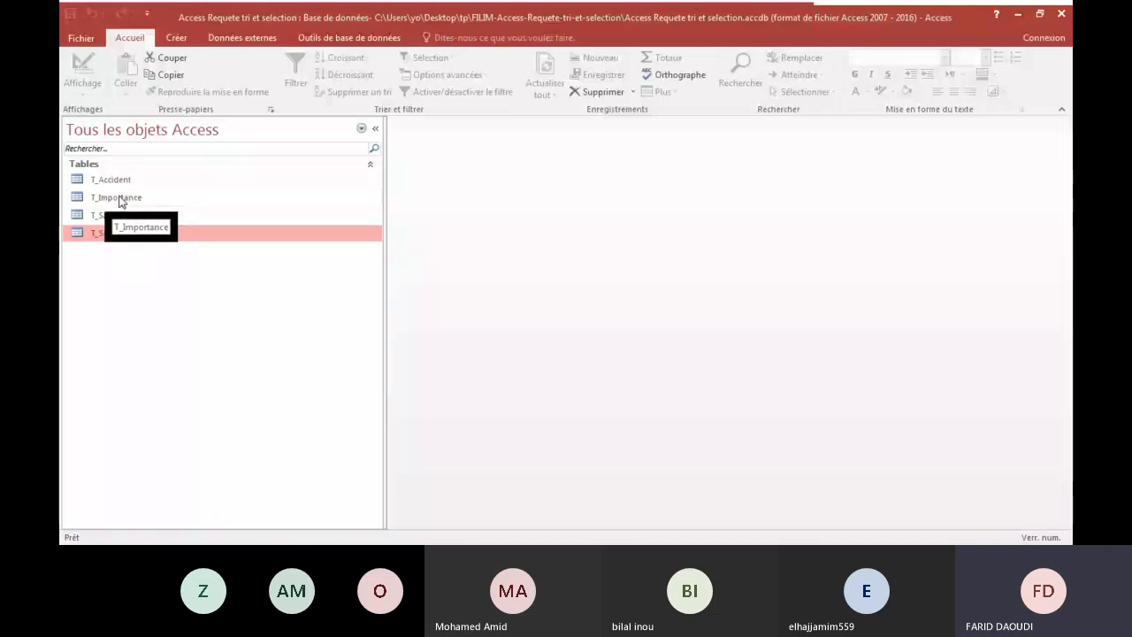
Open the T_Salarie table to review its records and fields, and close it again.
double_click(111, 215)
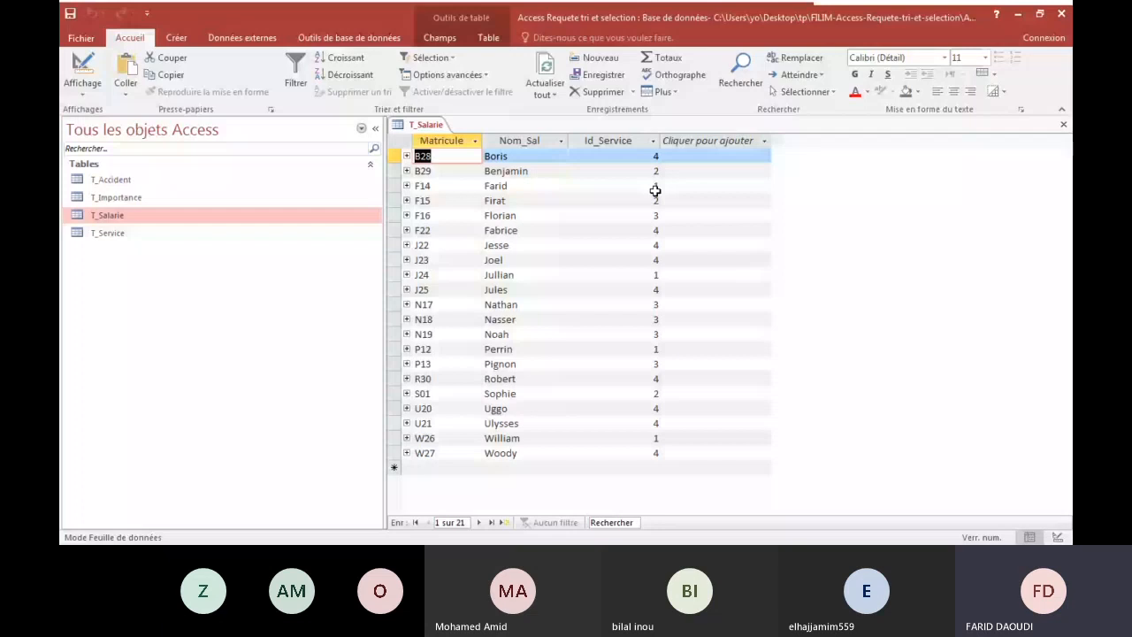
right_click(118, 216)
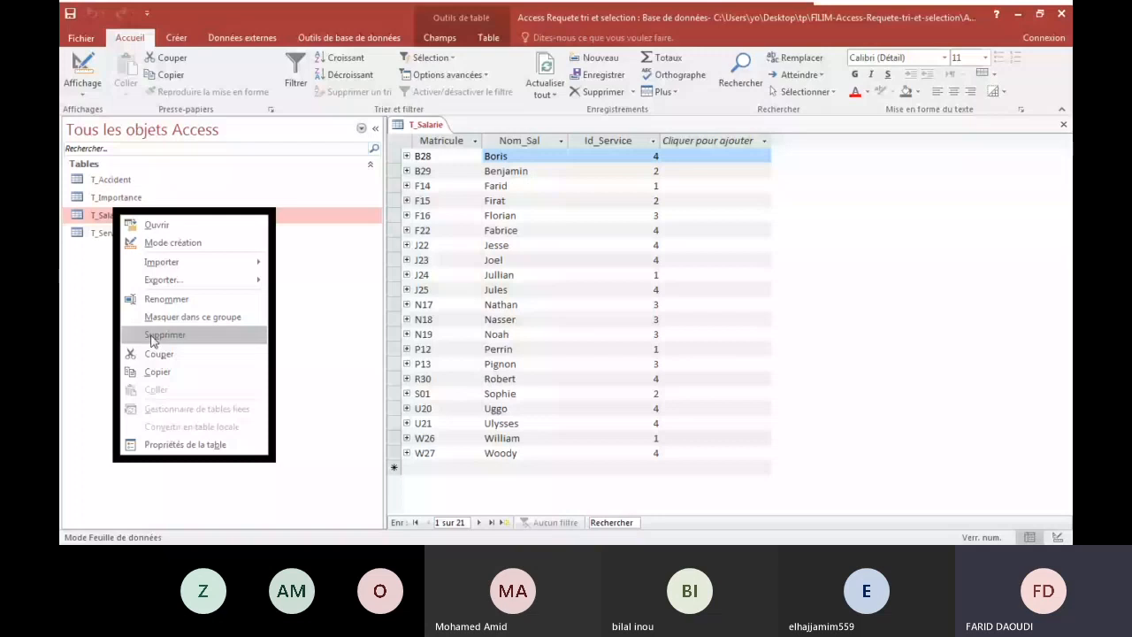
click(323, 295)
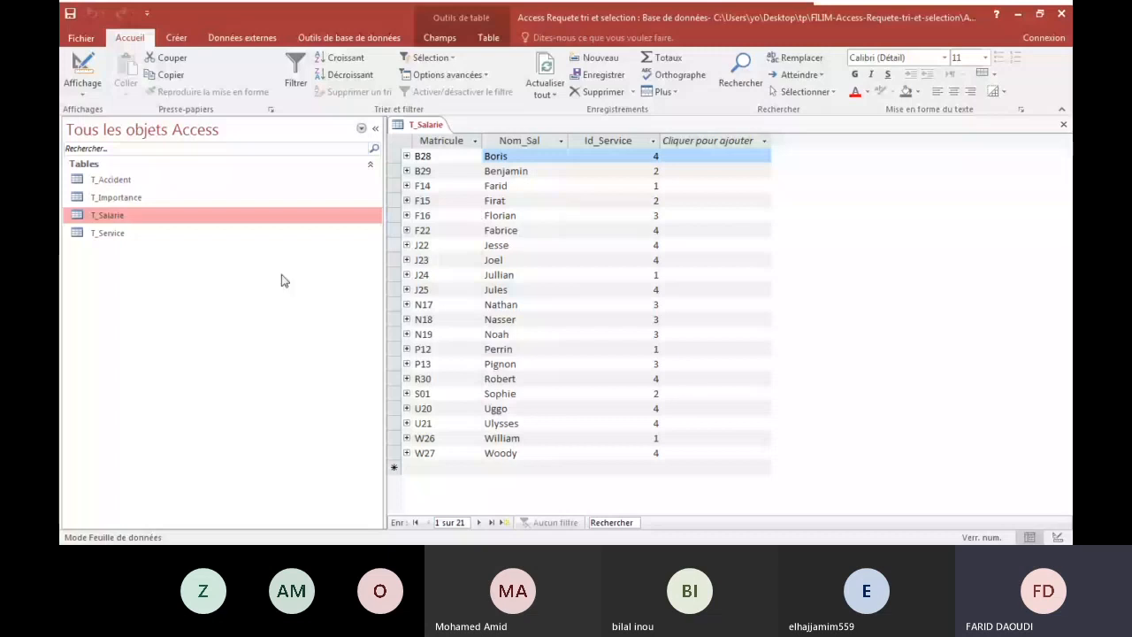
right_click(420, 125)
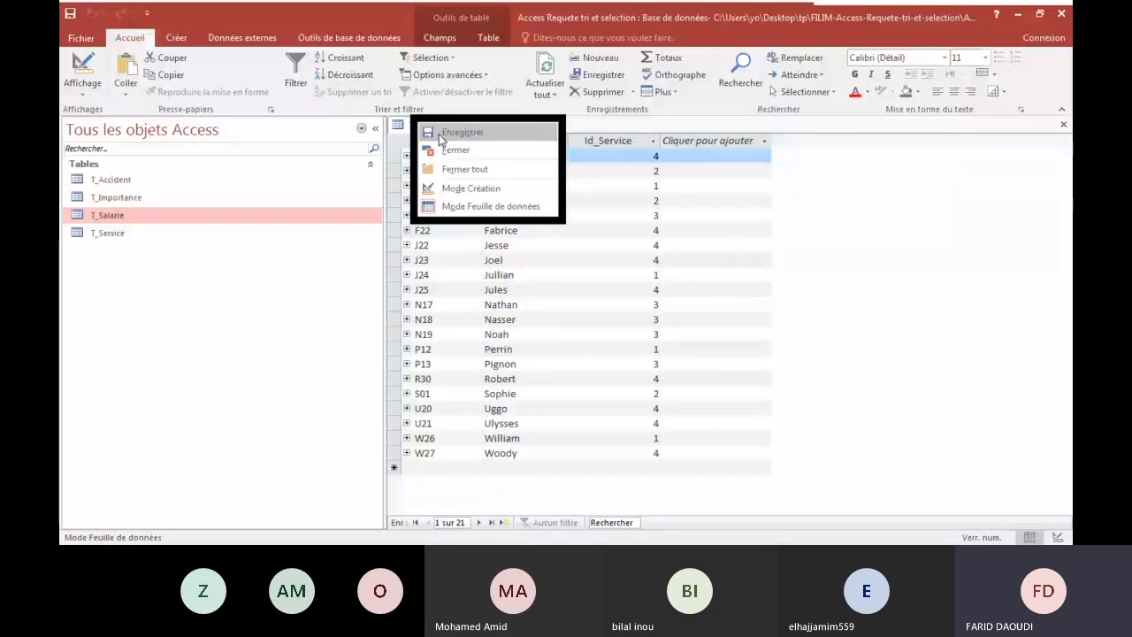
click(453, 149)
Open the T_Service table to review the list of services, and close it again.
click(179, 39)
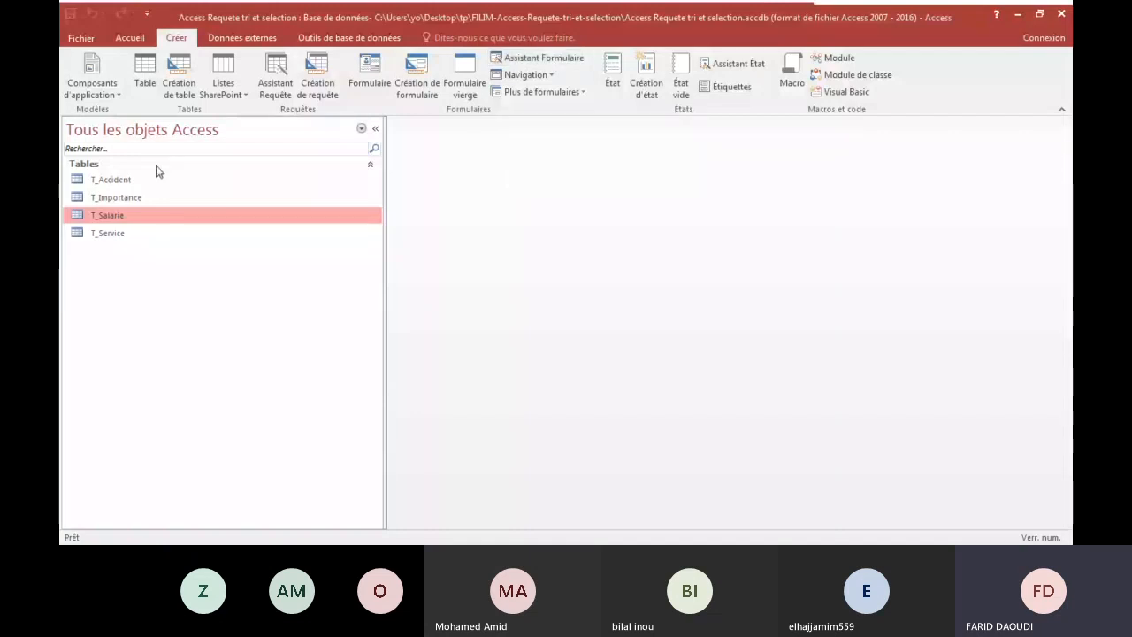
double_click(108, 234)
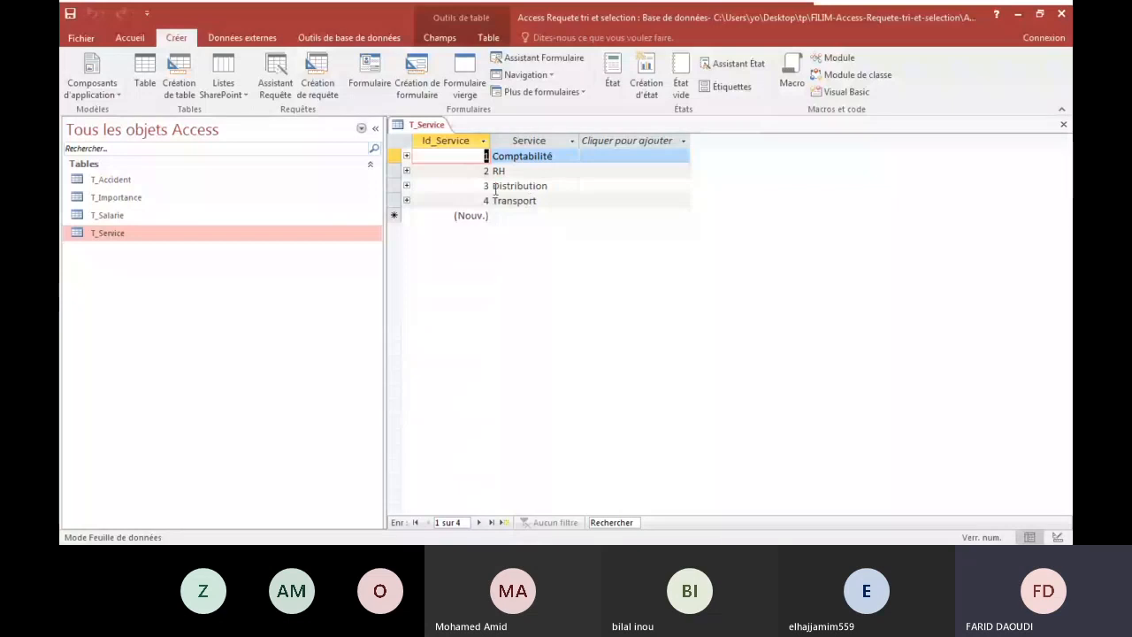
right_click(427, 128)
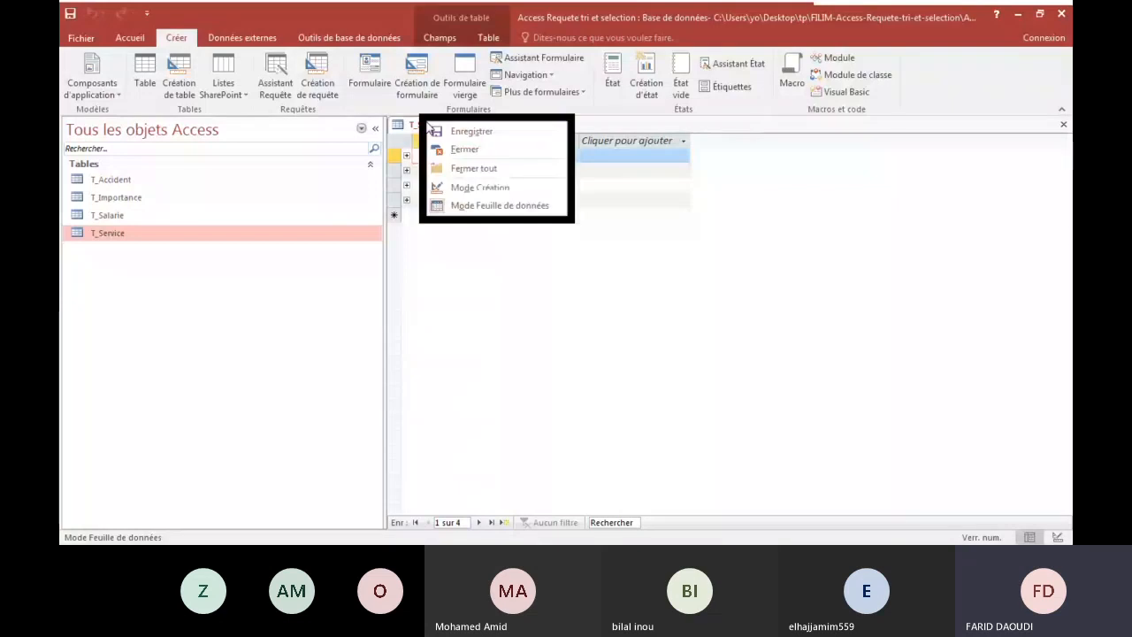
click(466, 150)
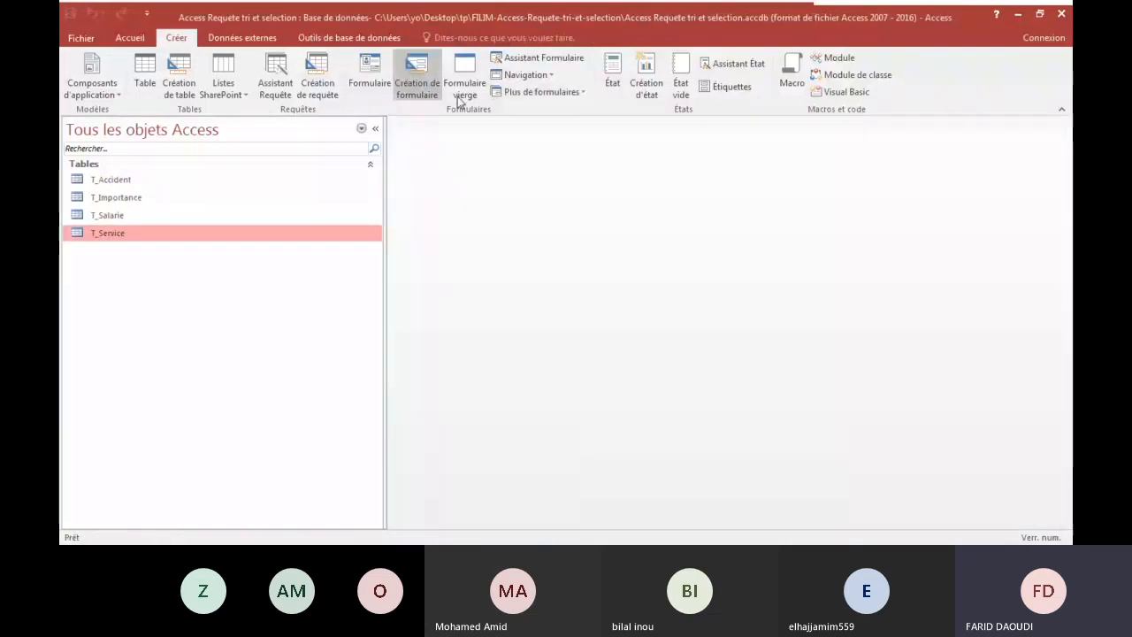
Start the Form Wizard on the T_Service table and add only the Service field to the form.
click(548, 62)
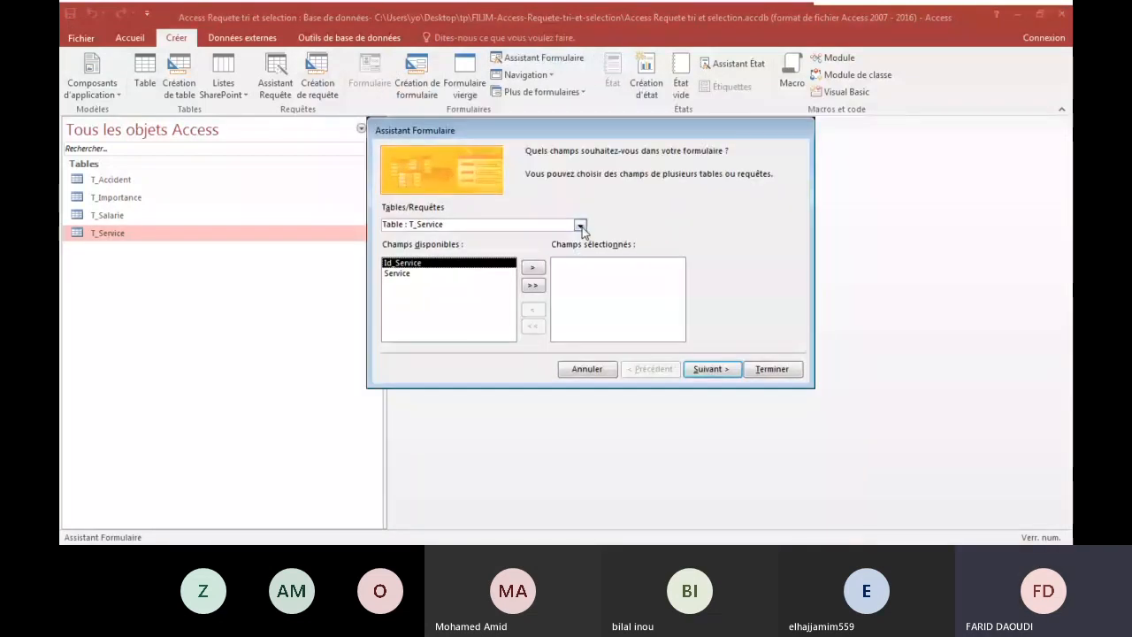
click(580, 225)
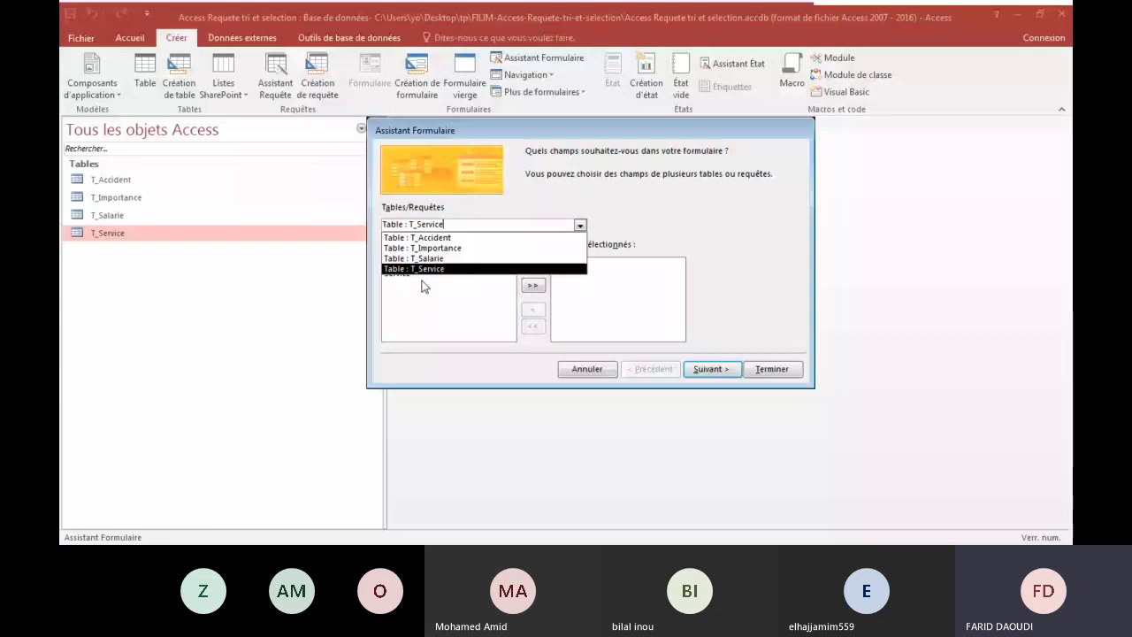
click(437, 269)
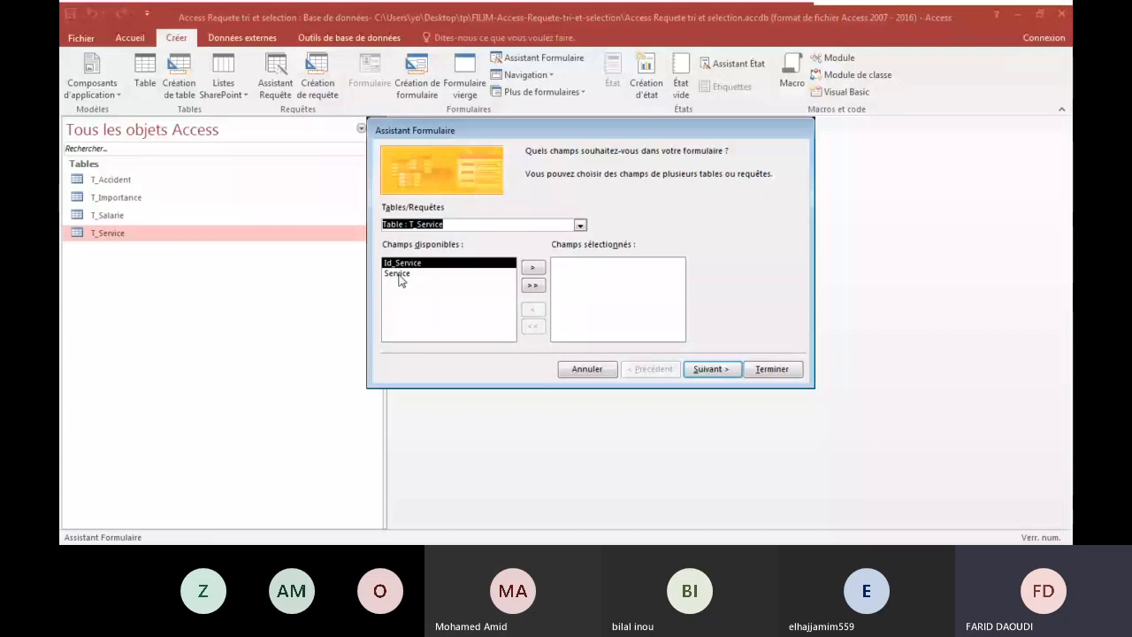
click(396, 273)
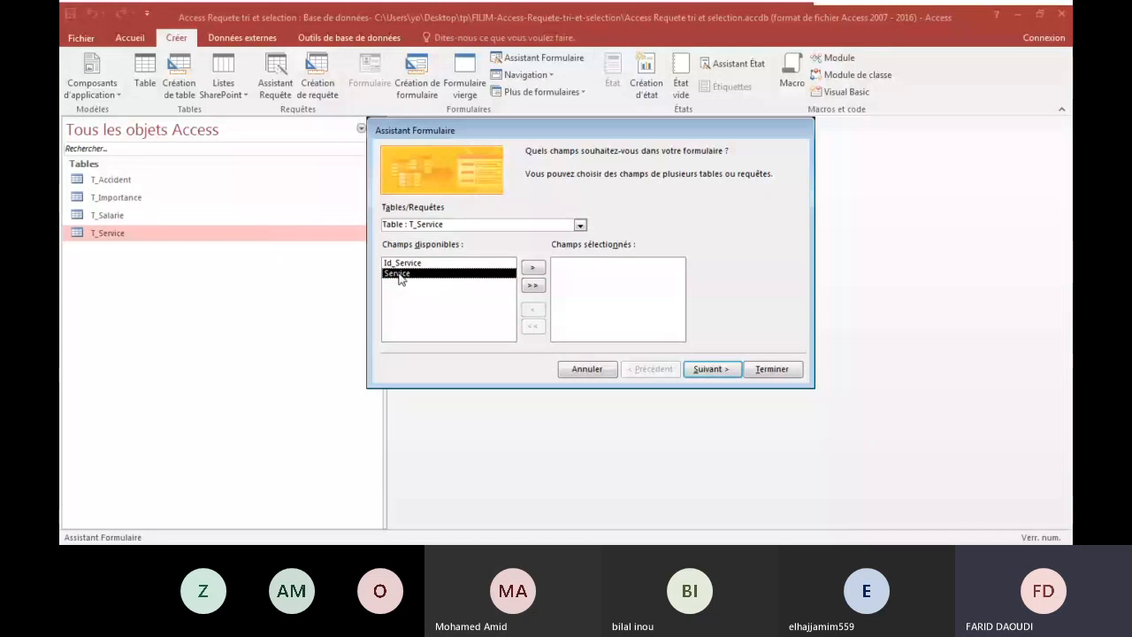
double_click(398, 276)
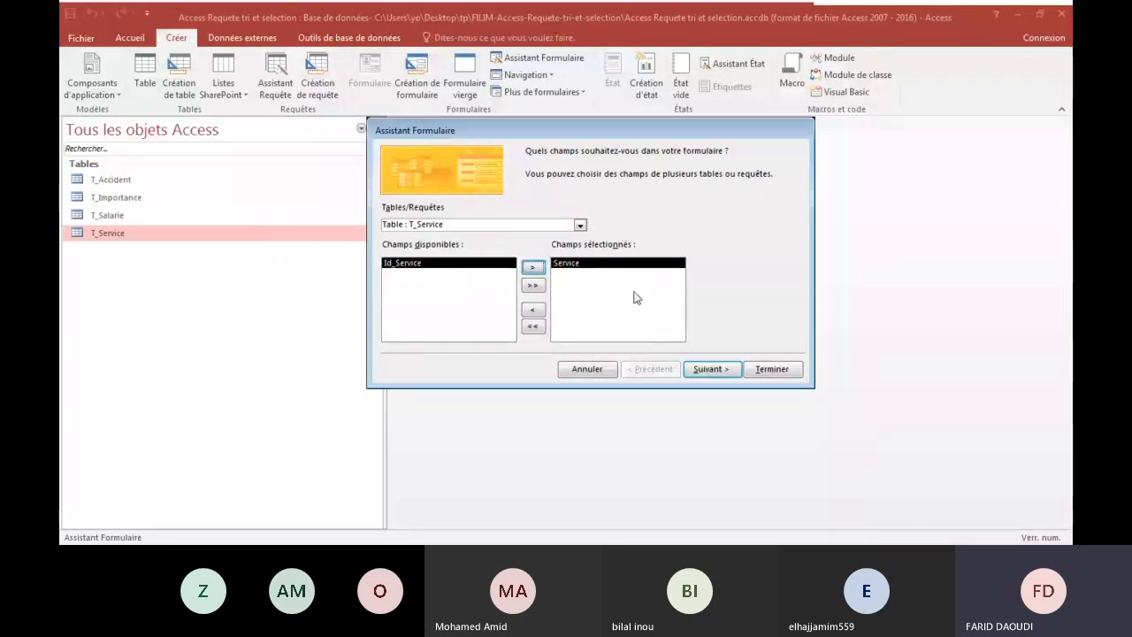
Finish the form with the Colonne simple layout and the title T_Service, opening it to display or enter data.
click(712, 369)
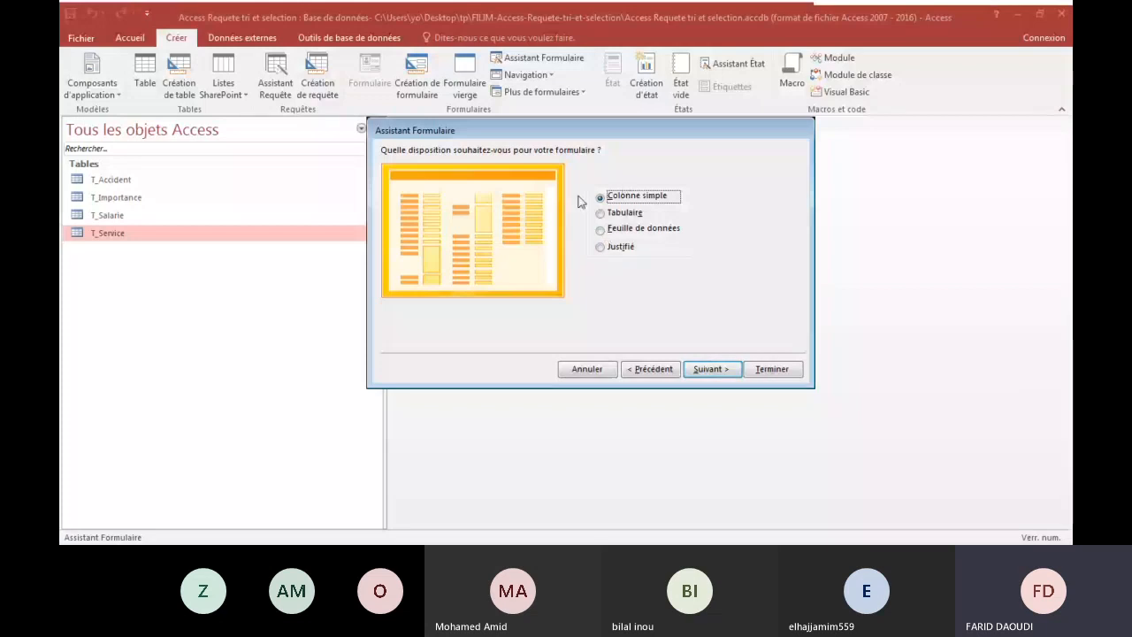
click(715, 369)
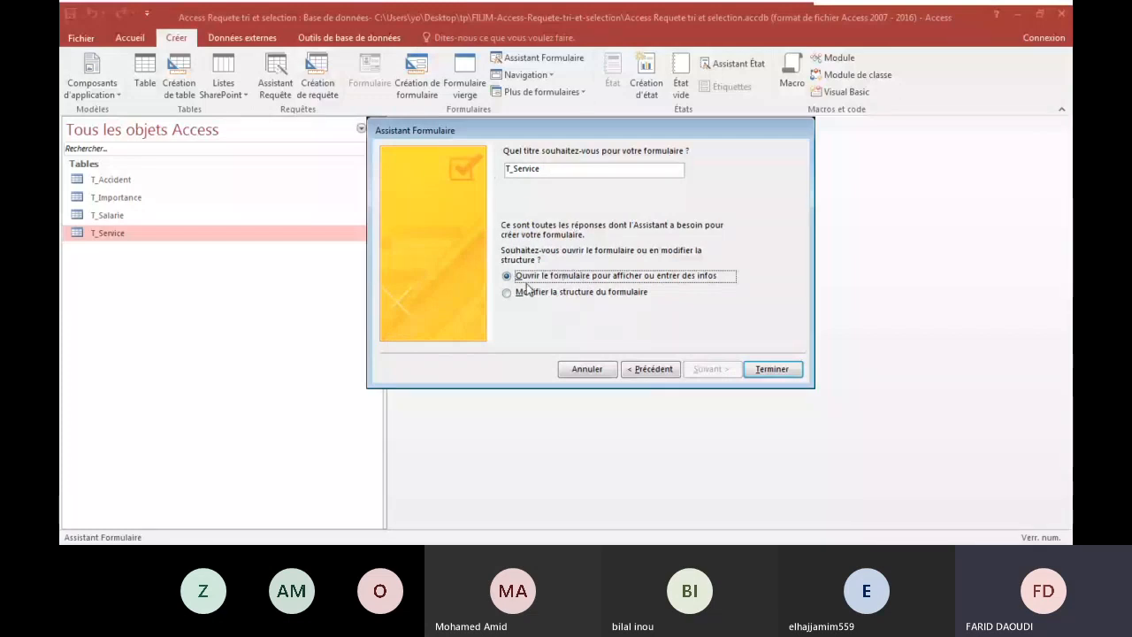
click(772, 366)
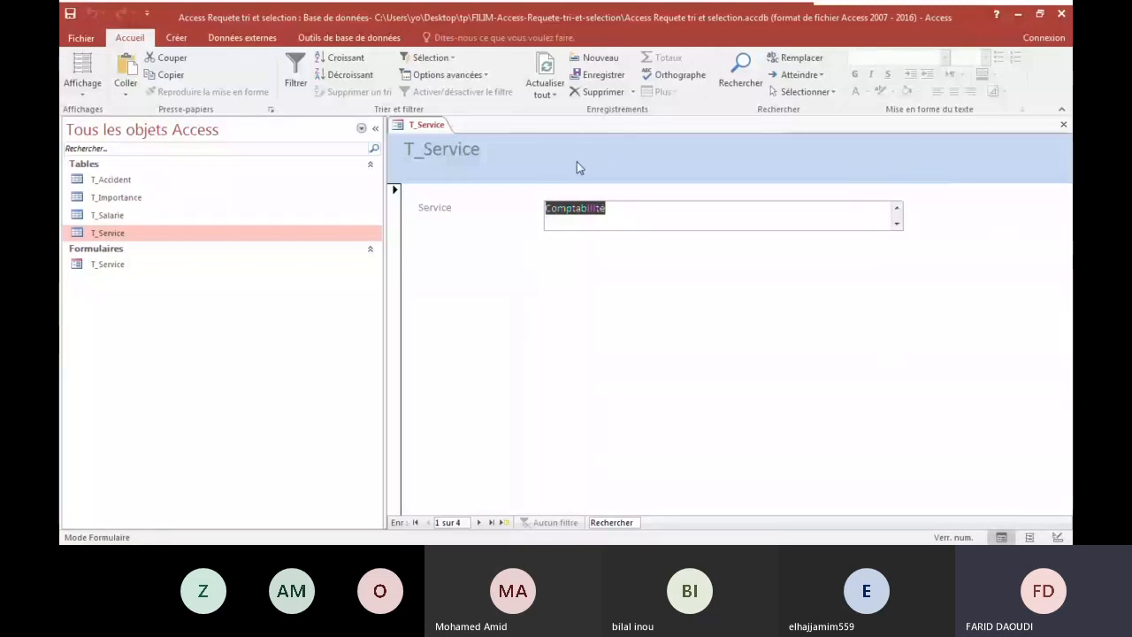
Browse the T_Service form's records forward to the last one and back to the first.
click(569, 208)
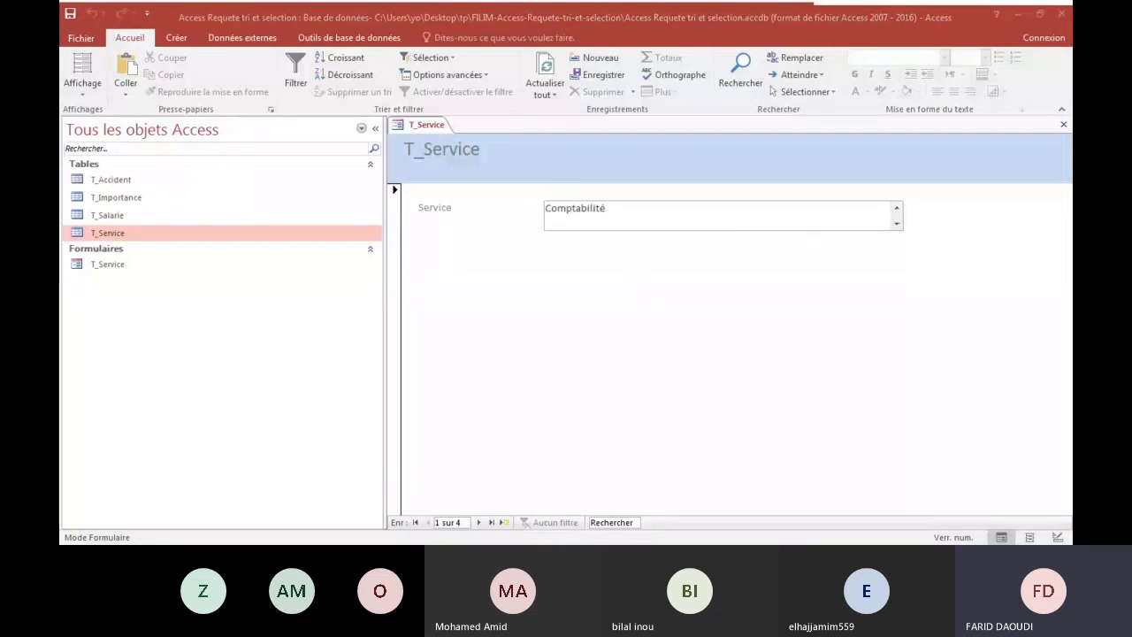
click(602, 371)
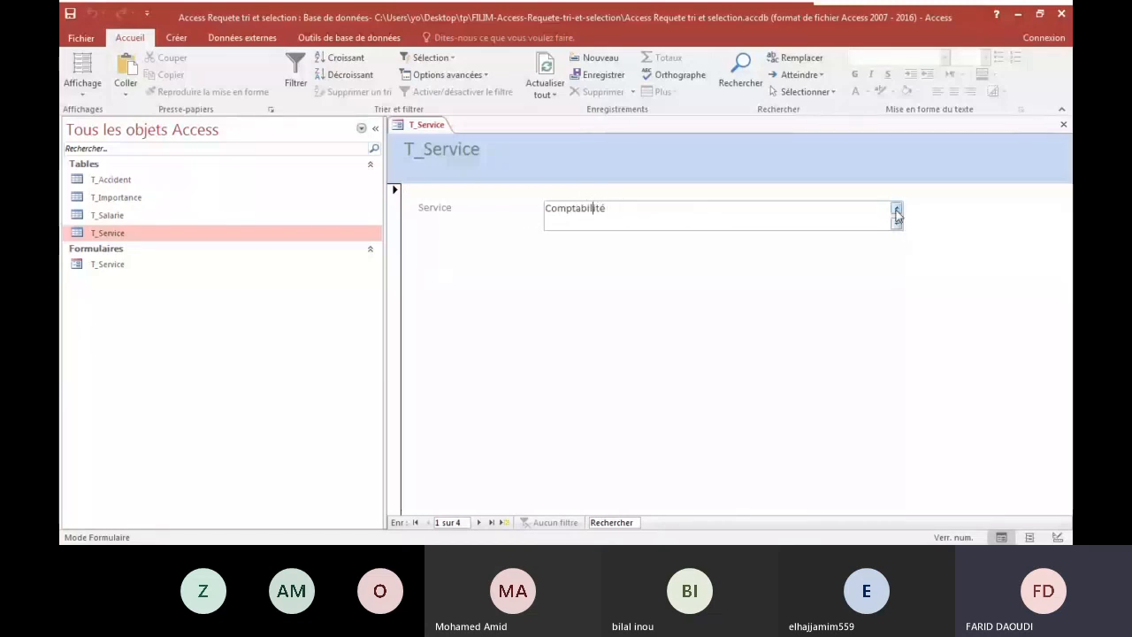
click(479, 523)
click(478, 522)
click(479, 523)
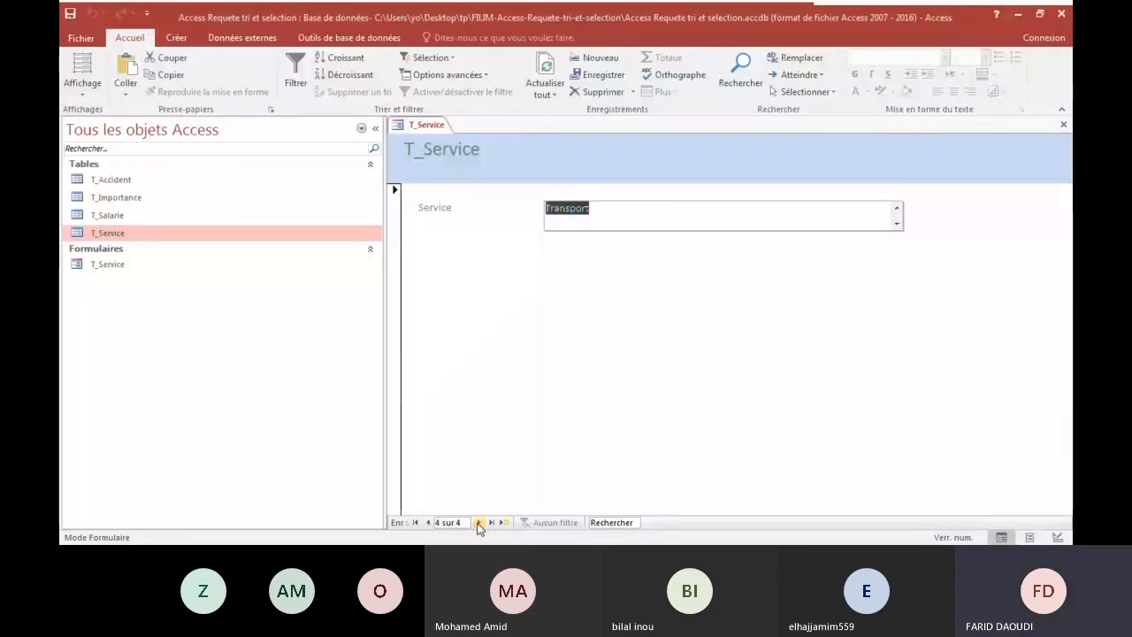
click(479, 523)
click(429, 522)
click(429, 523)
click(428, 523)
click(429, 522)
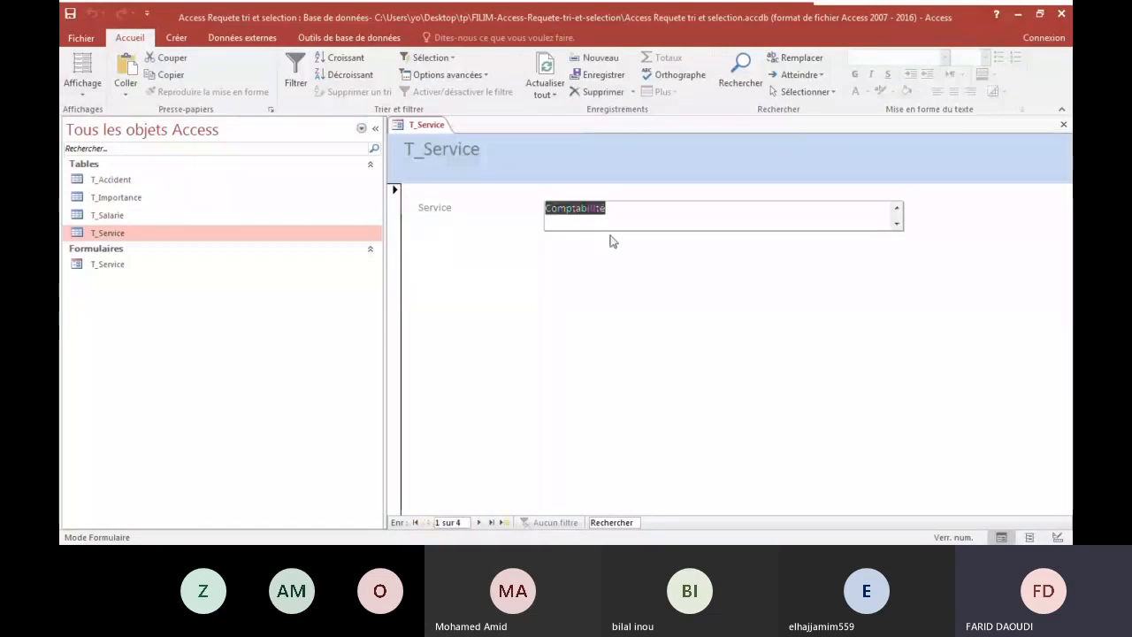
click(592, 216)
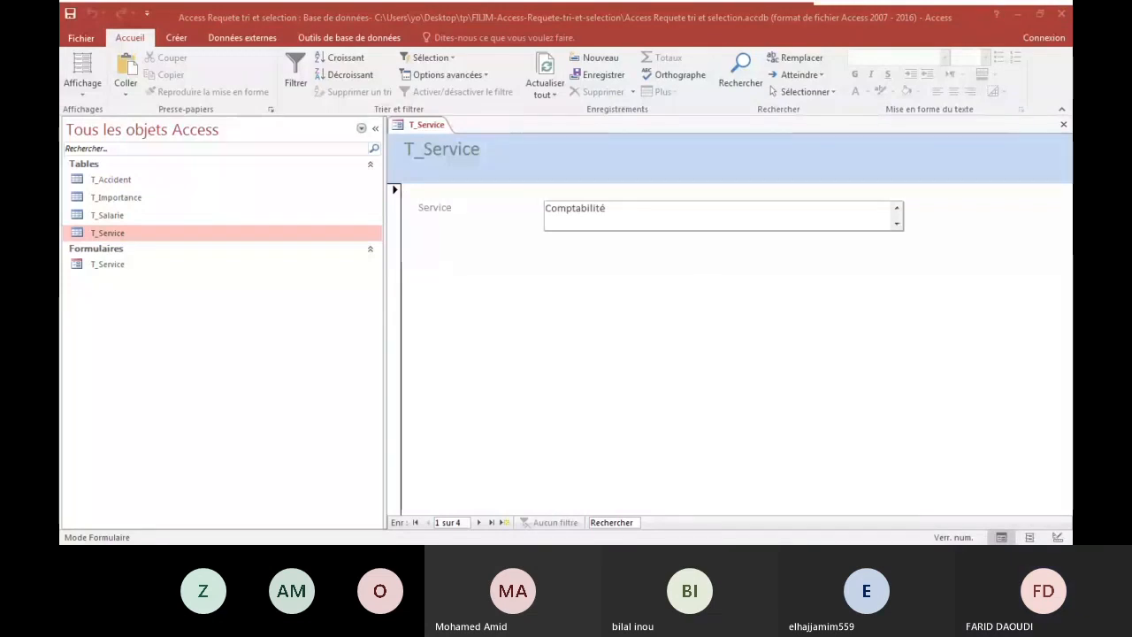
Switch the T_Service form to Design view (Mode Création).
click(90, 80)
click(84, 89)
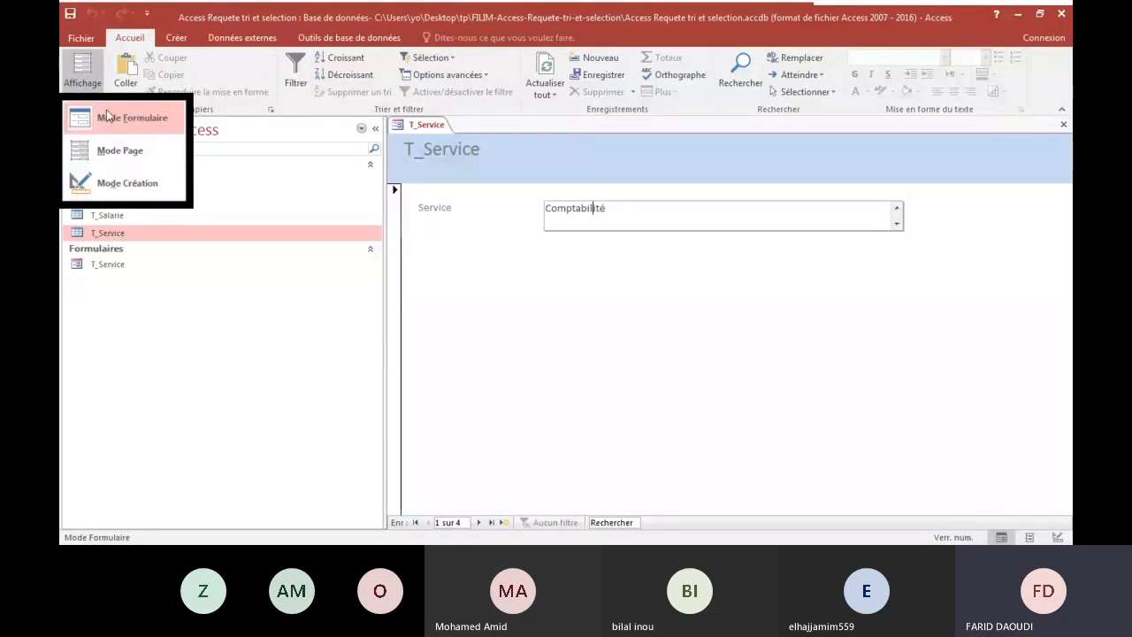
click(99, 186)
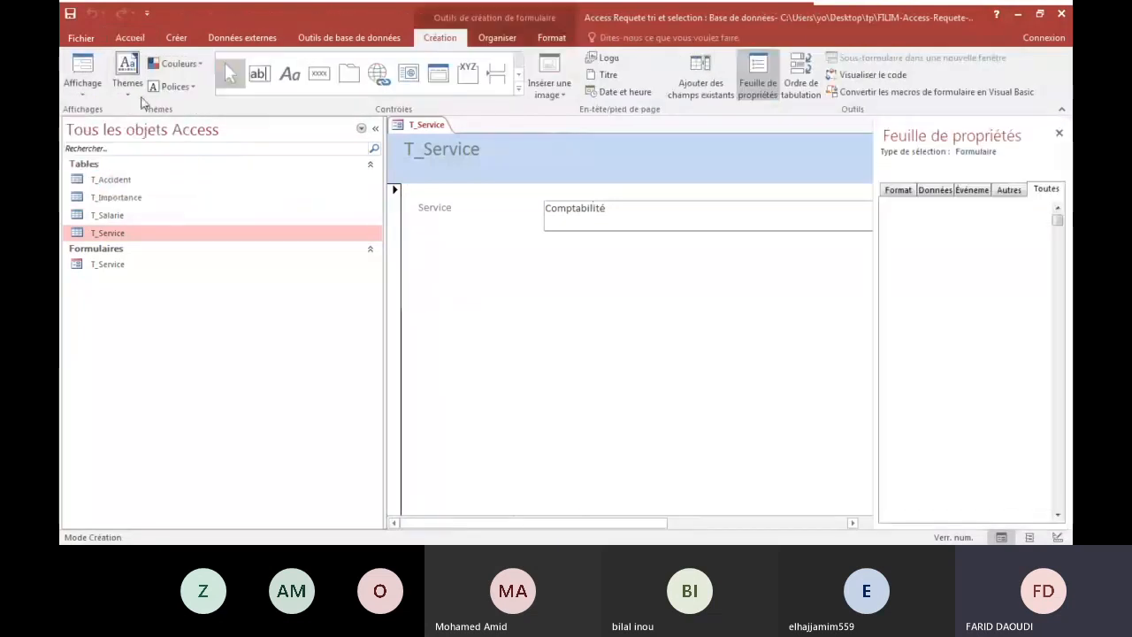
click(83, 78)
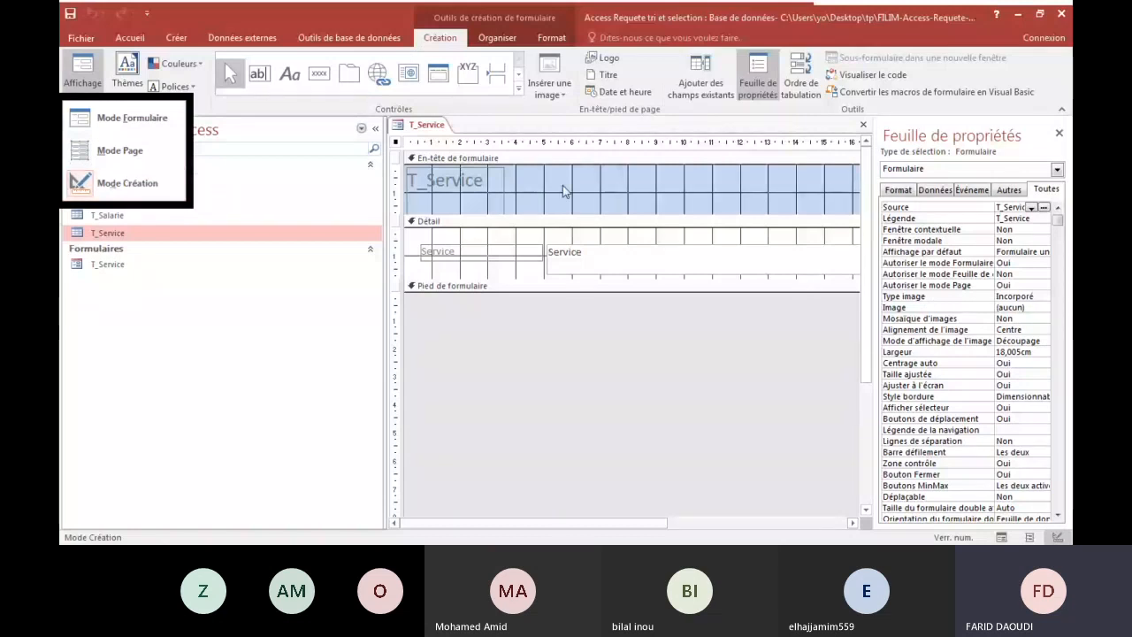
Replace the title label text in the form header with "formulaire pour l'ajout d''un service".
click(479, 181)
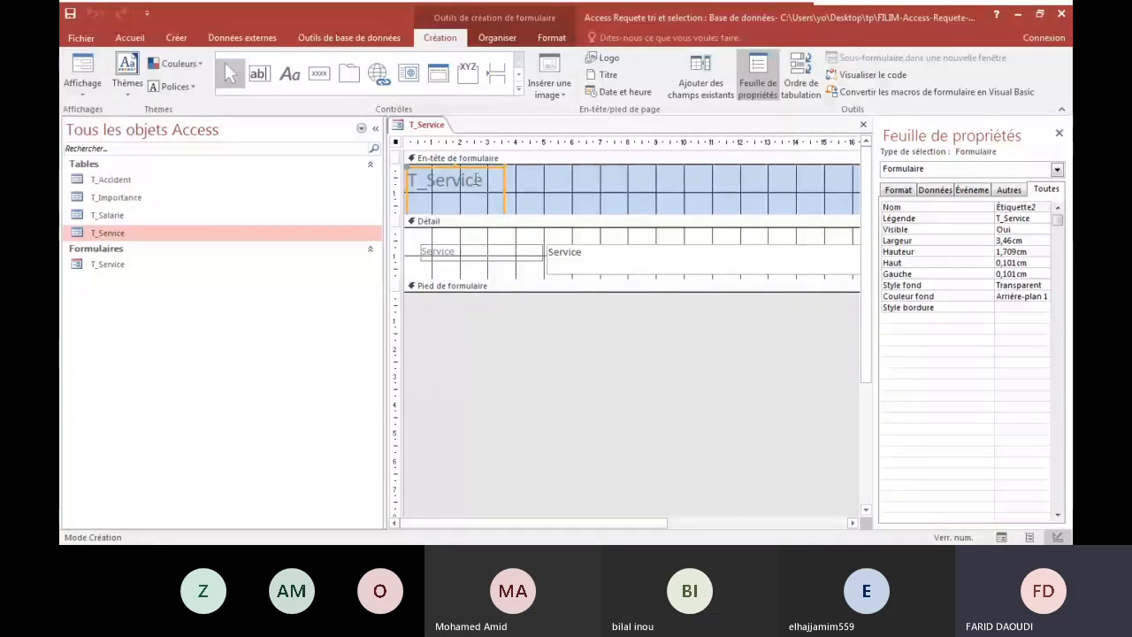
key(BackSpace)
key(BackSpace)
key(BackSpace)
key(BackSpace)
key(BackSpace)
key(BackSpace)
key(BackSpace)
key(BackSpace)
key(BackSpace)
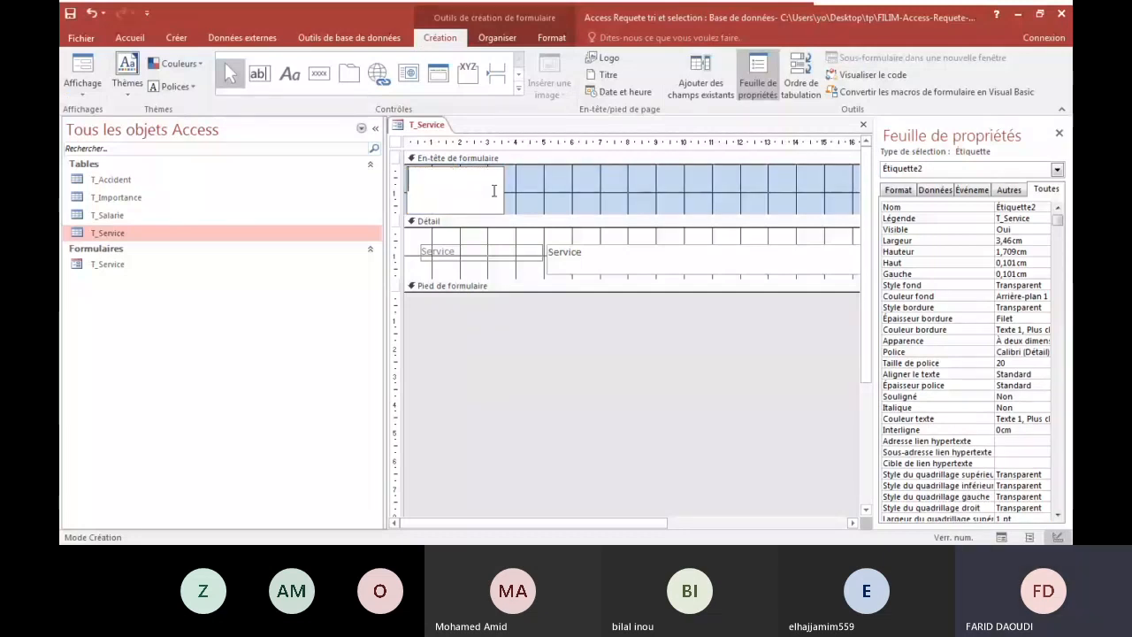
text(for)
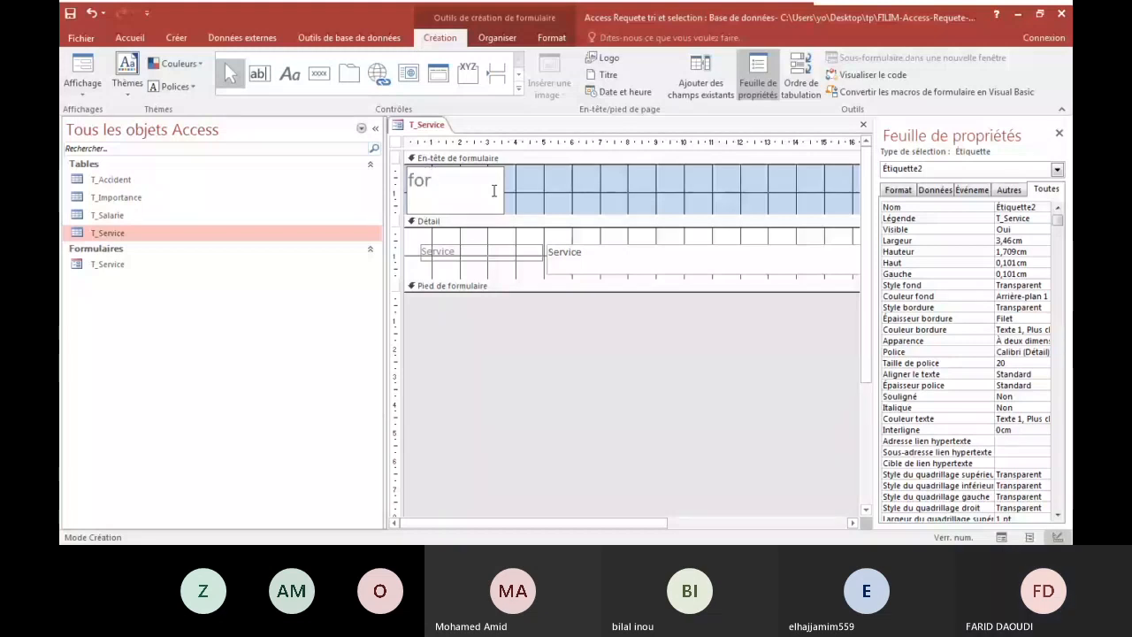
text(mulaire)
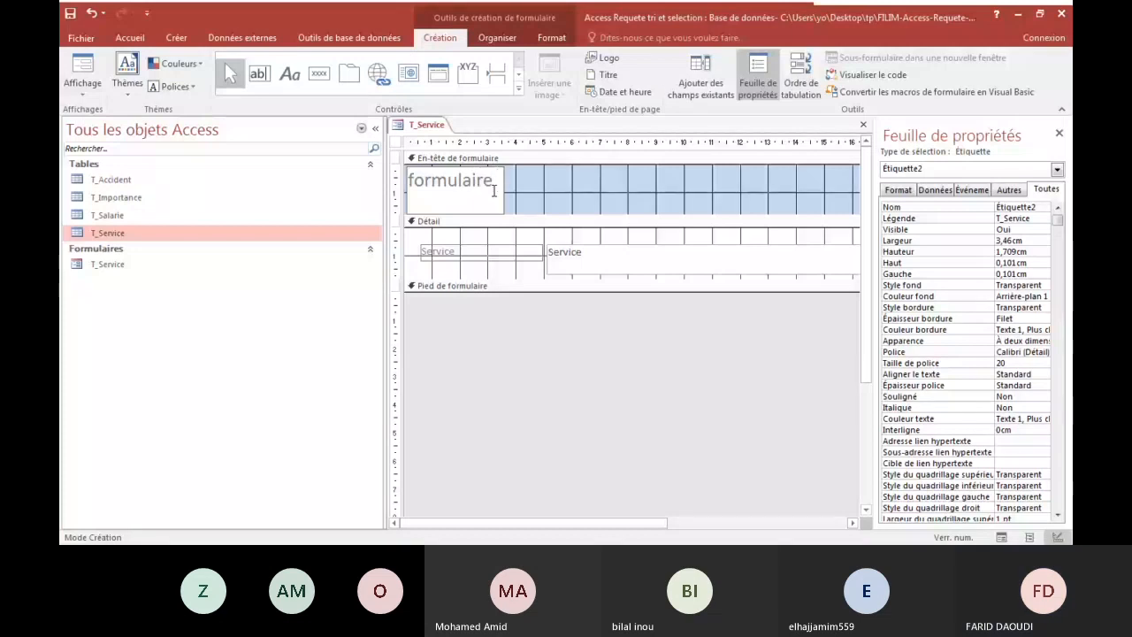
text( pour l)
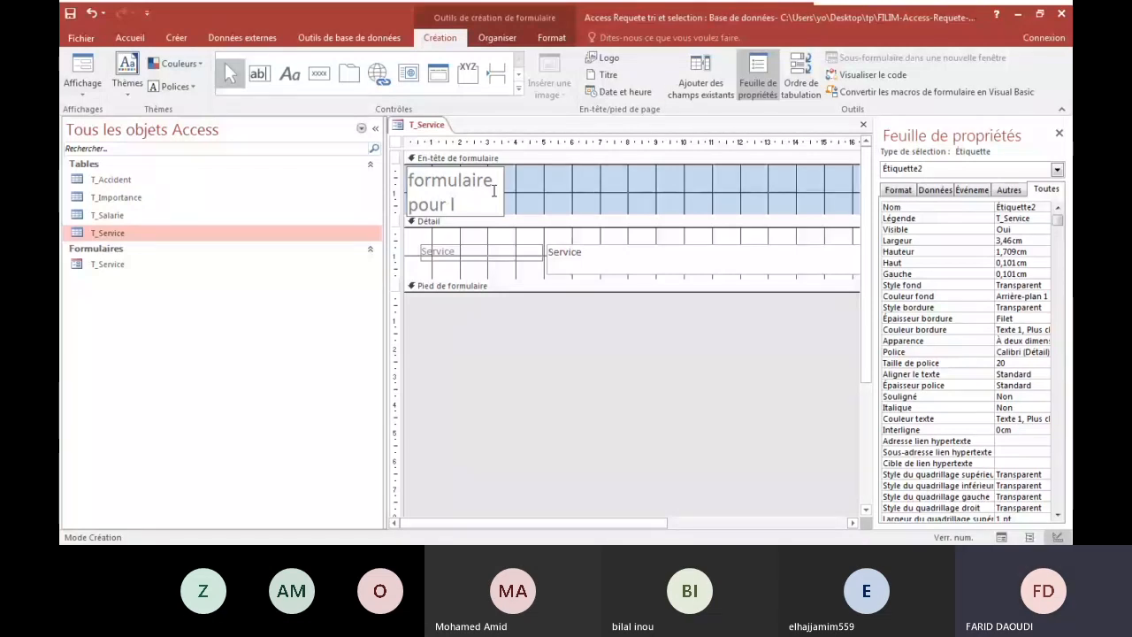
text('ajou)
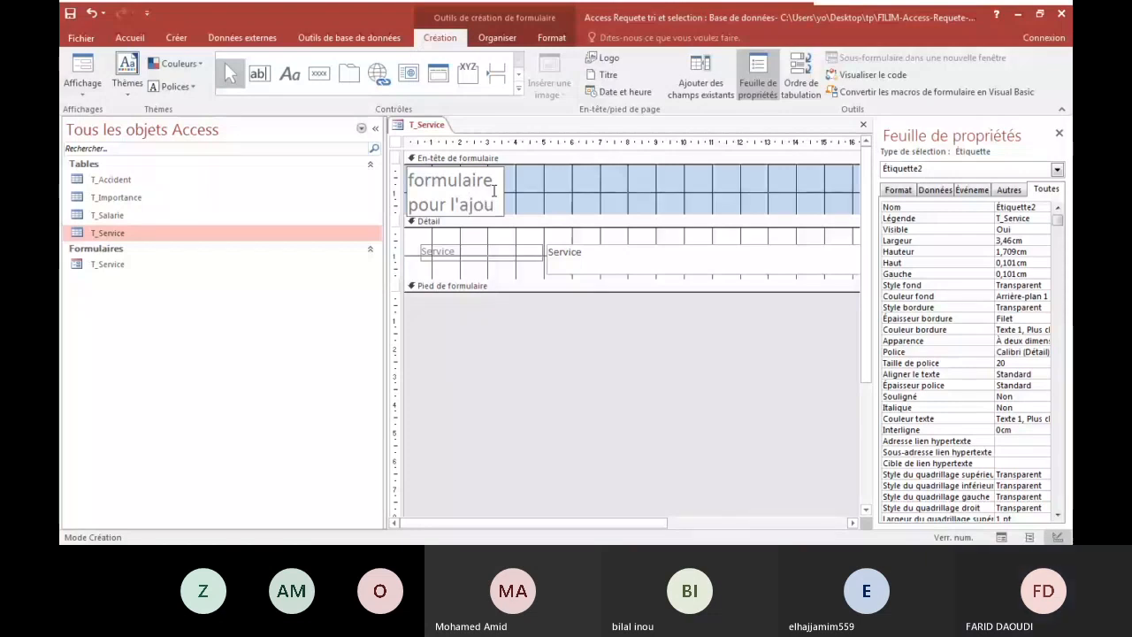
text(t d'')
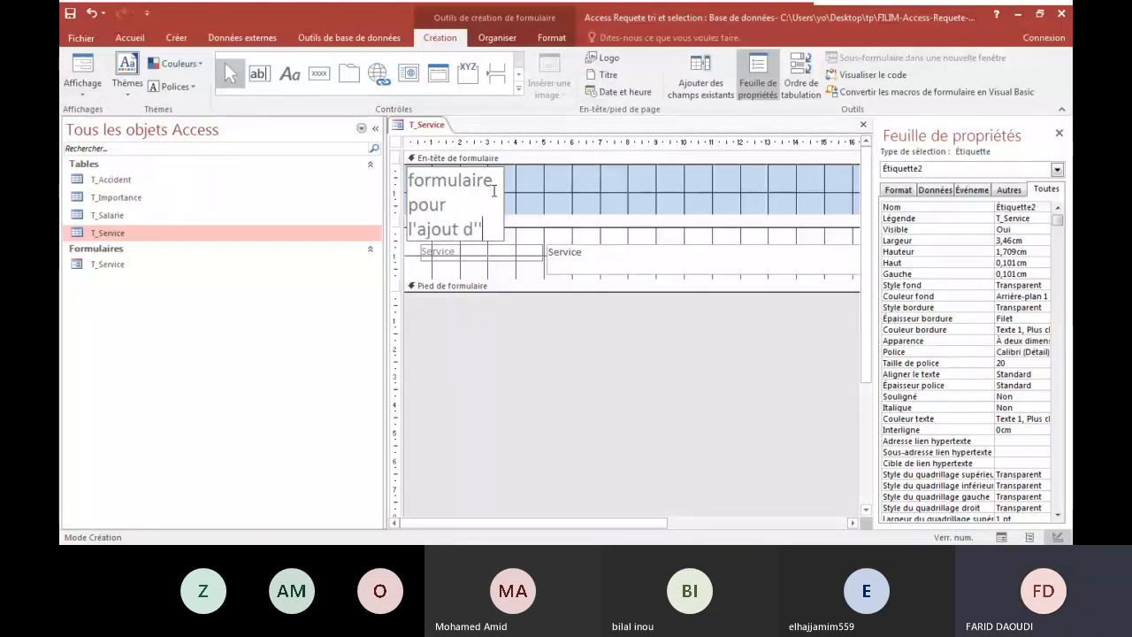
text(un)
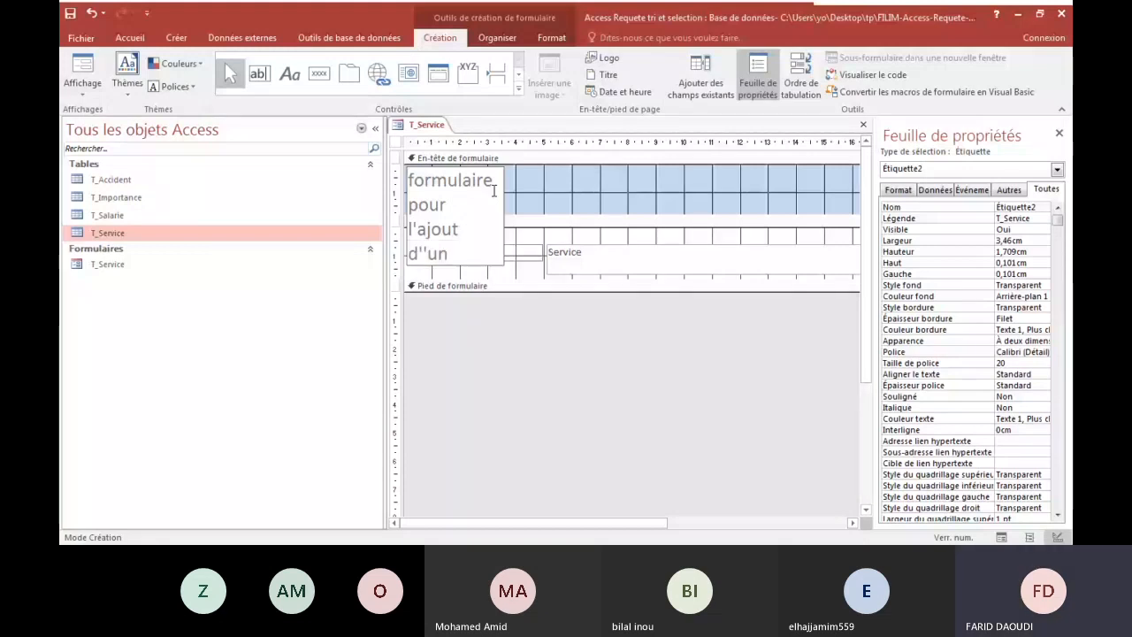
text( service)
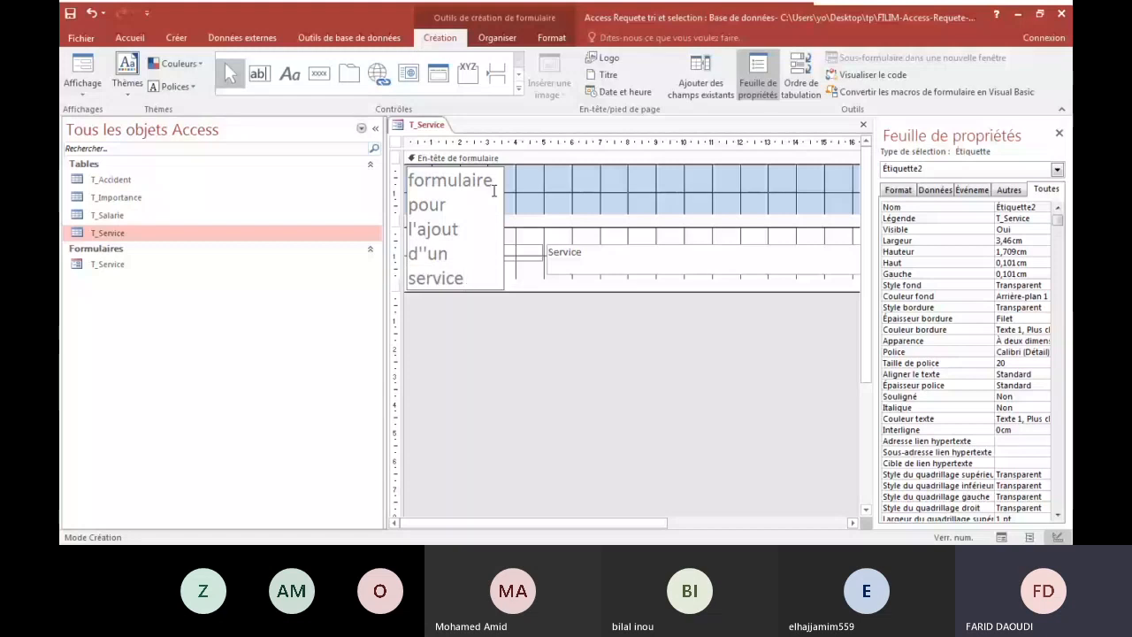
Widen the form header's title label to about 13.4 cm so its text fits on one line.
click(501, 223)
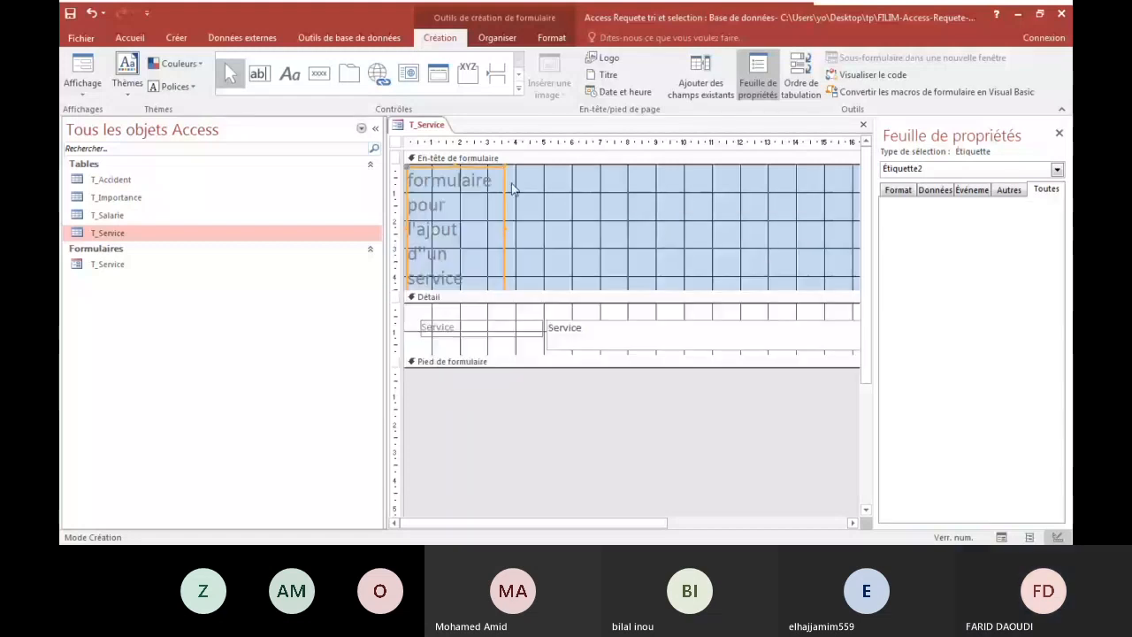
click(500, 222)
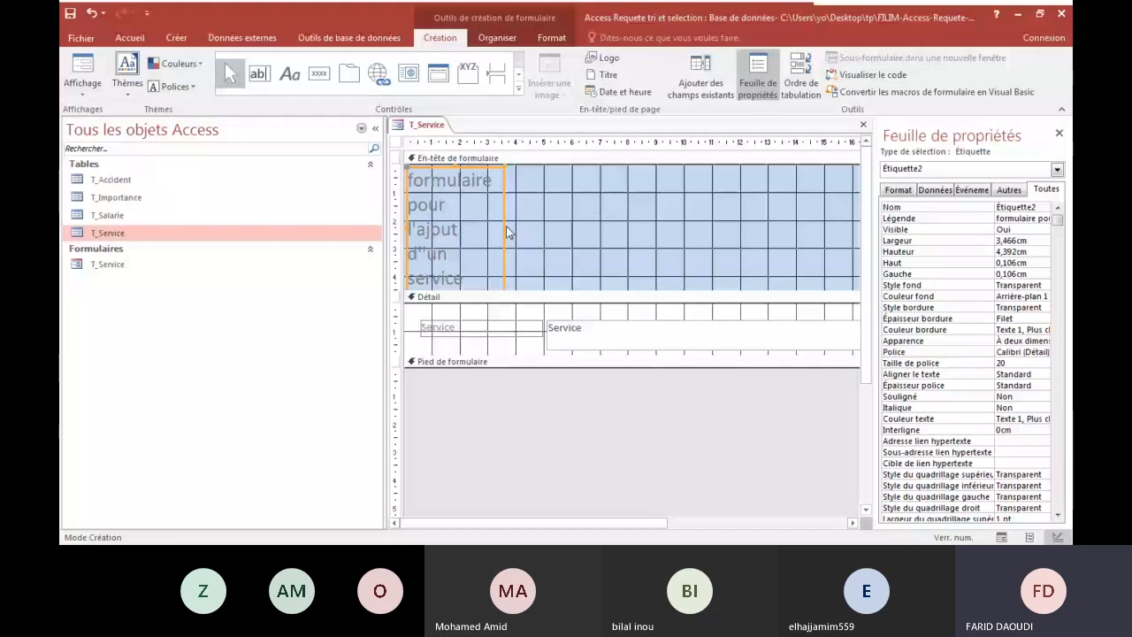
drag(508, 232, 782, 221)
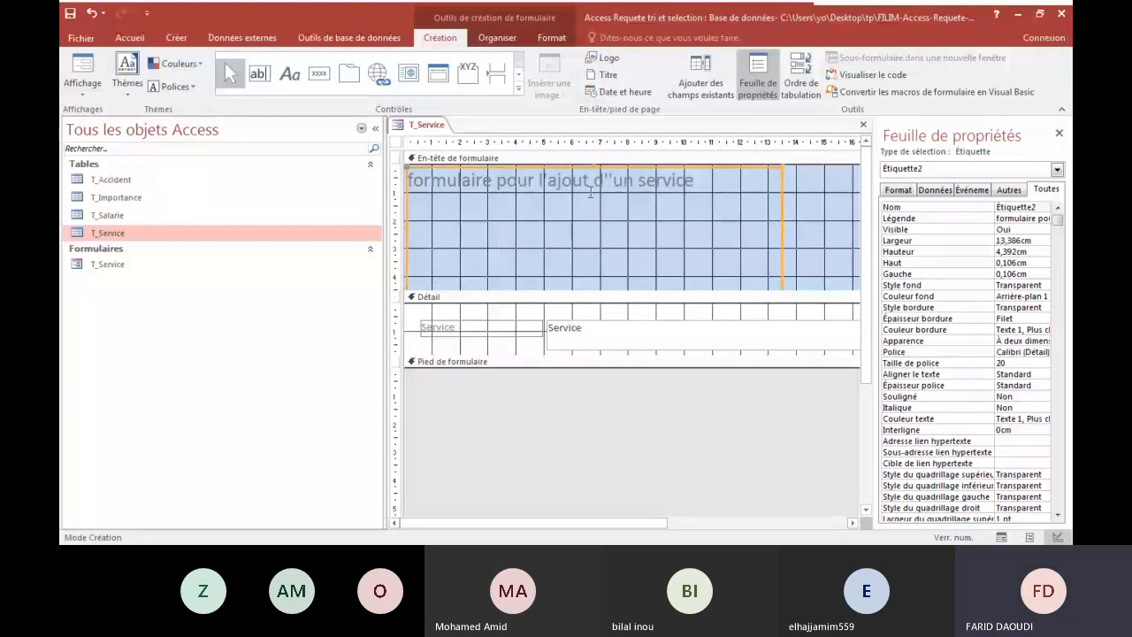
Reduce the header title label's height to about 1.27 cm and move it about 0.4 cm from the header's top and left edges.
click(591, 192)
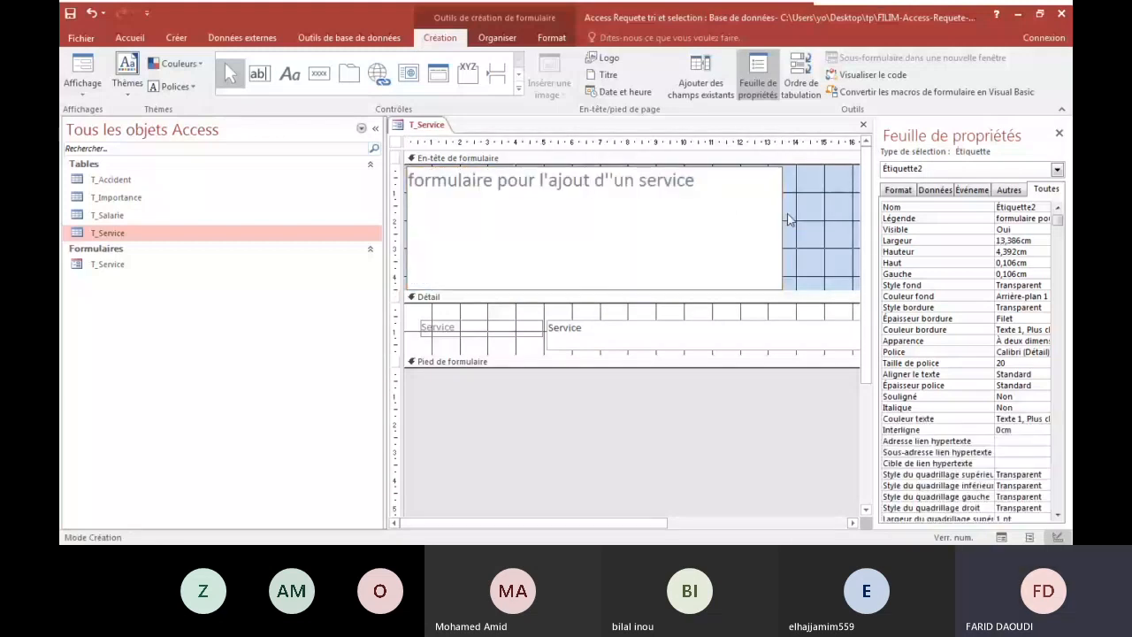
click(782, 217)
mouse_move(596, 169)
mouse_down()
mouse_move(593, 222)
mouse_move(578, 203)
mouse_move(582, 171)
mouse_move(601, 207)
mouse_move(588, 177)
mouse_up()
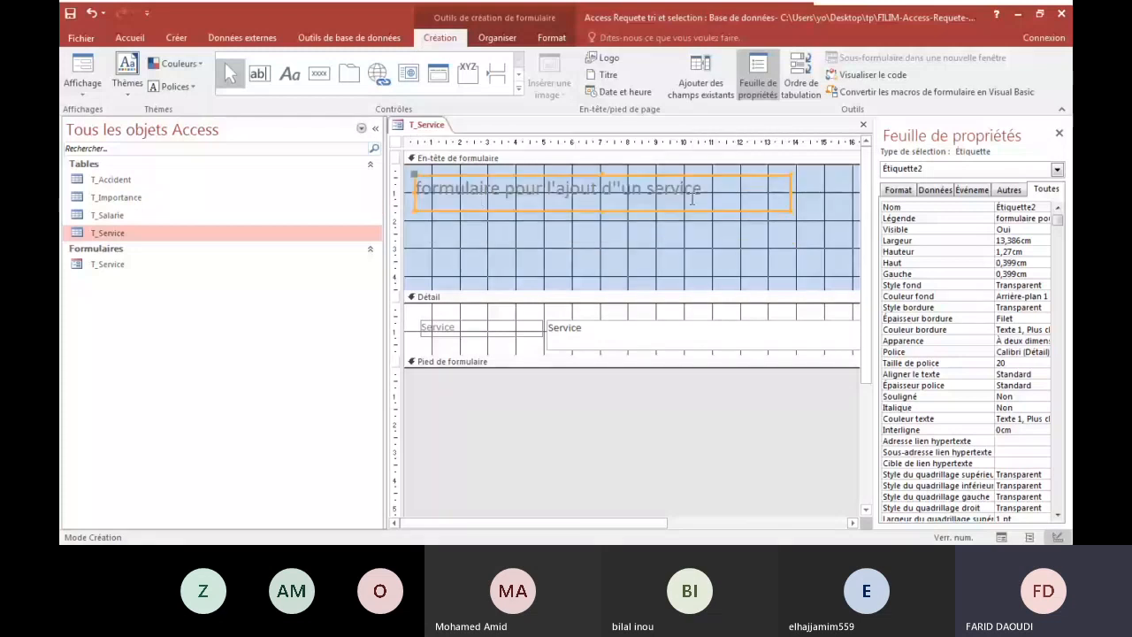
Check the resized title in Form view (Mode Formulaire) and return to Design view.
click(71, 81)
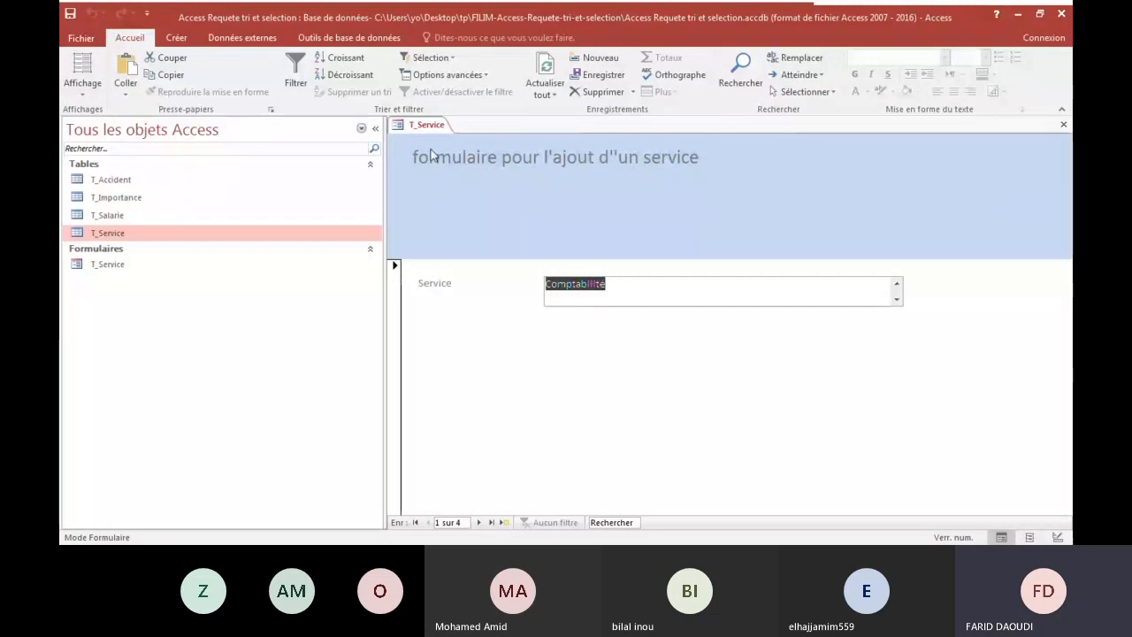
click(89, 93)
click(110, 175)
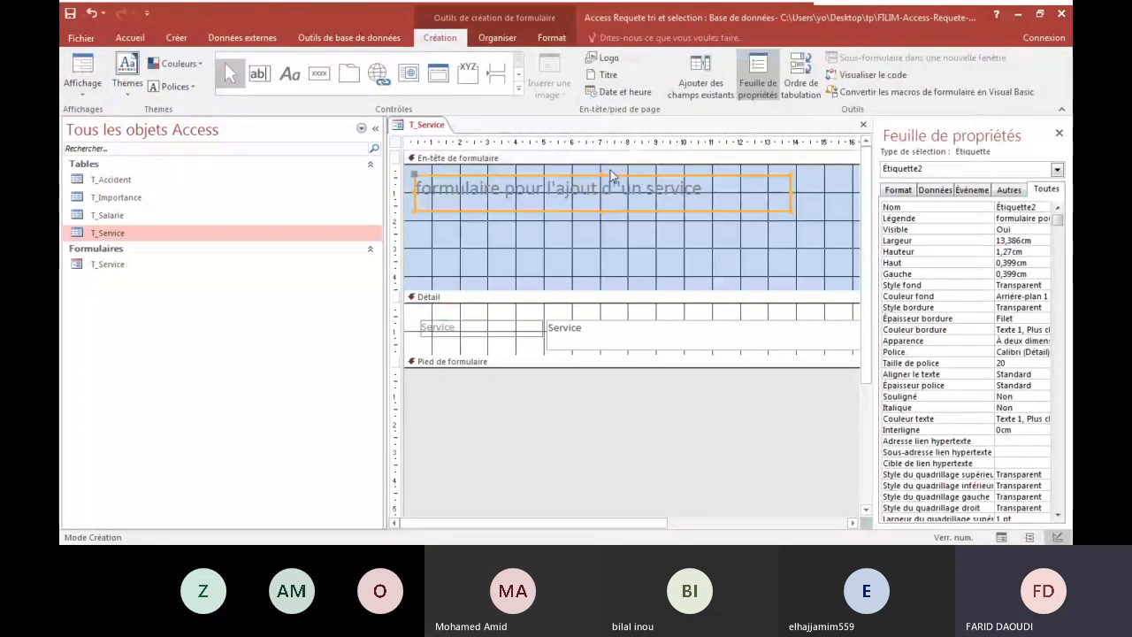
Remove the extra apostrophe from the header title so it reads "formulaire pour l'ajout d'un service".
click(621, 187)
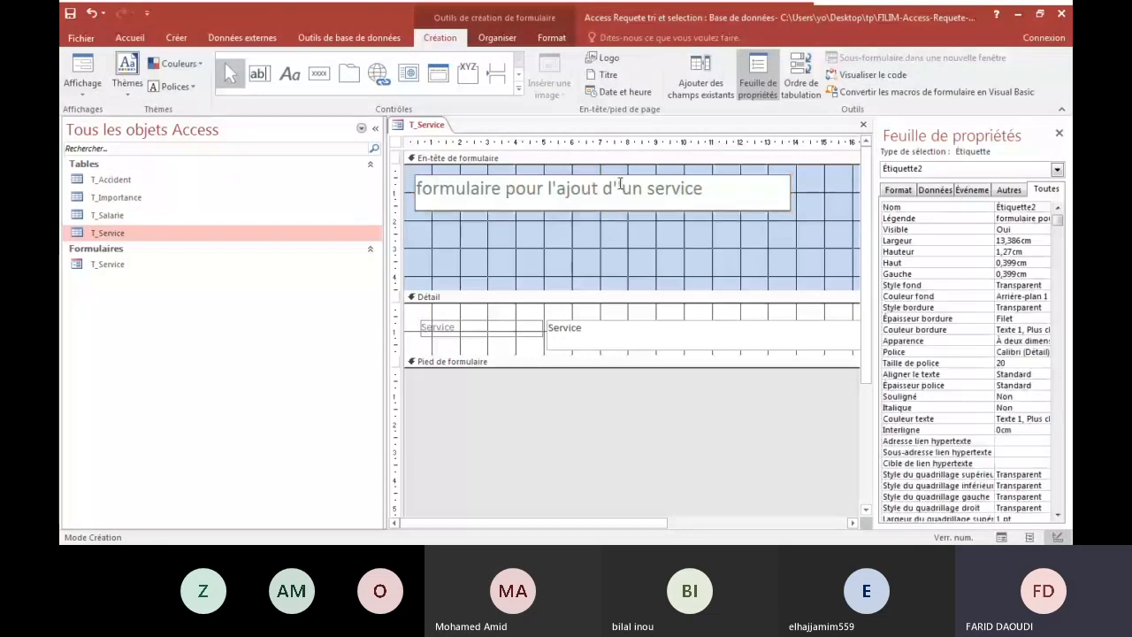
key(BackSpace)
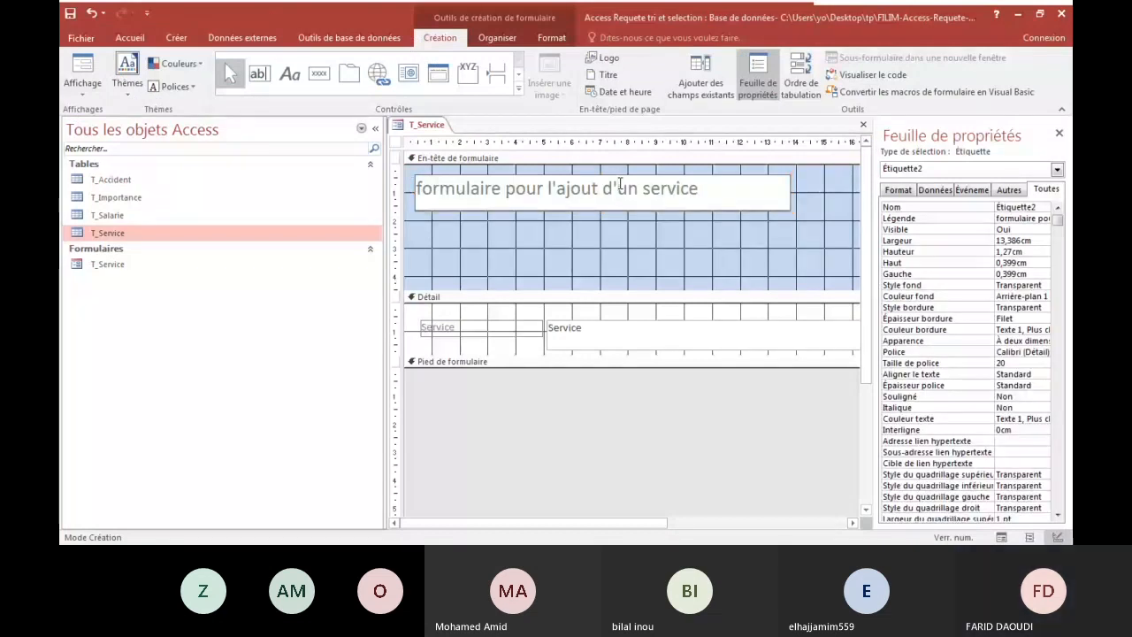
click(650, 241)
Narrow the title label to about 10.2 cm and move it to about 2.3 cm from the form header's left edge.
drag(791, 192, 702, 192)
drag(575, 197, 625, 197)
Set the title label's text colour to dark blue and its background to grey (#808080).
double_click(578, 192)
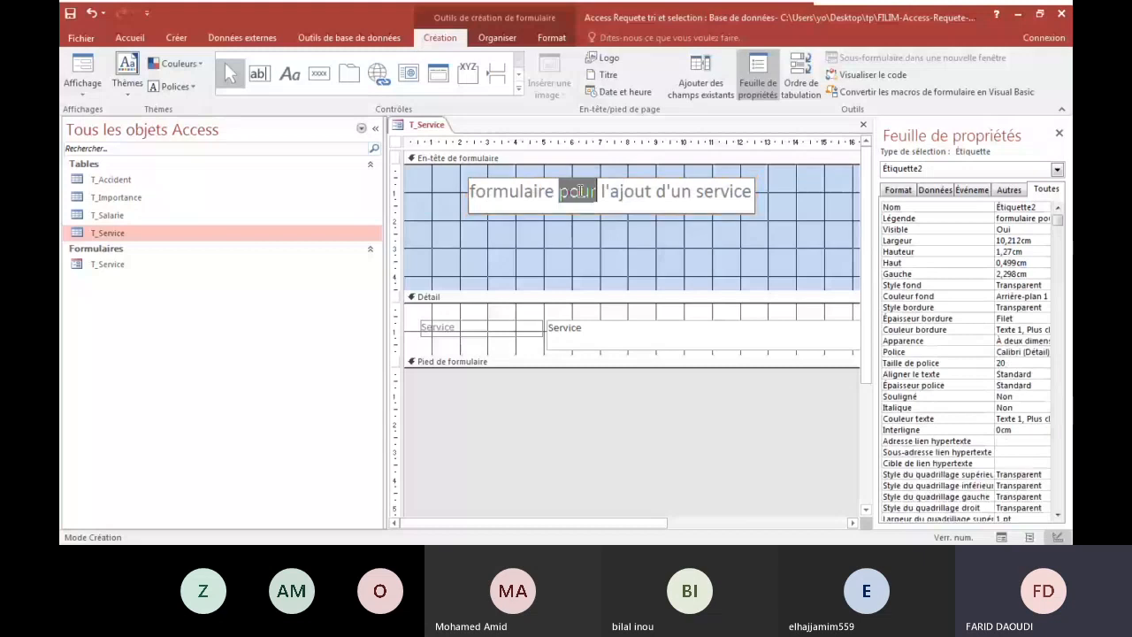
click(478, 193)
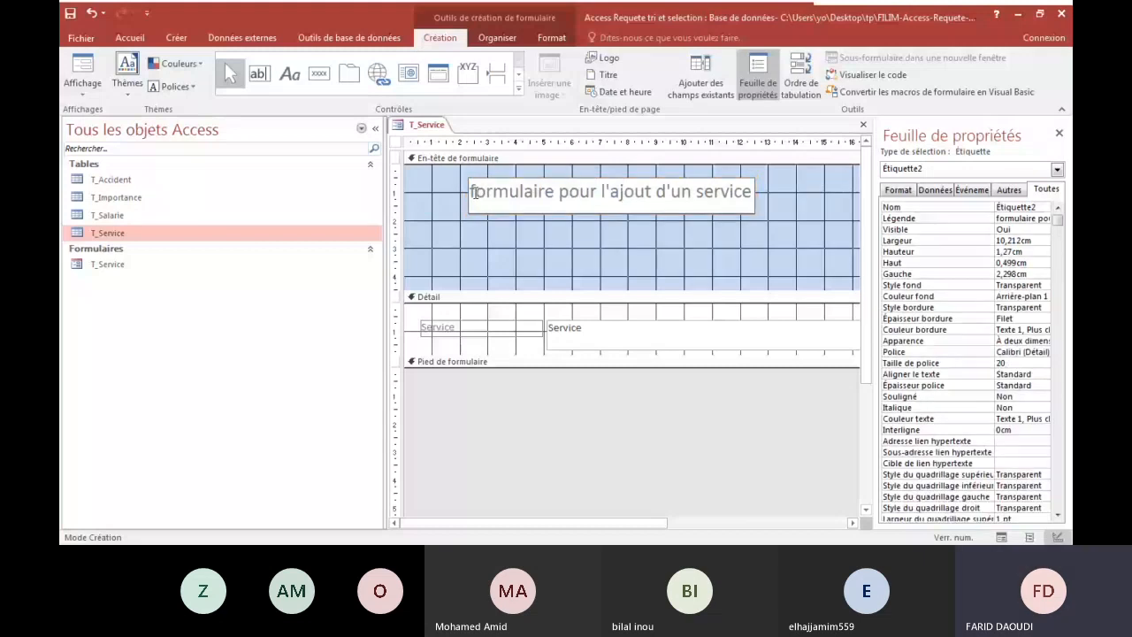
drag(475, 193, 752, 190)
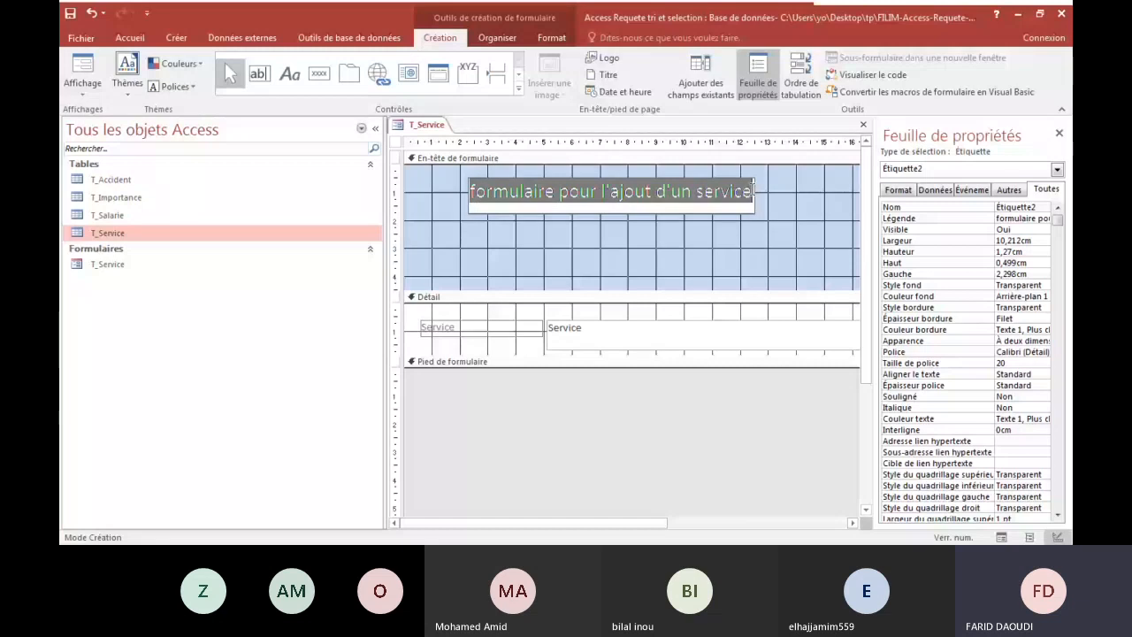
click(551, 37)
click(232, 86)
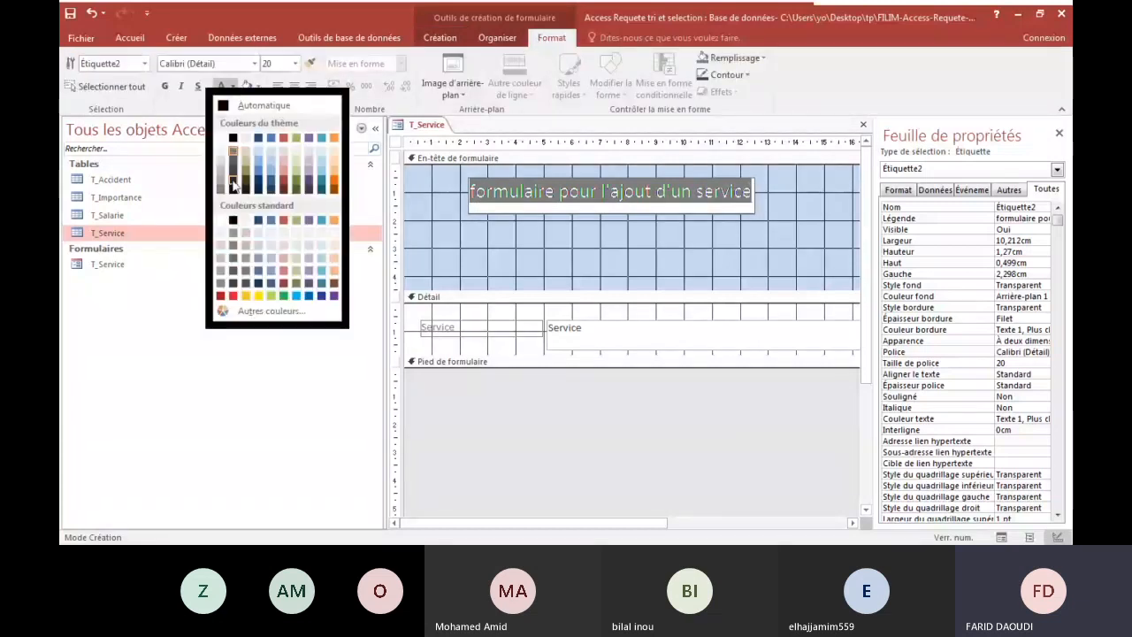
click(258, 182)
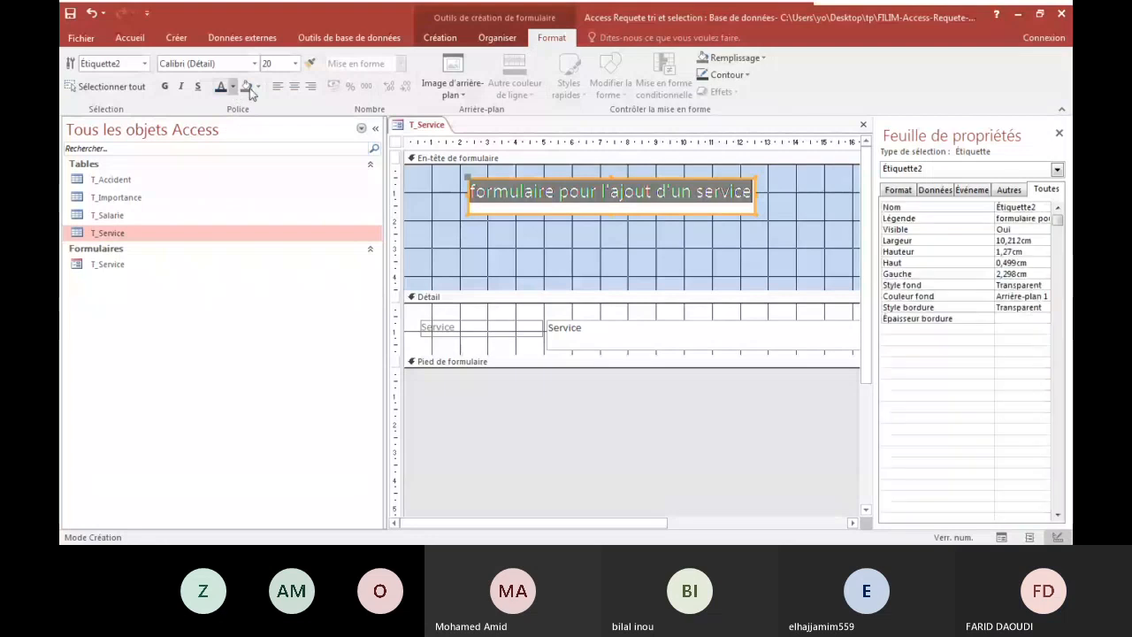
click(623, 234)
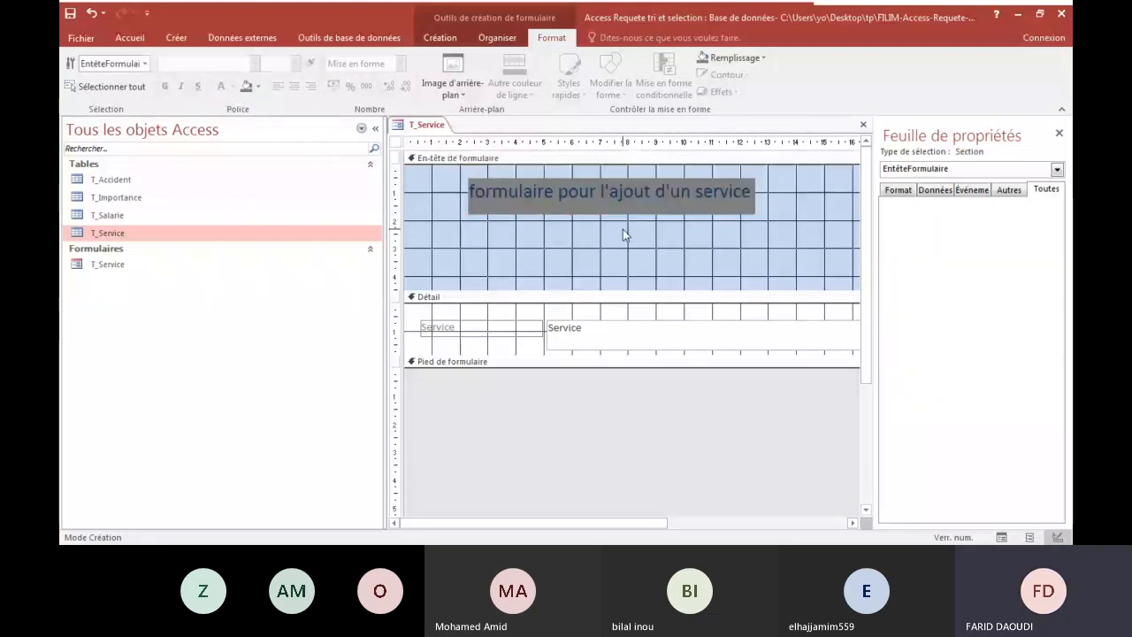
Check the title's new colours in Form view (Mode Formulaire) and switch back to Design view.
click(497, 37)
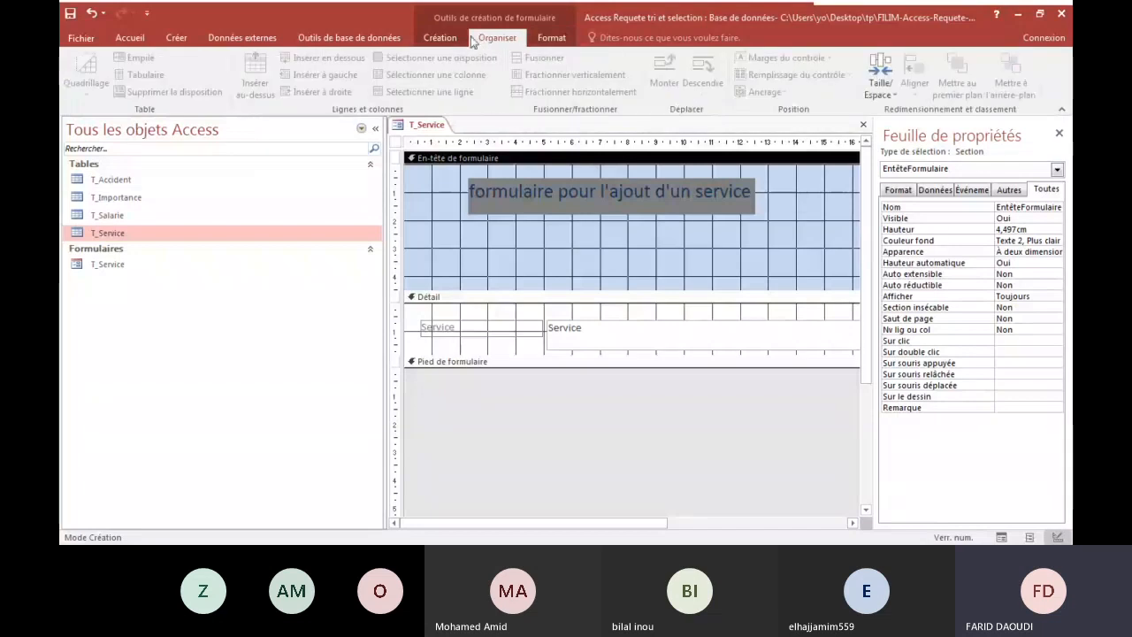
click(443, 40)
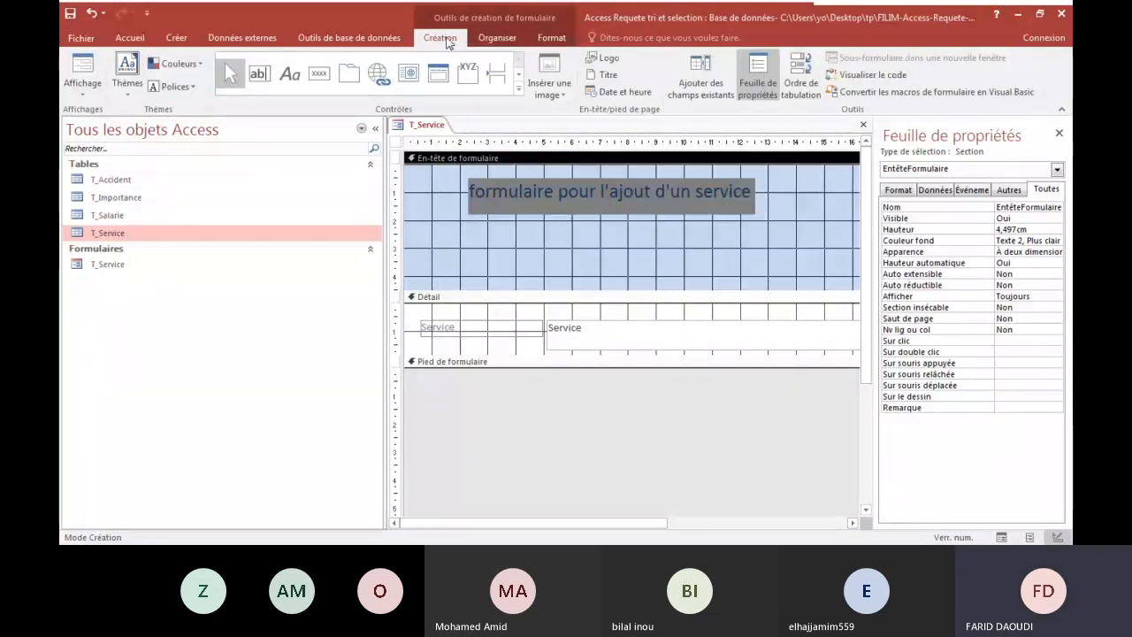
click(83, 89)
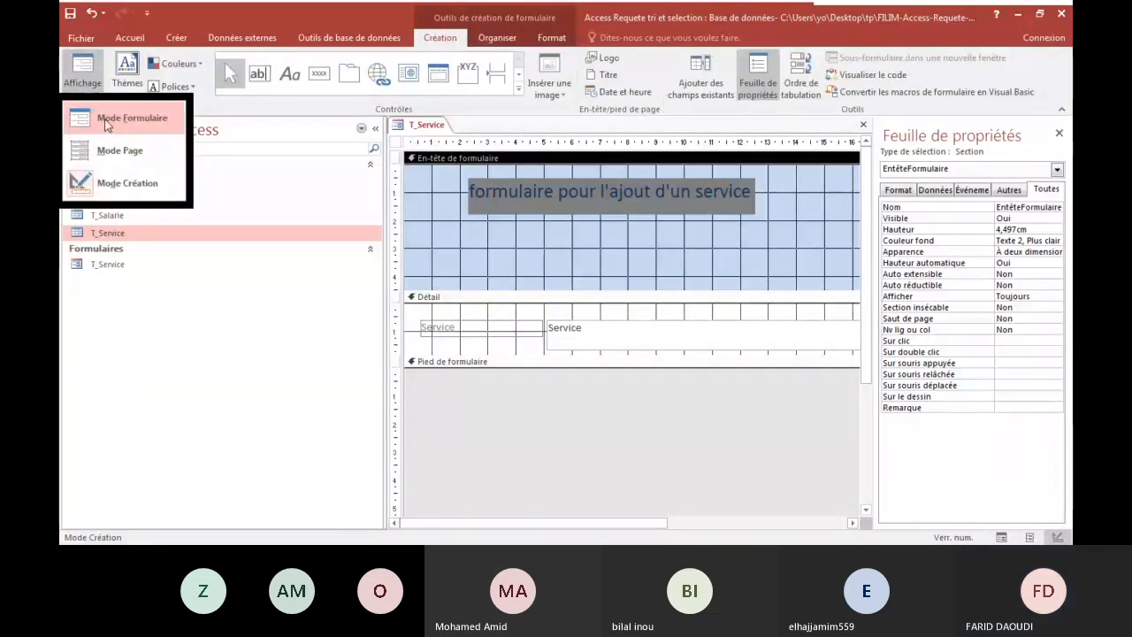
click(131, 118)
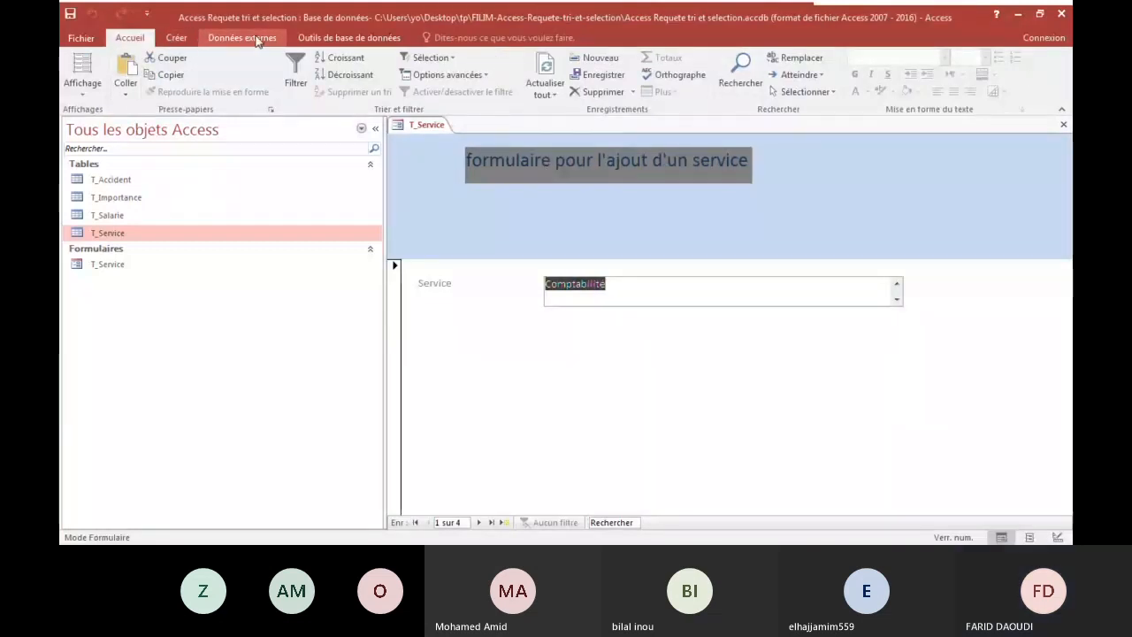
click(74, 89)
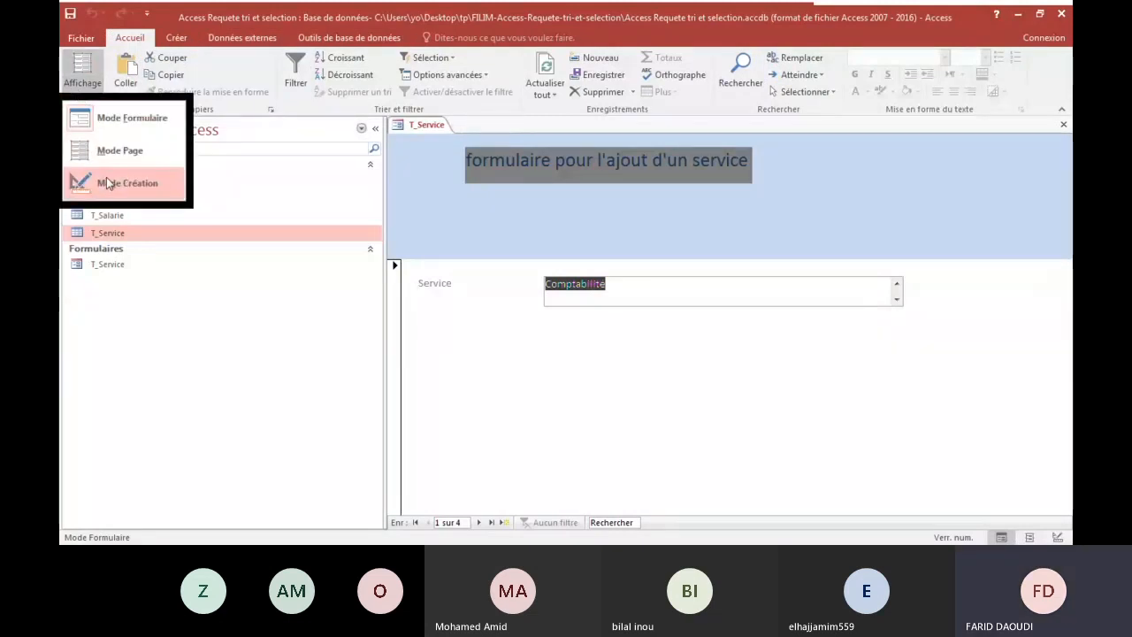
click(106, 177)
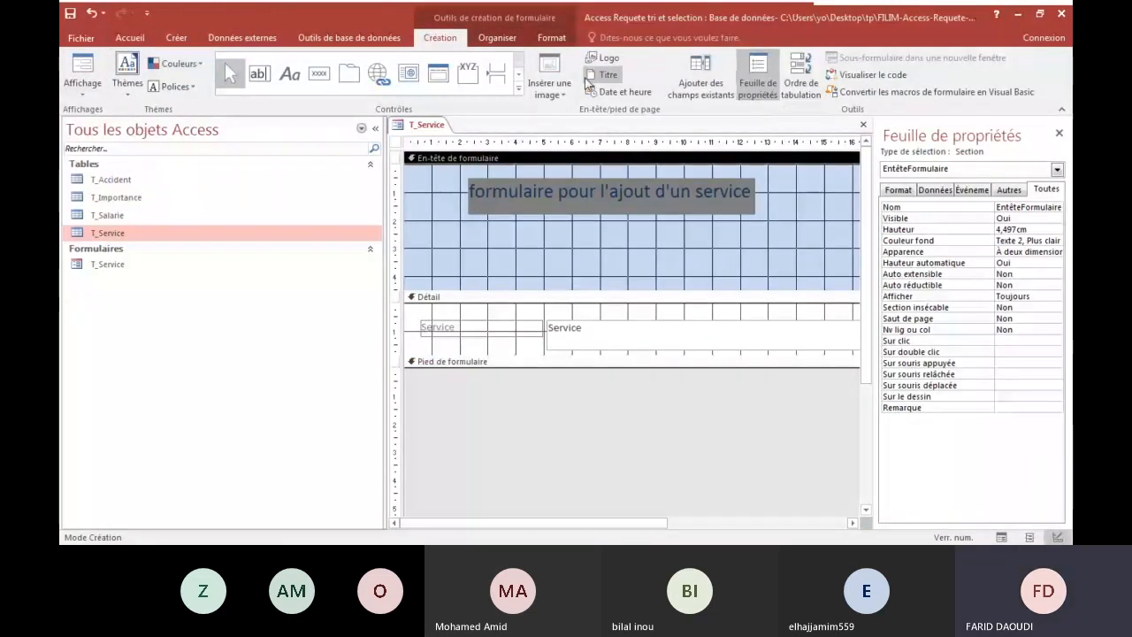
Try a white background (Arrière-plan 1) on the form header section and undo it.
click(552, 37)
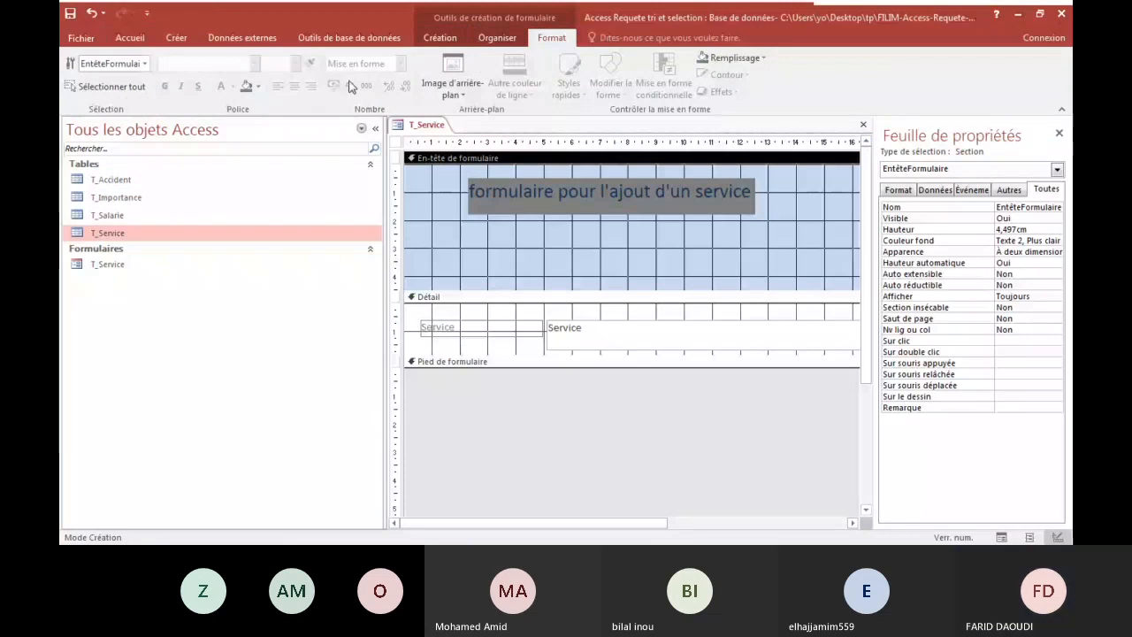
click(256, 88)
click(244, 139)
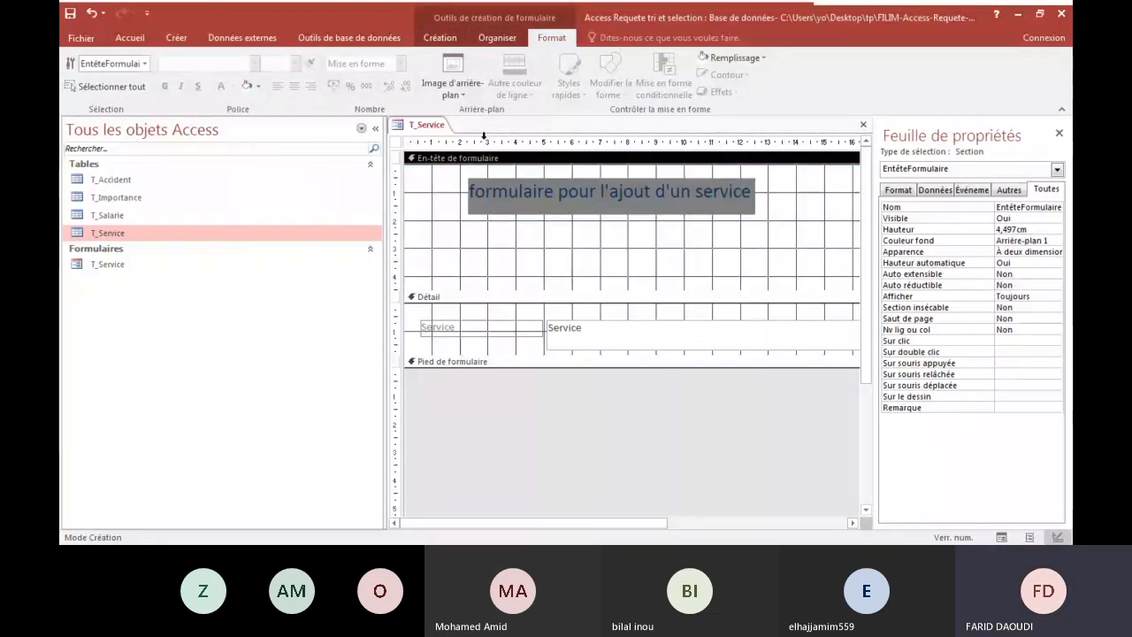
key(ctrl+z)
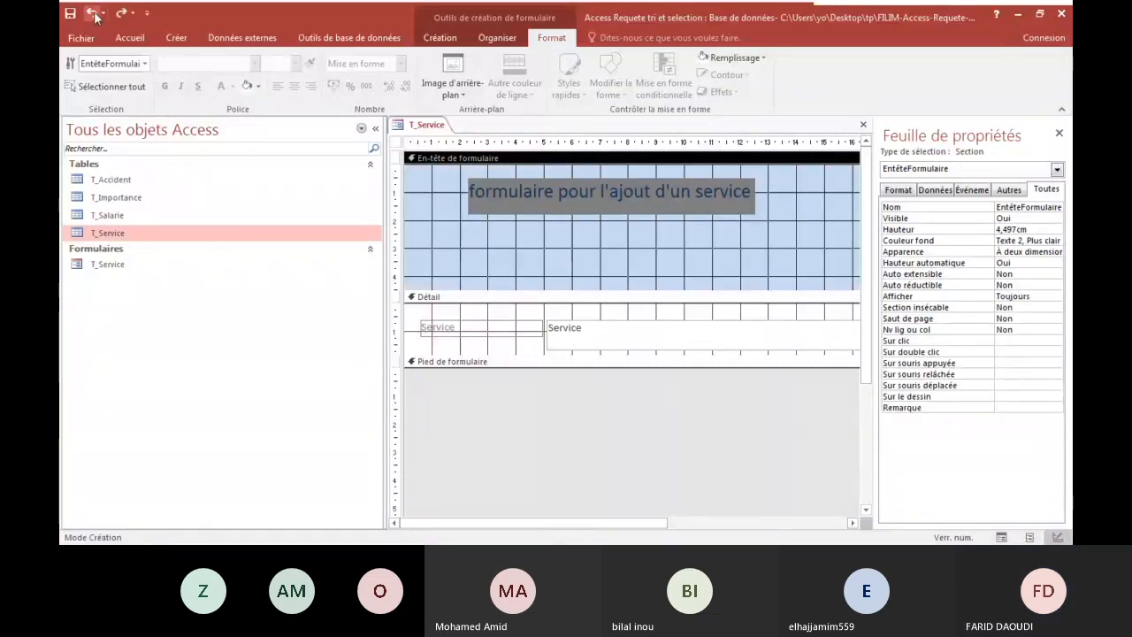
Set the background colour of the title label in the form header to white.
click(503, 183)
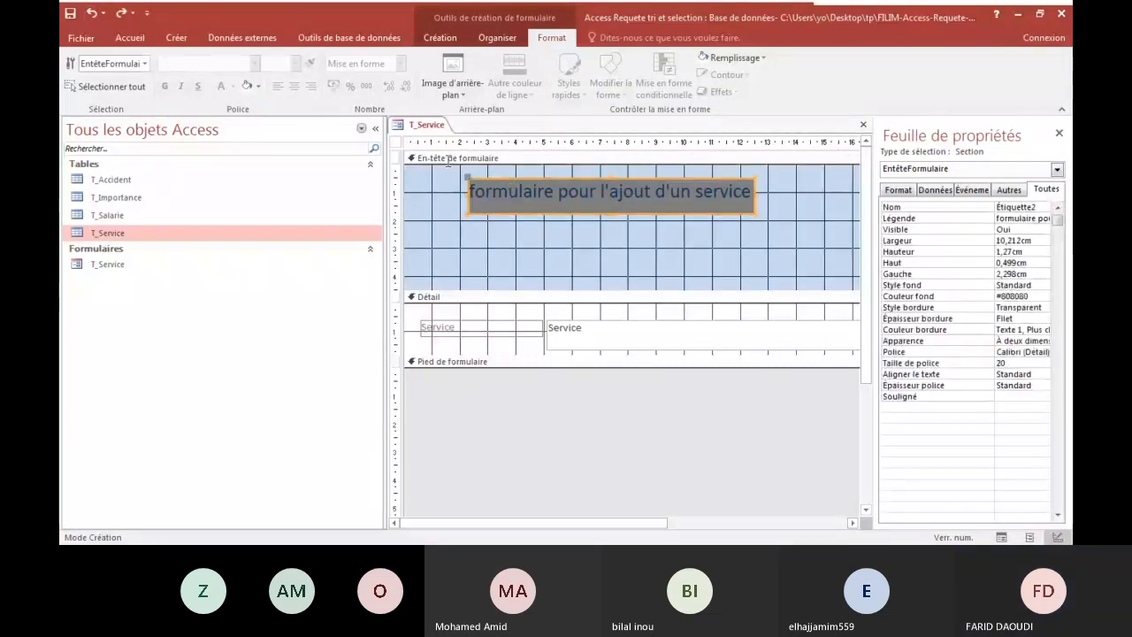
click(259, 87)
click(249, 139)
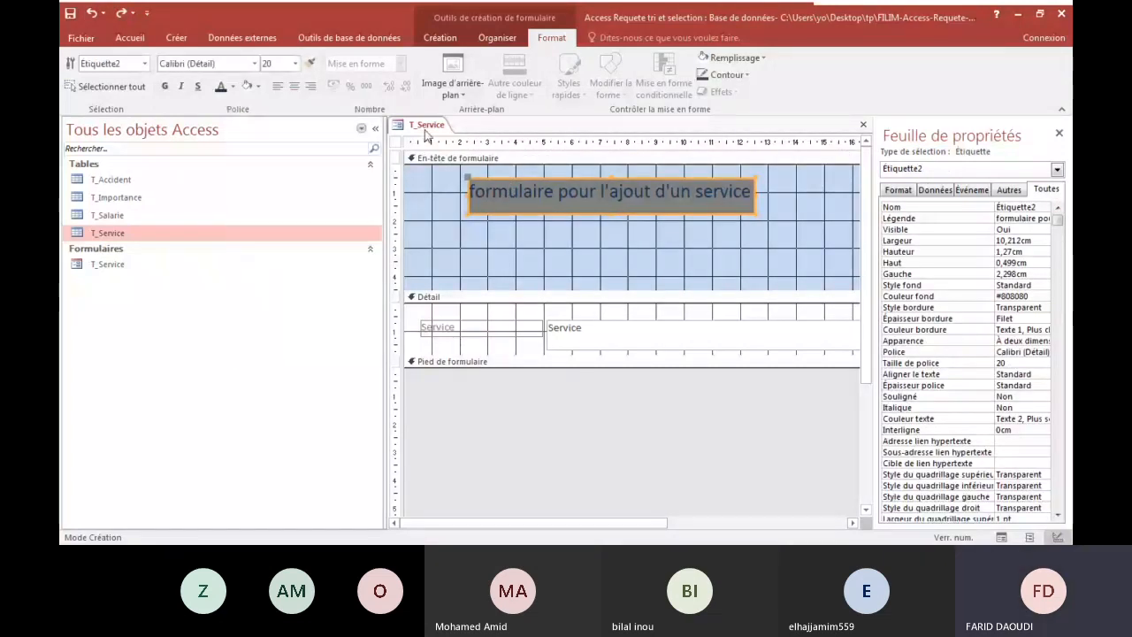
click(559, 240)
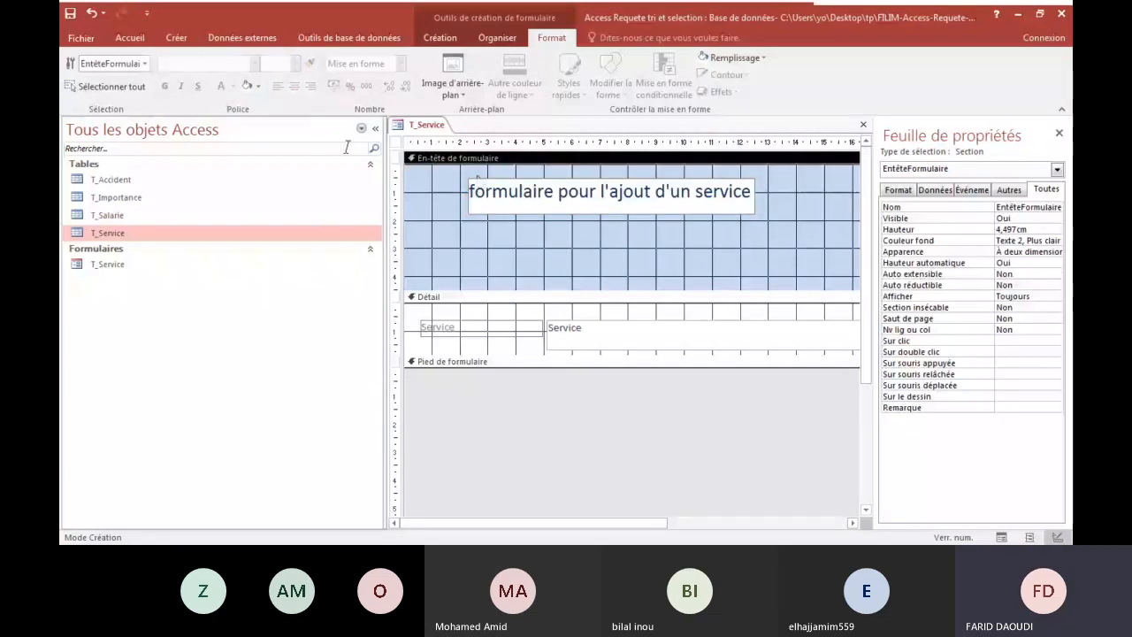
Display the T_Service form in Form view (Mode Formulaire) to check the title's white background.
click(440, 38)
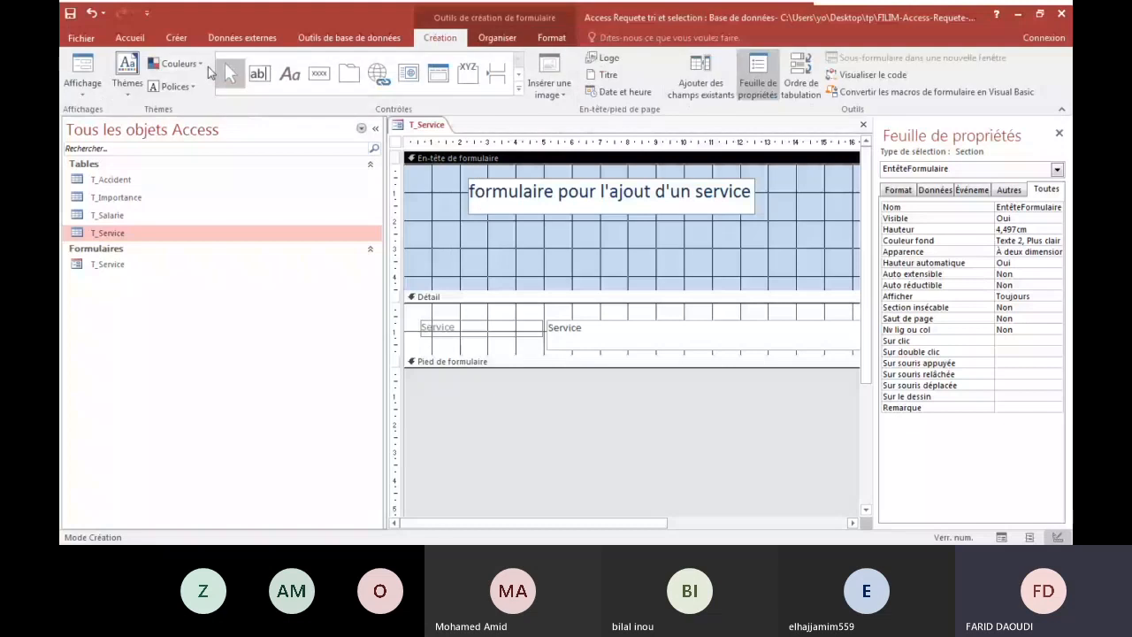
click(96, 92)
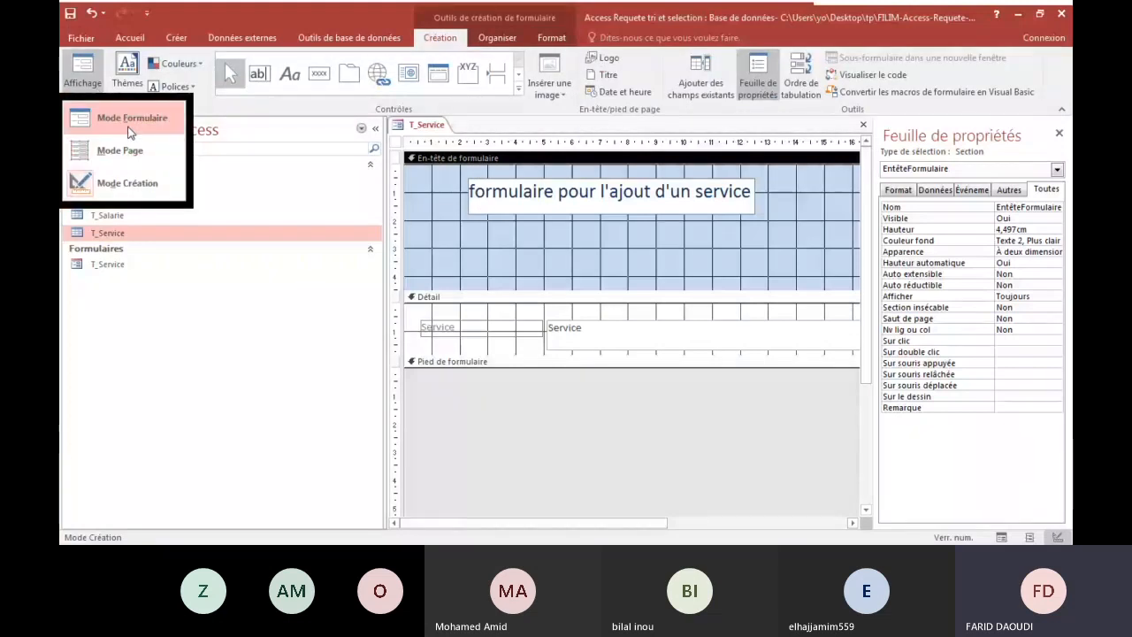
click(128, 131)
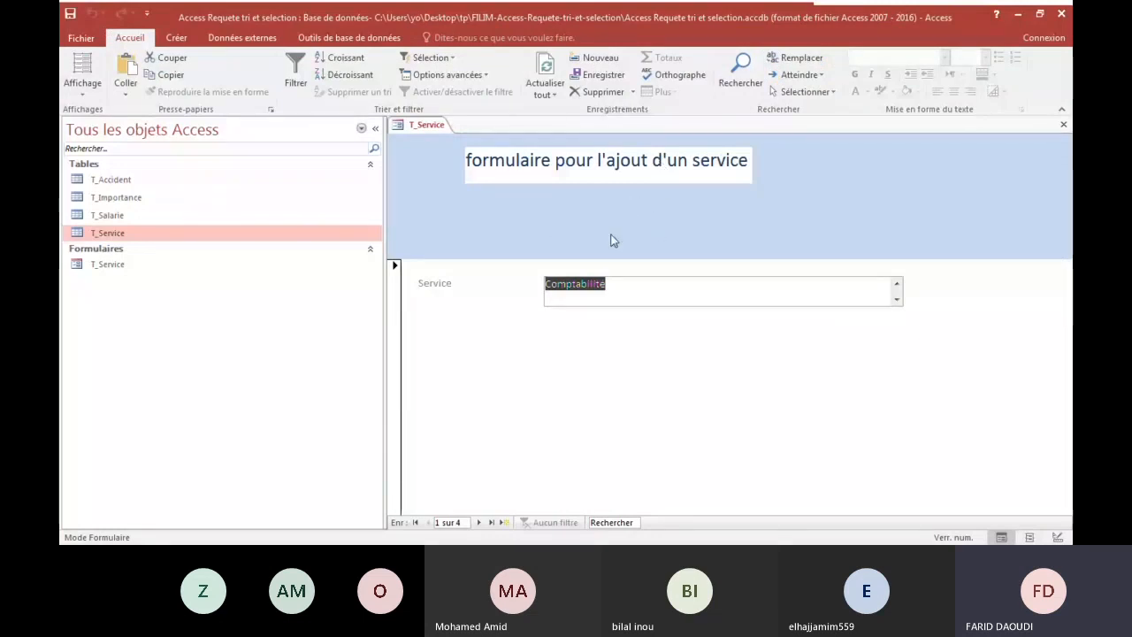
click(398, 306)
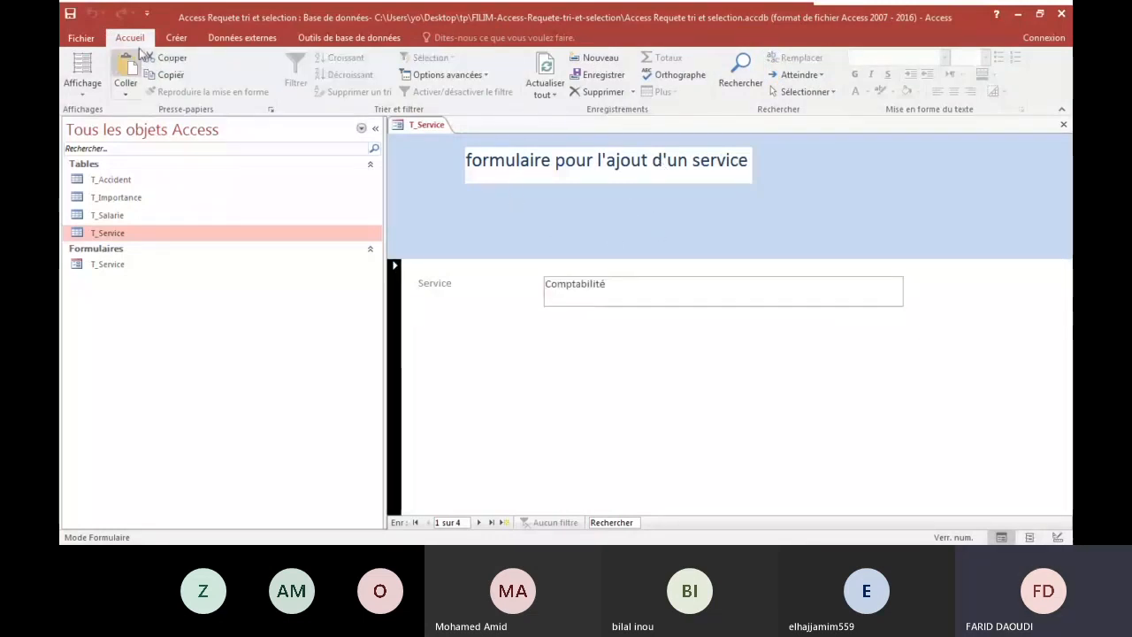
click(176, 37)
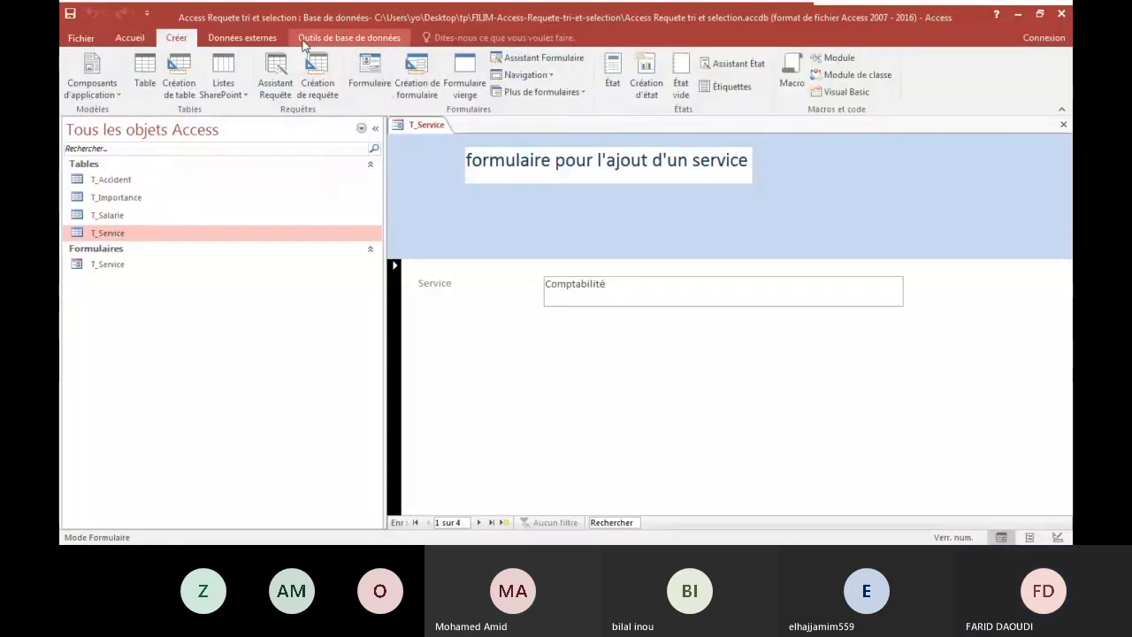
click(525, 167)
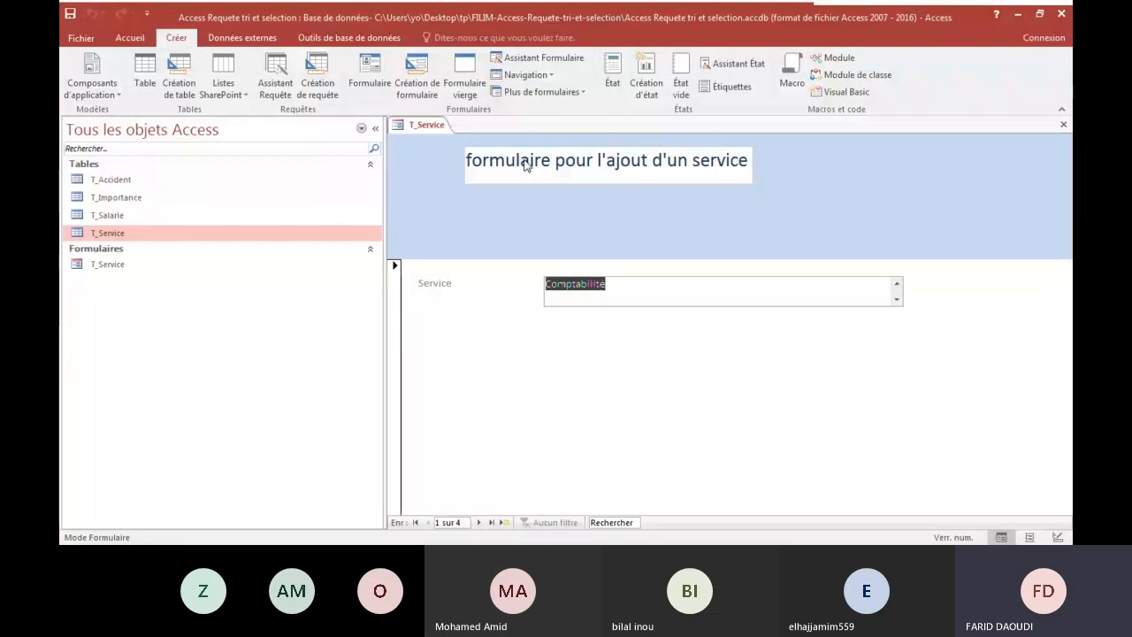
click(126, 266)
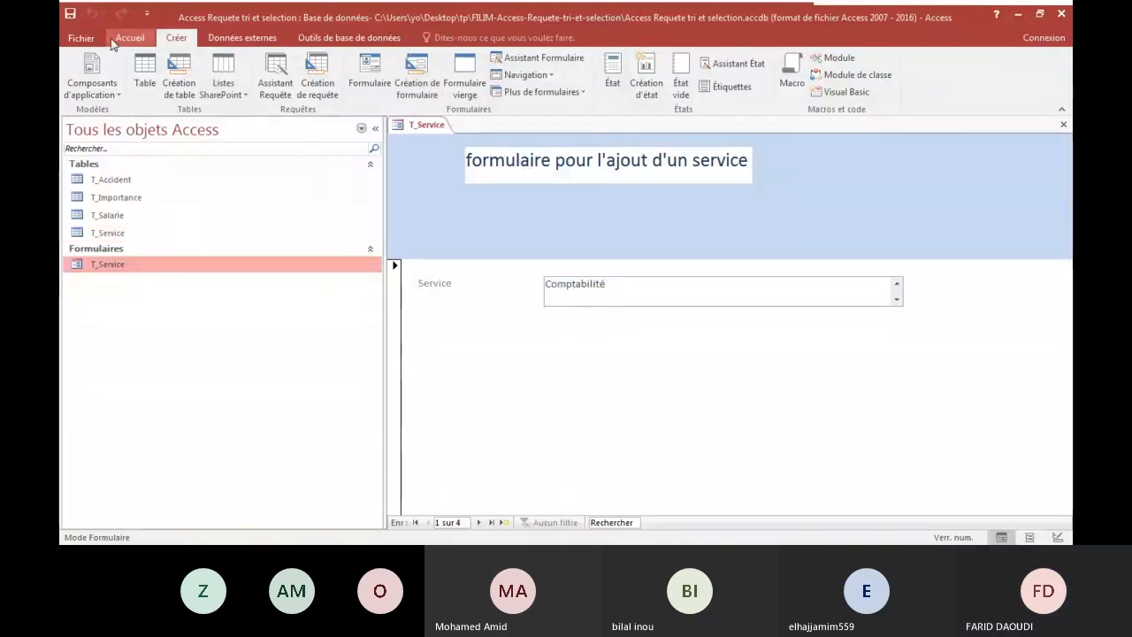
click(350, 40)
click(557, 175)
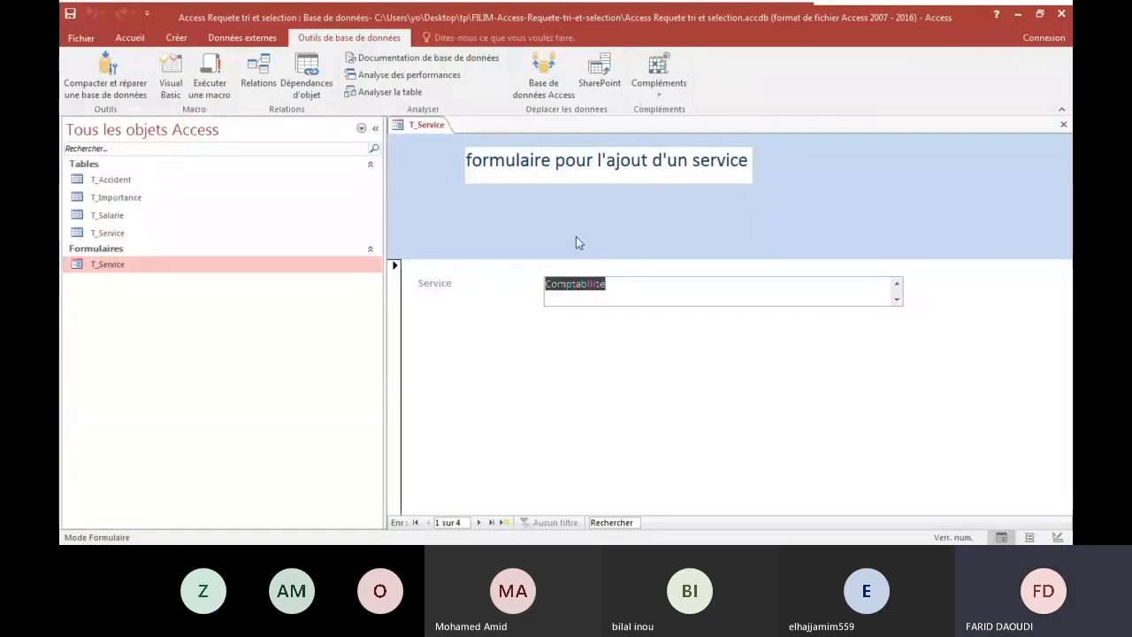
Return the T_Service form to Design view and display the header section's Format and Données properties.
right_click(427, 129)
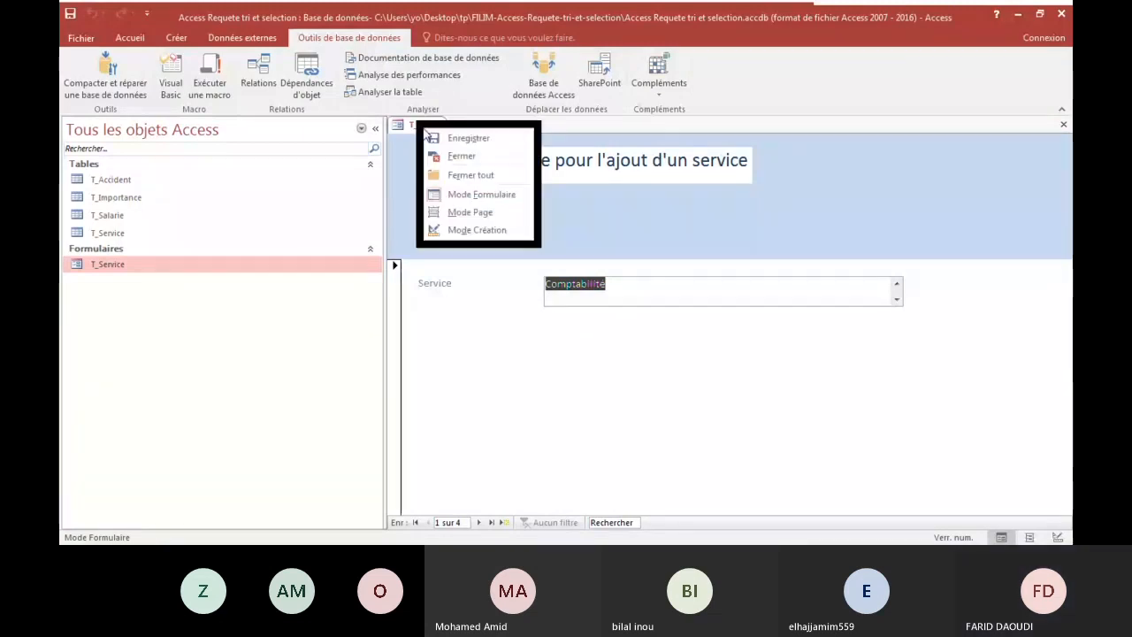
click(491, 232)
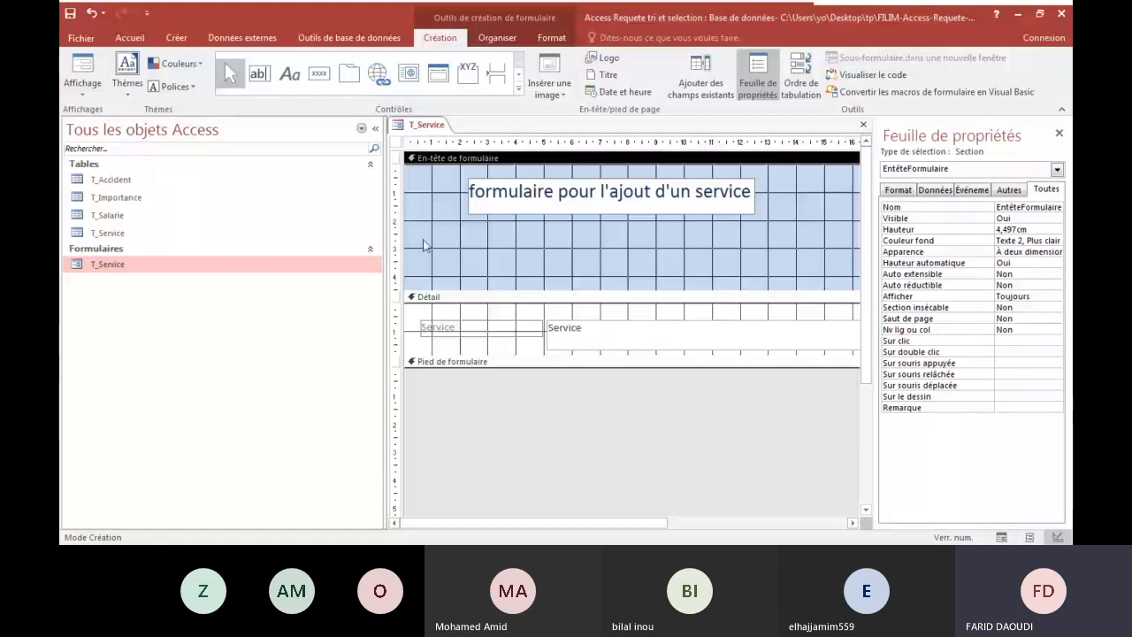
click(898, 191)
click(938, 191)
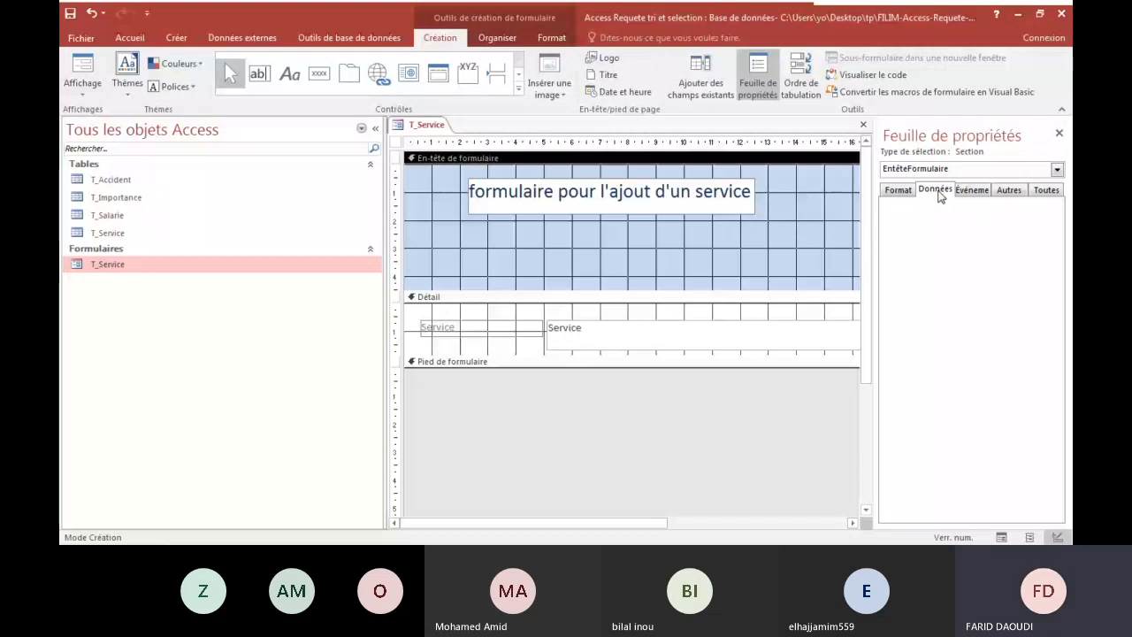
Examine the Événement and Format properties of the form's header and Détail sections.
click(972, 190)
click(950, 183)
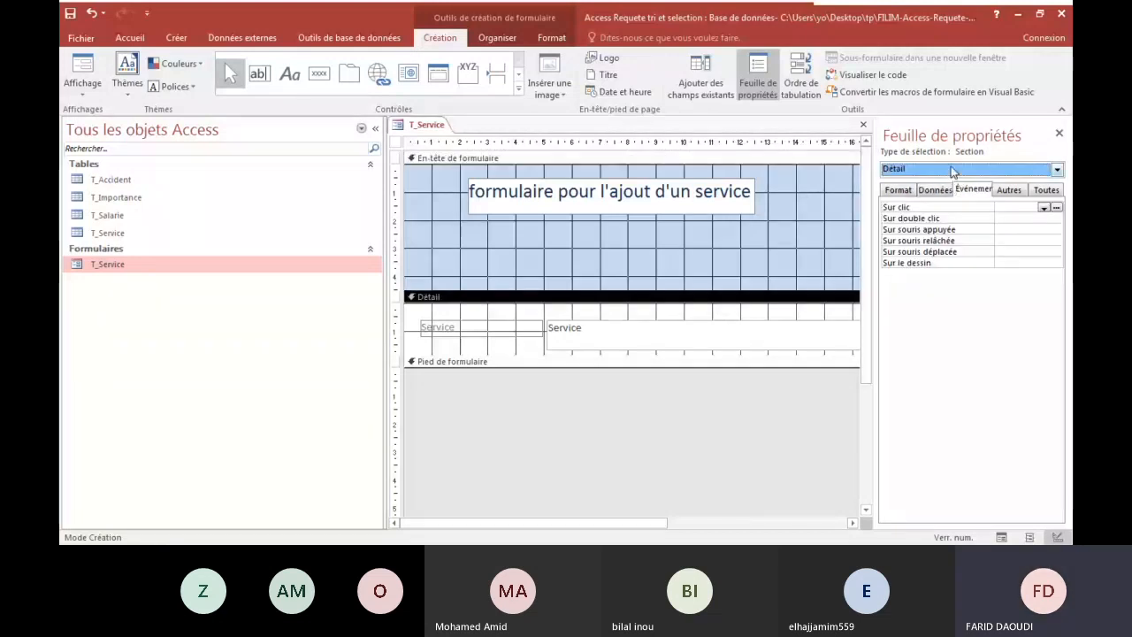
click(952, 169)
click(924, 191)
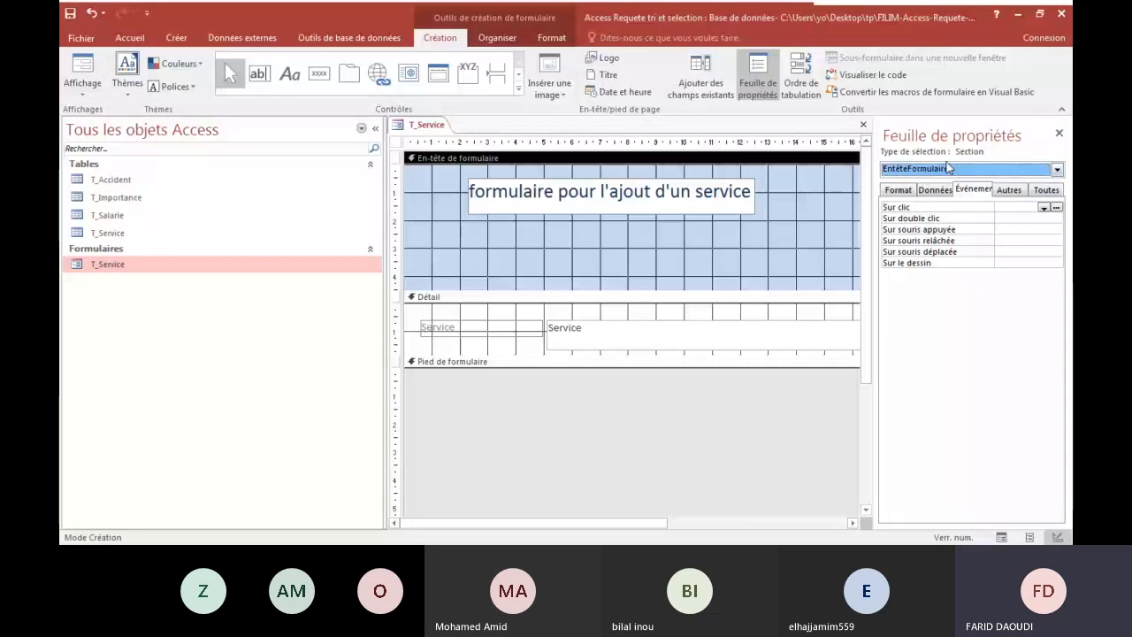
click(909, 189)
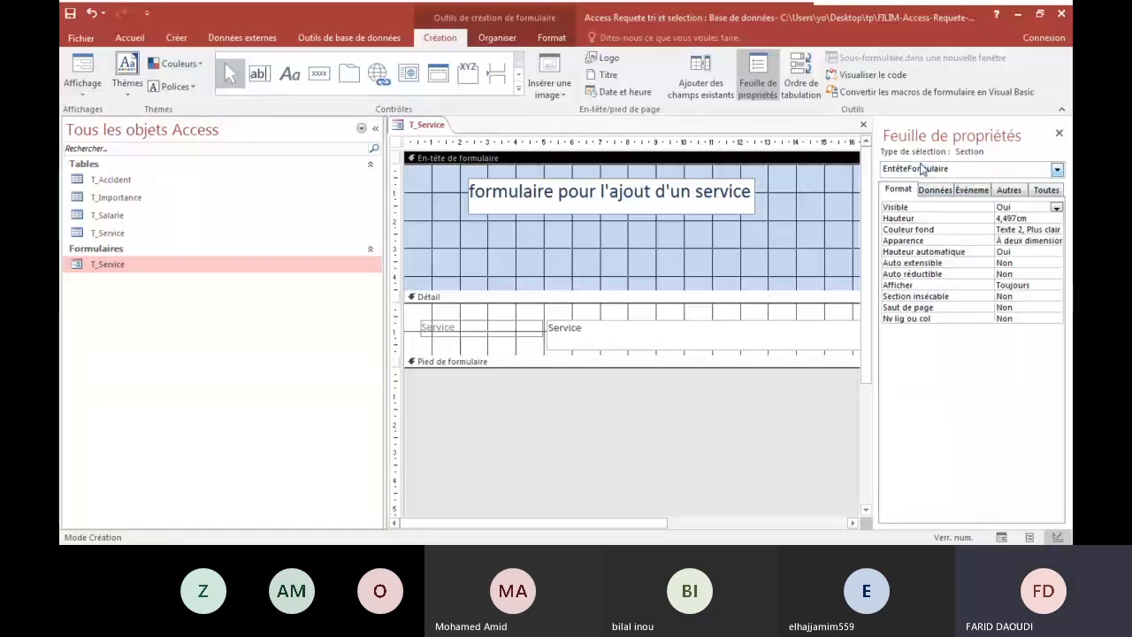
Set the Afficher sélecteur property of the whole form (Formulaire) to Non.
click(1057, 169)
click(916, 210)
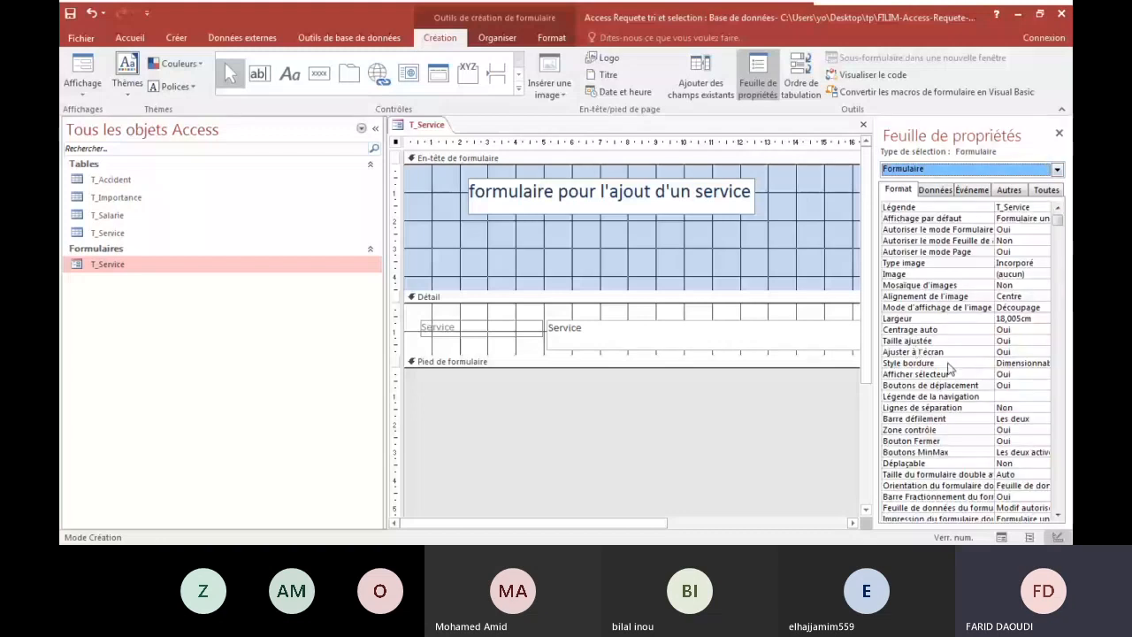
scroll(949, 369, down, 2)
click(927, 407)
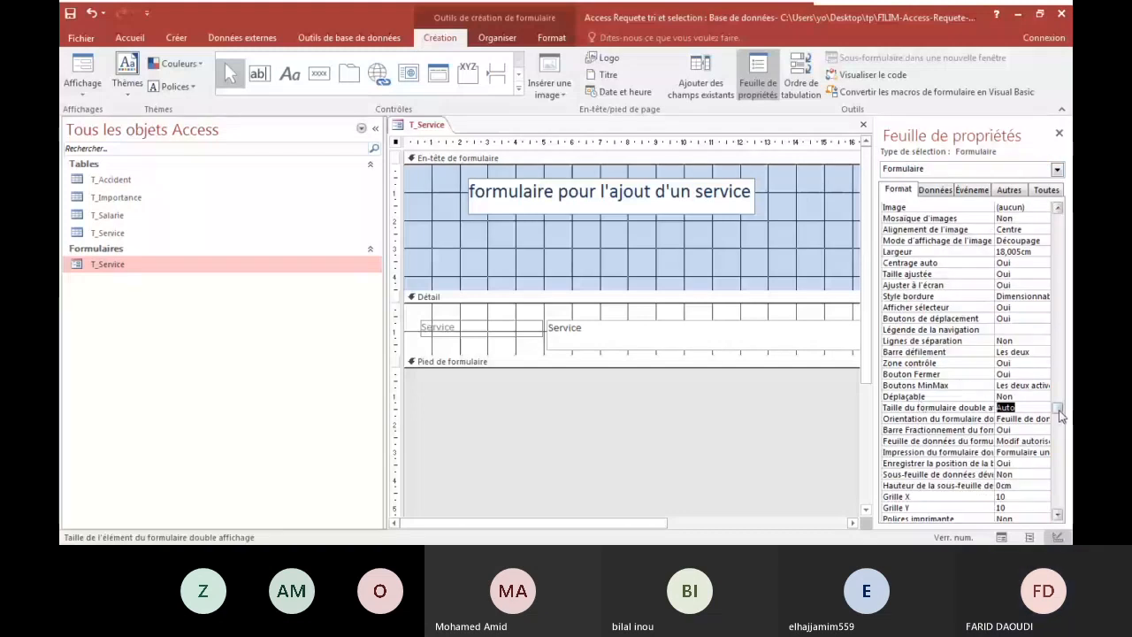
drag(1060, 412, 1060, 449)
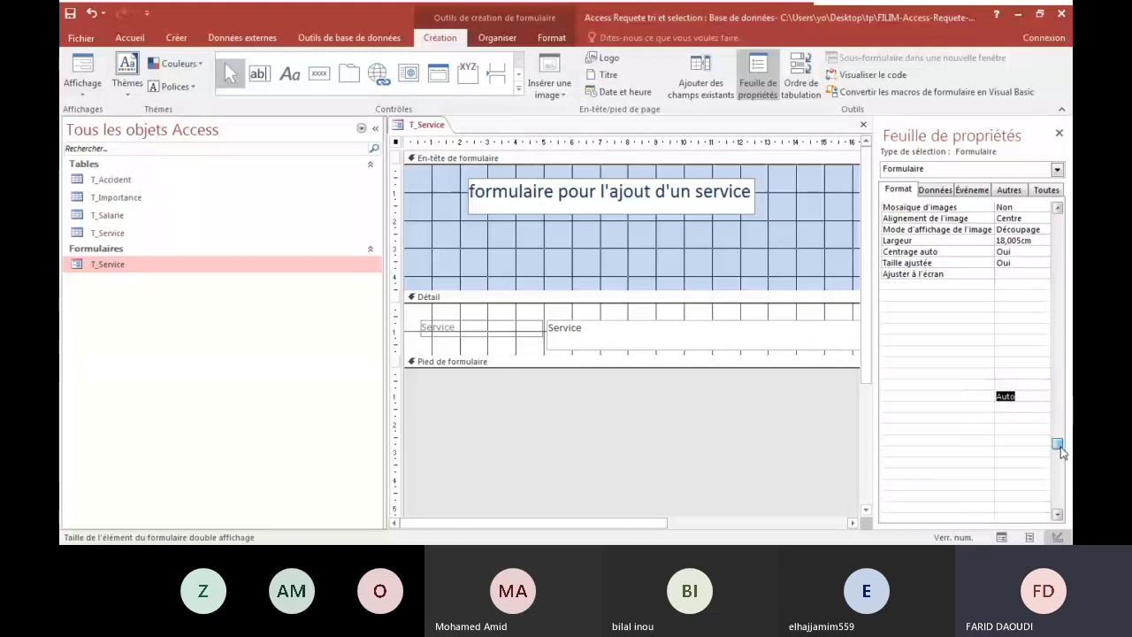
click(1058, 520)
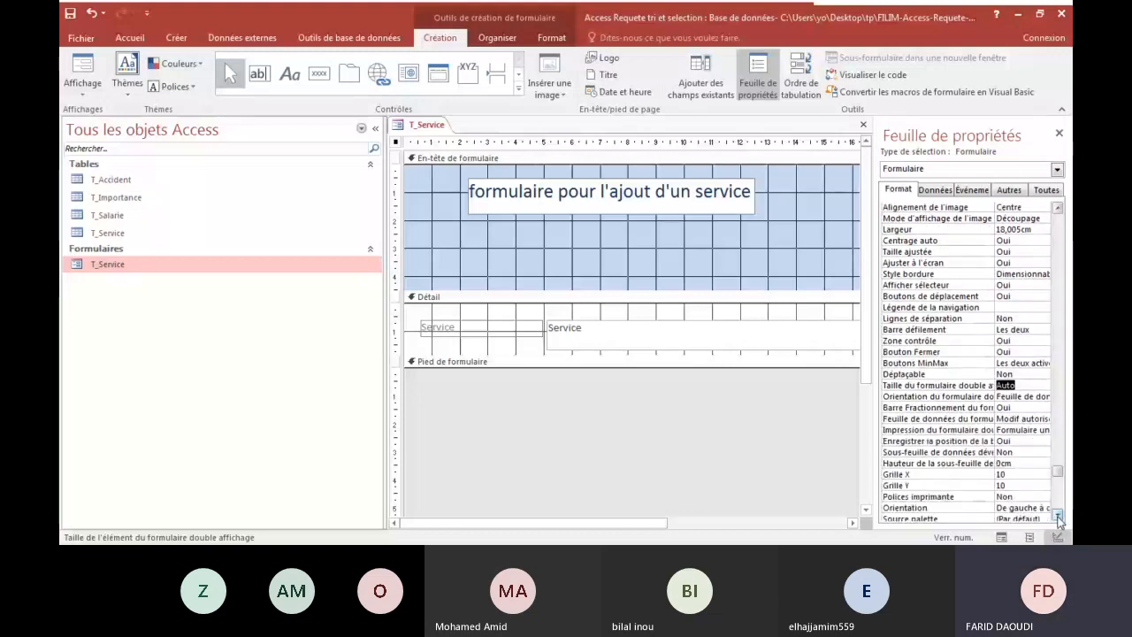
click(1058, 519)
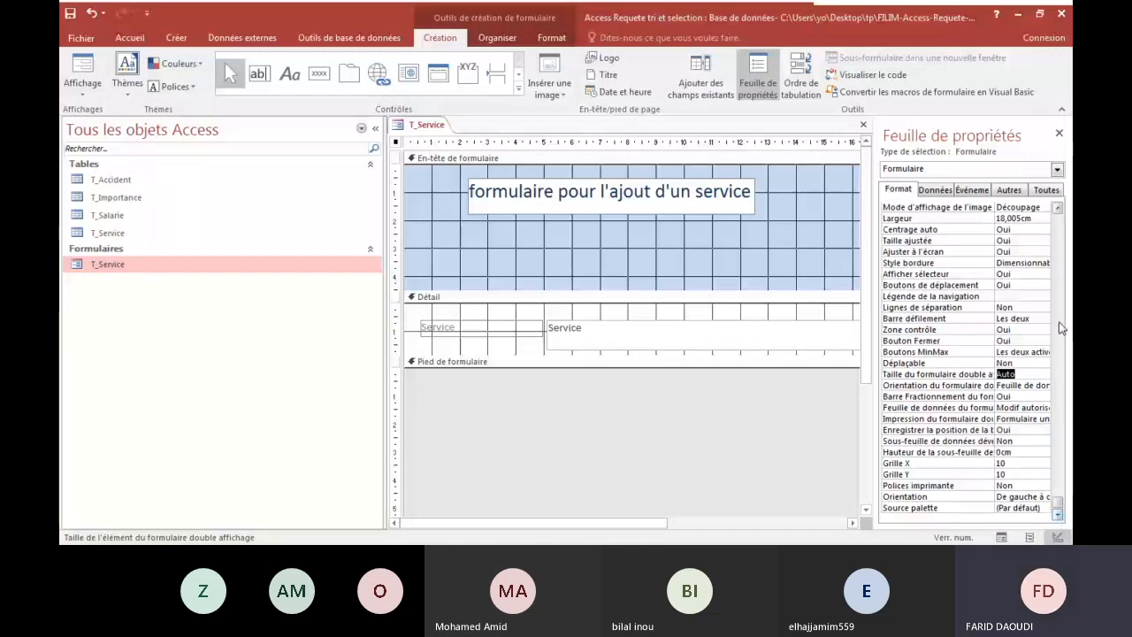
click(1045, 275)
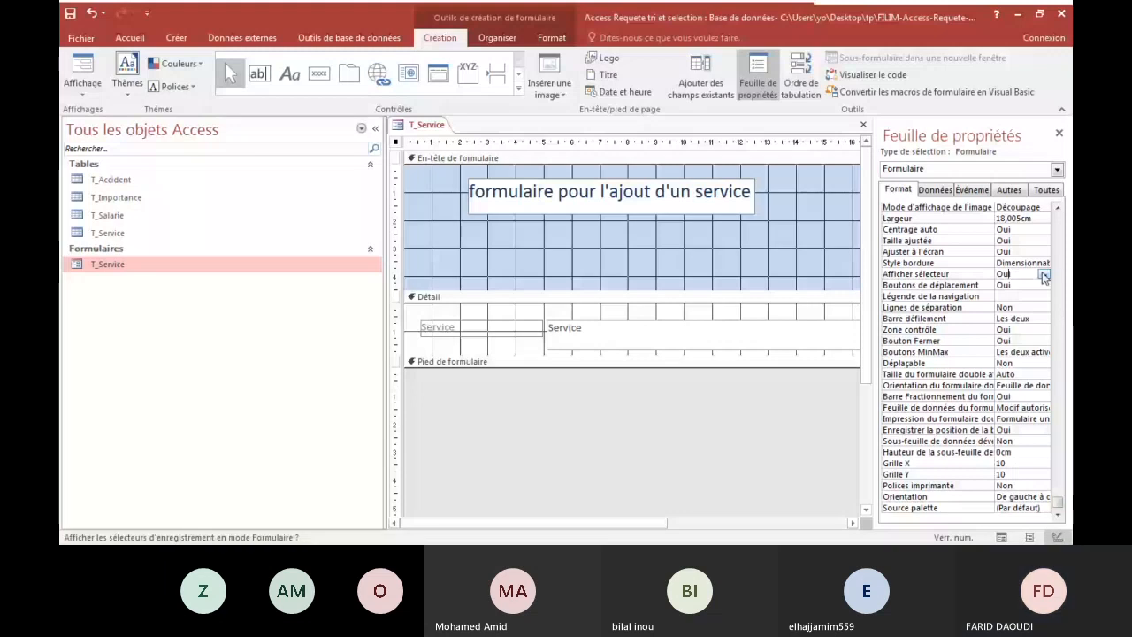
click(1044, 275)
click(1013, 296)
Check the T_Service form without its record selector in Form view (Mode Formulaire) and return to Design view.
click(83, 87)
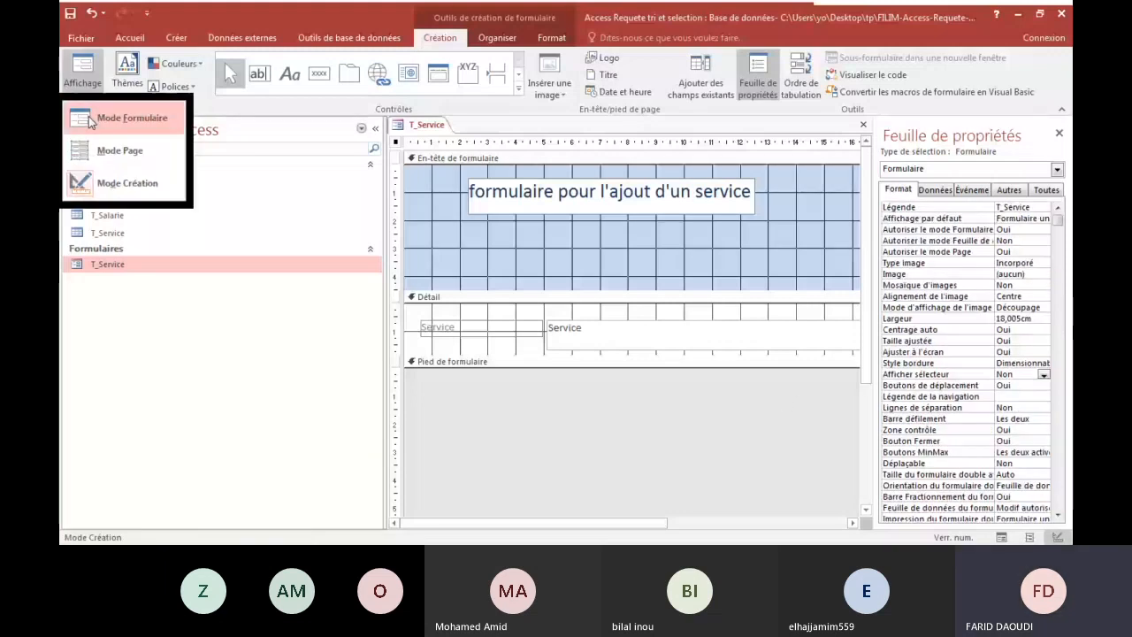
click(124, 118)
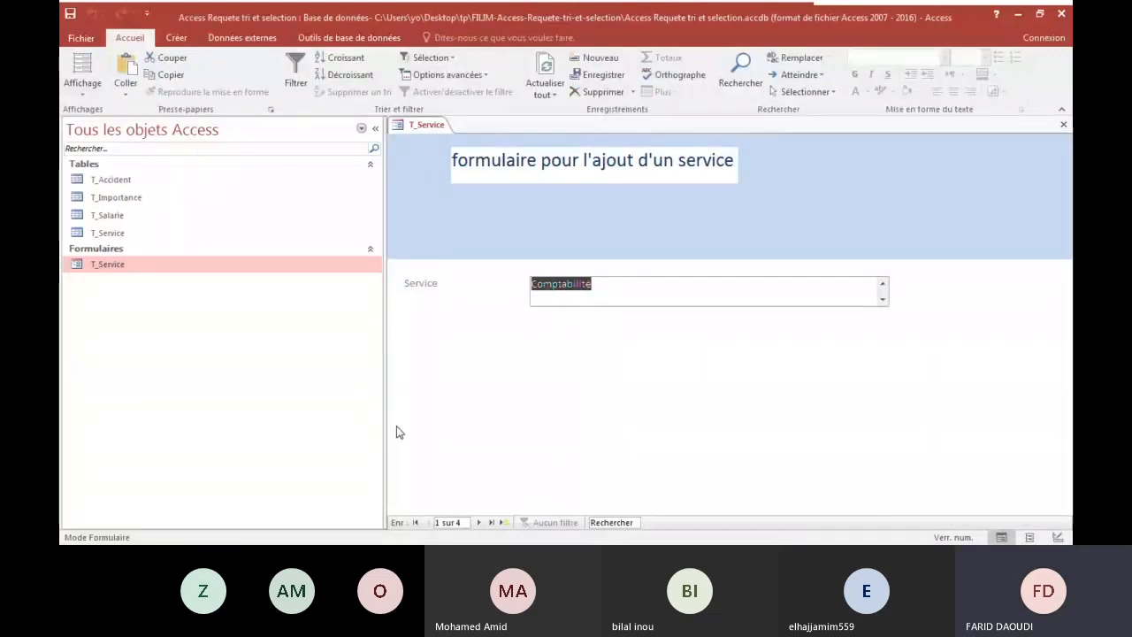
click(588, 294)
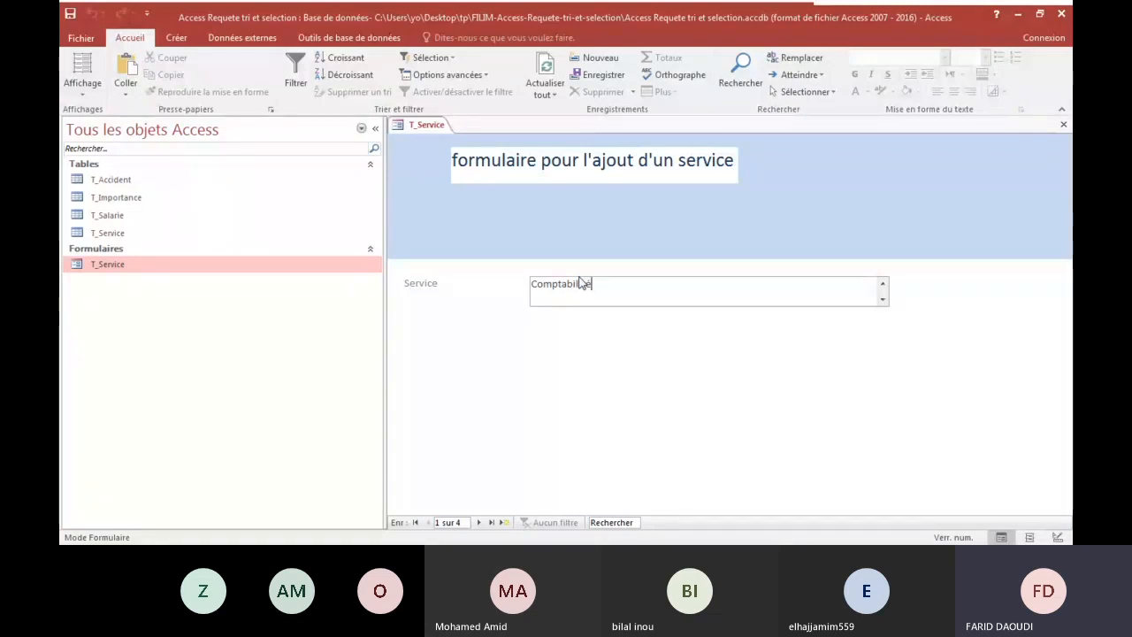
click(82, 86)
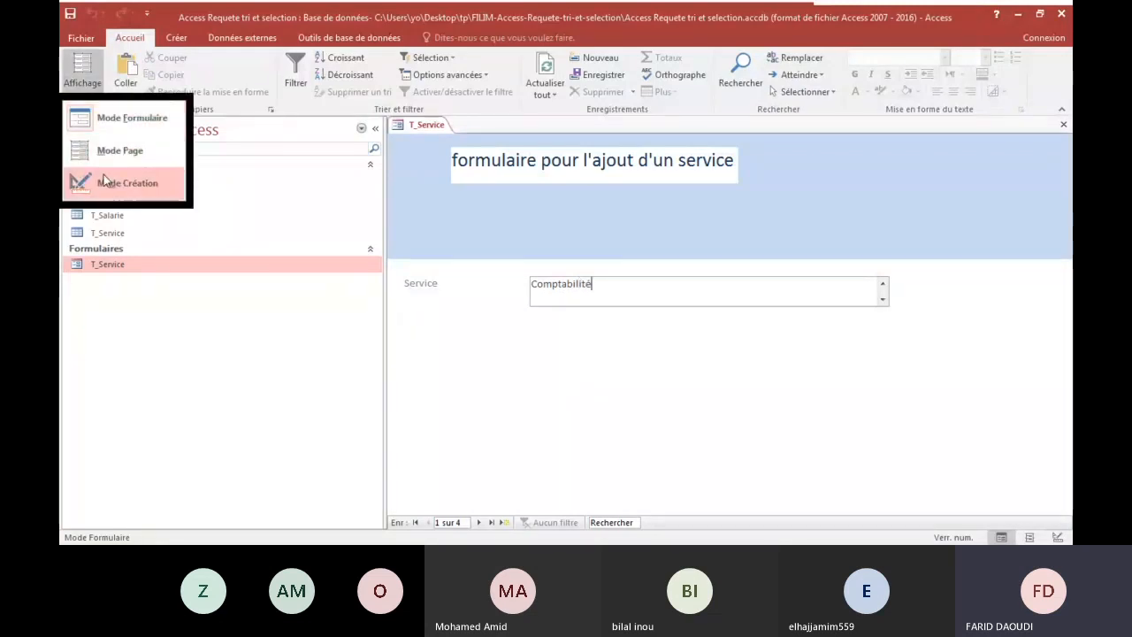
click(113, 181)
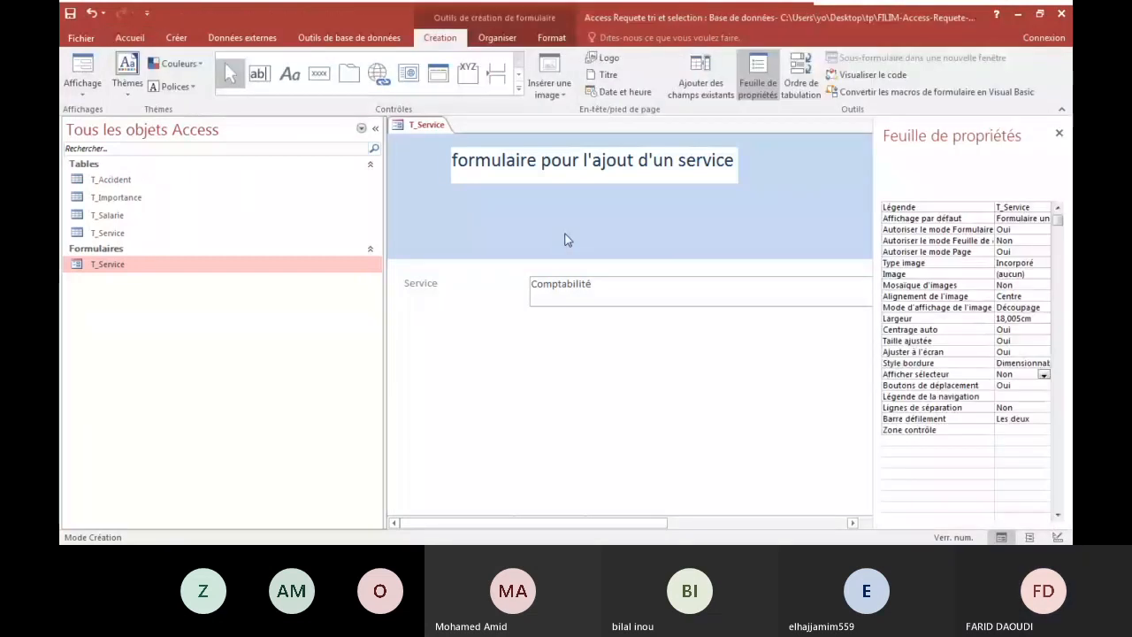
Format the Service label in the Détail section as bold, size 14, and increase its height to about 1 cm.
click(463, 333)
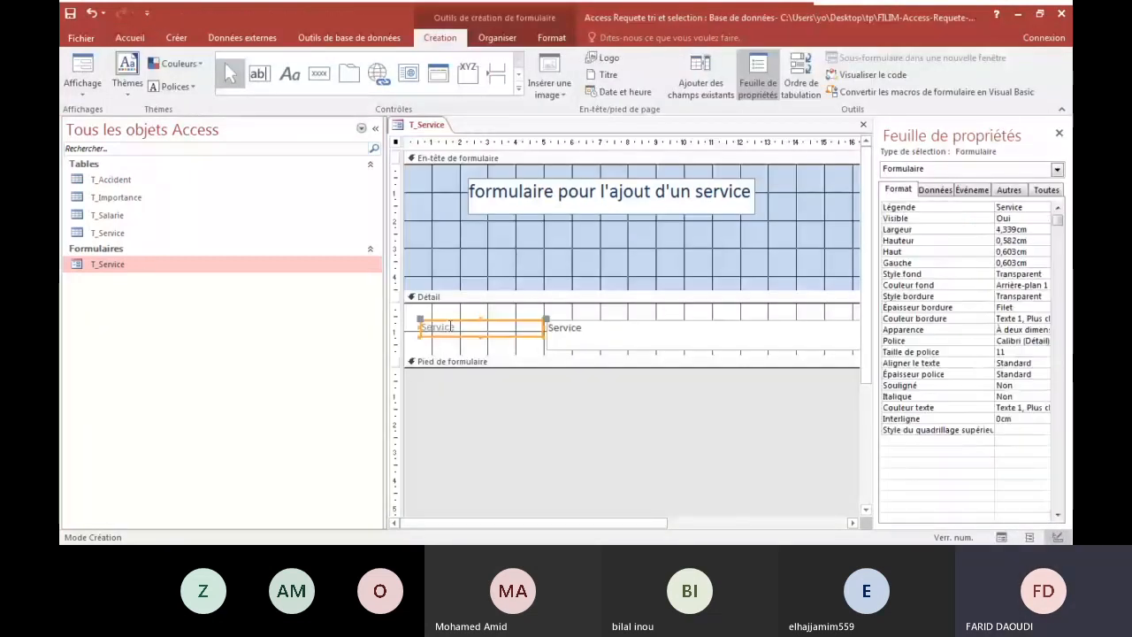
double_click(426, 326)
click(551, 38)
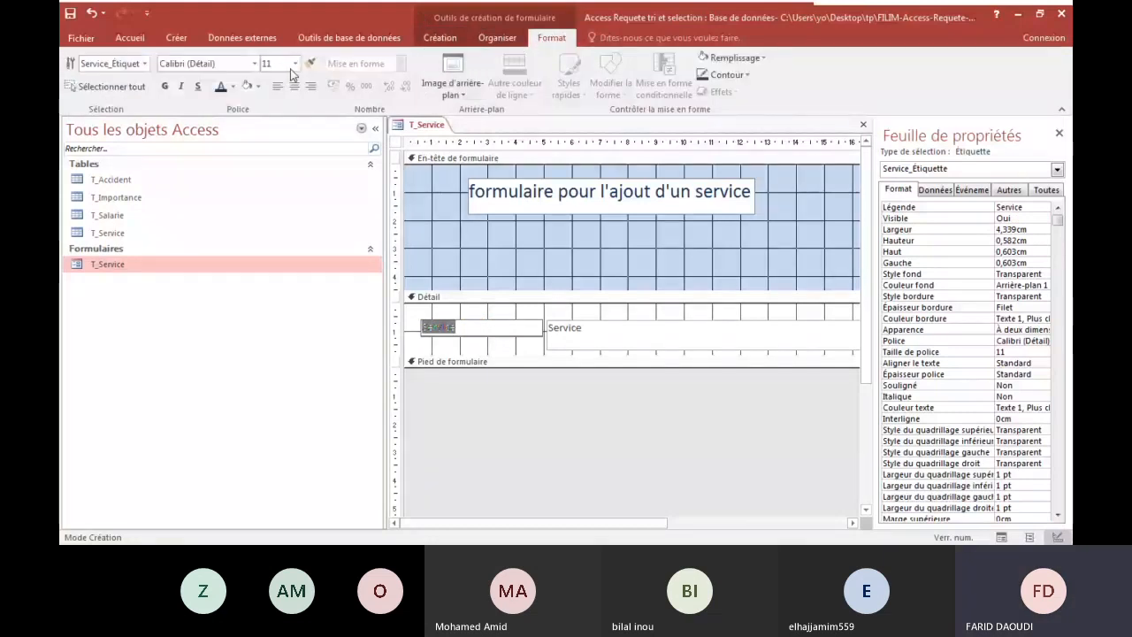
key(ctrl+g)
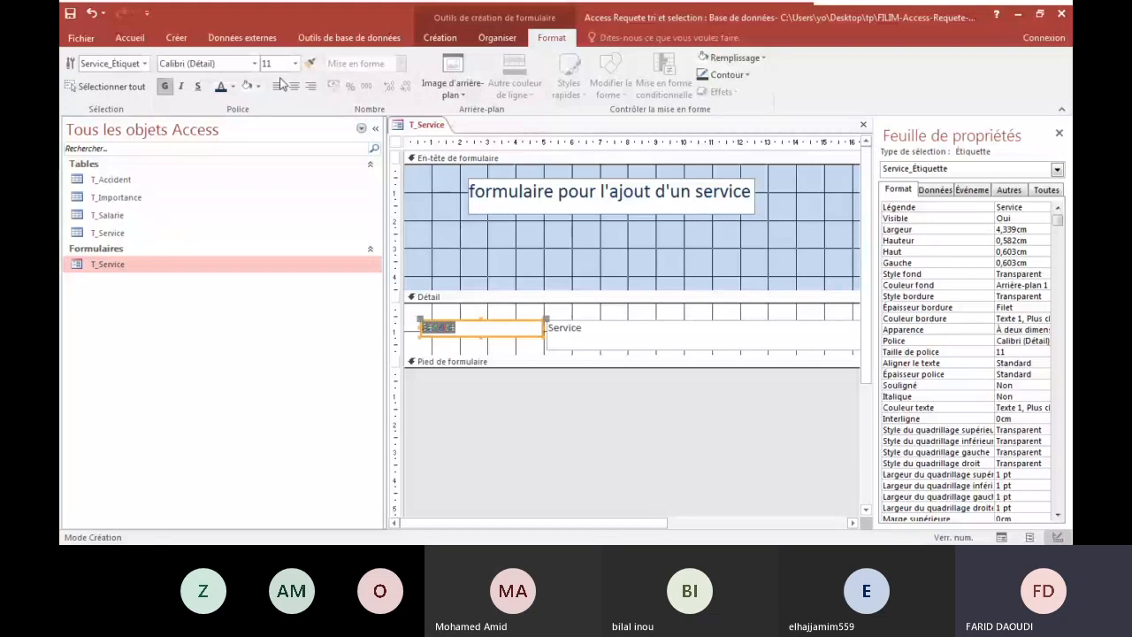
click(295, 64)
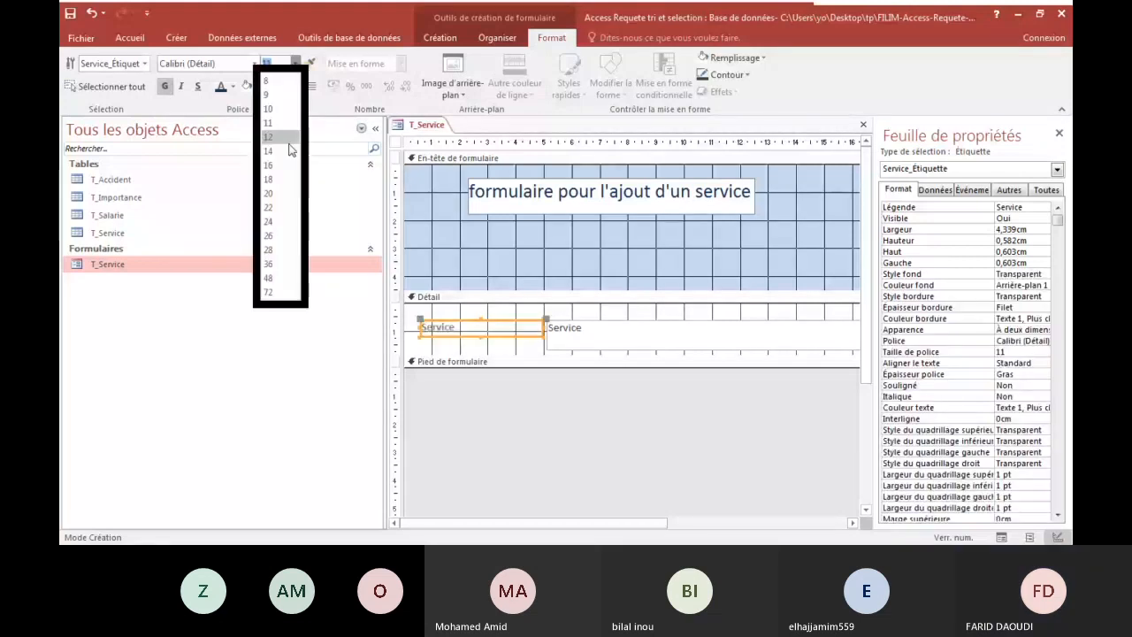
click(288, 150)
drag(482, 337, 481, 349)
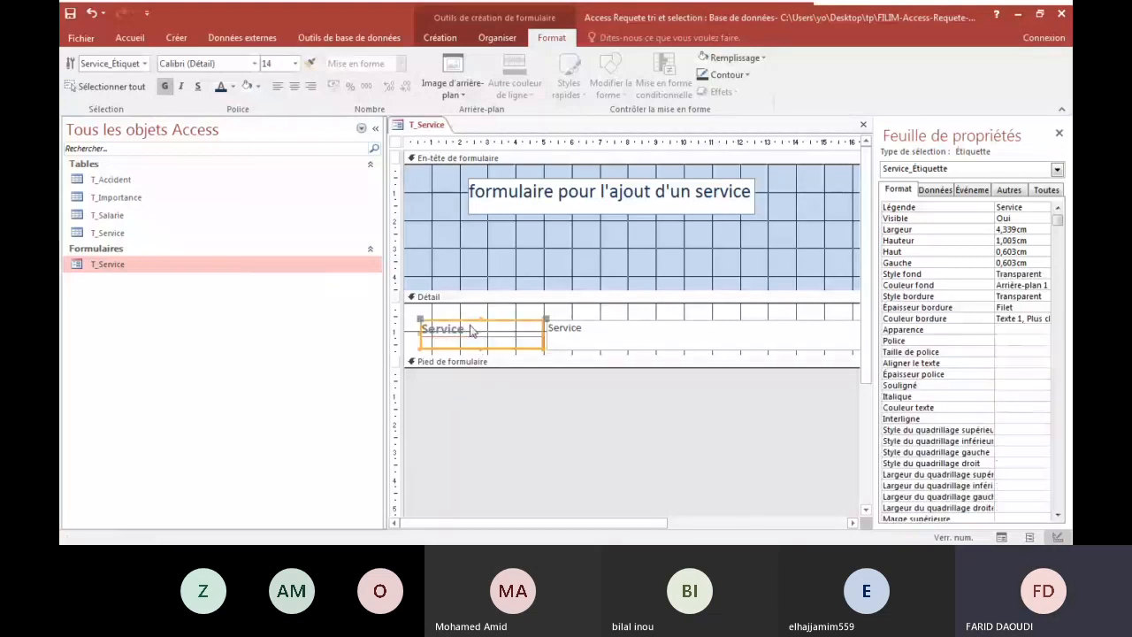
Choose a larger font size for the Service label's text in the Détail section.
double_click(463, 329)
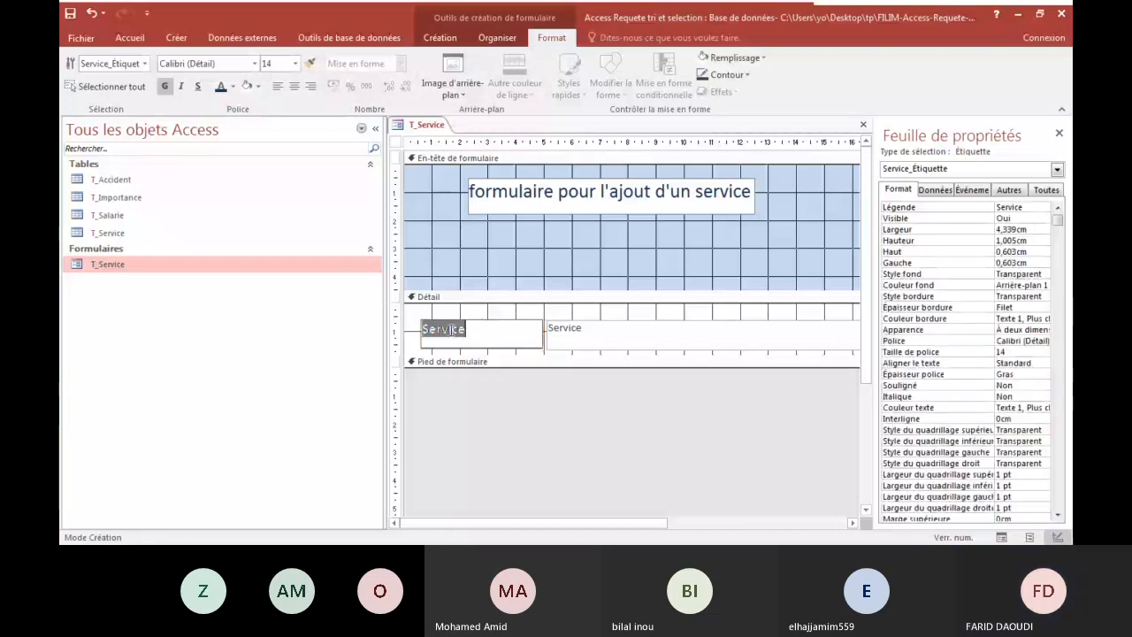
click(295, 64)
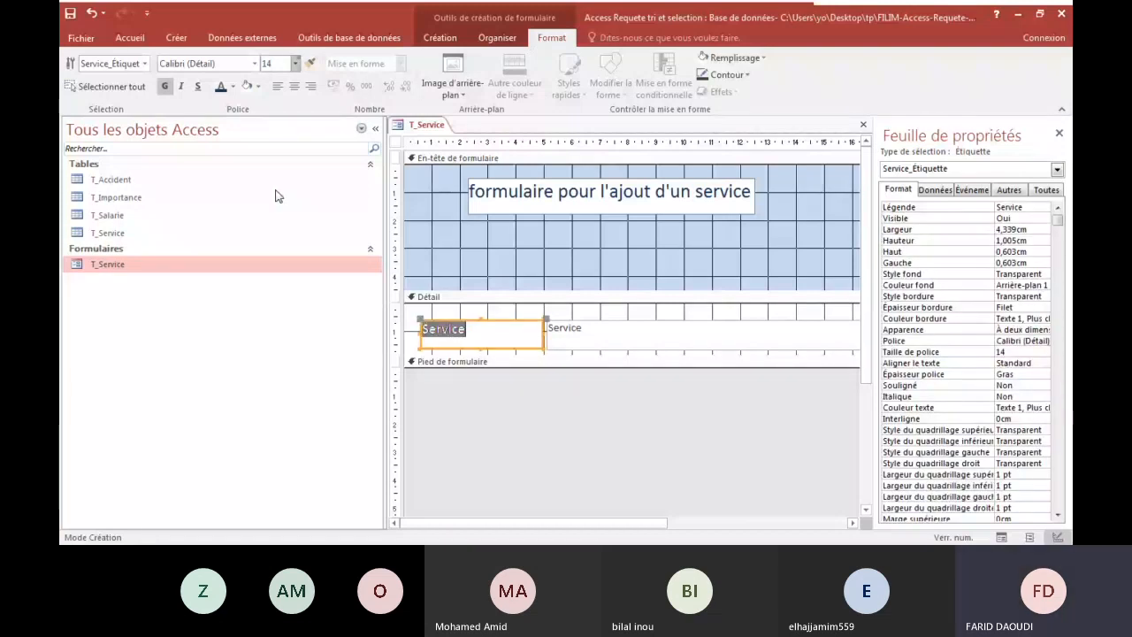
click(624, 342)
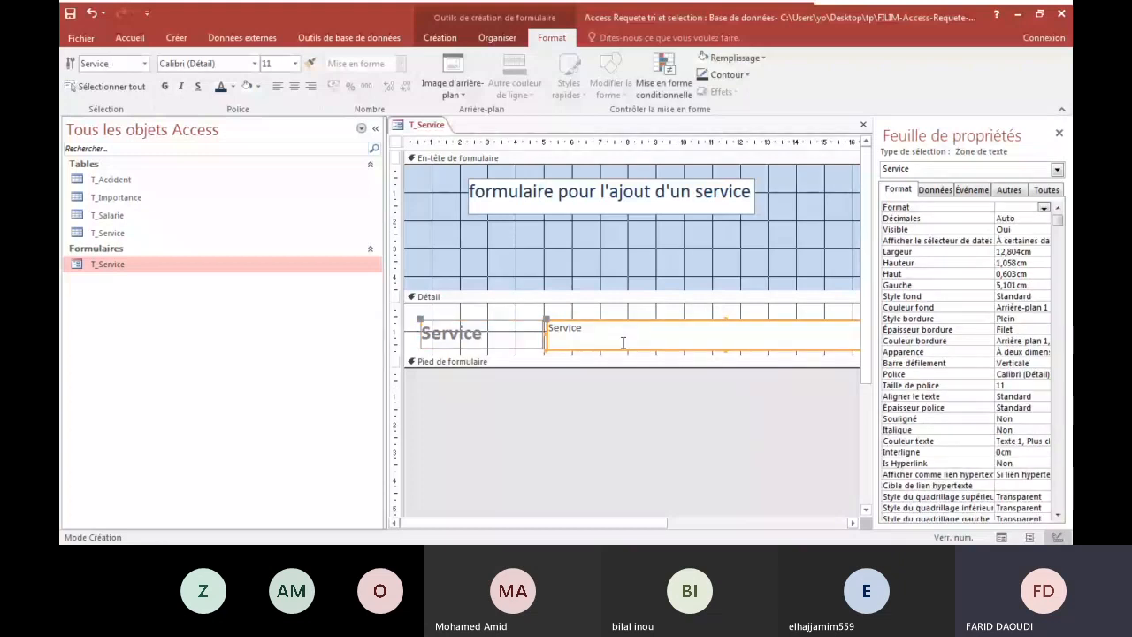
Set the Entrée de données property of the whole form (Formulaire) to Oui.
click(932, 192)
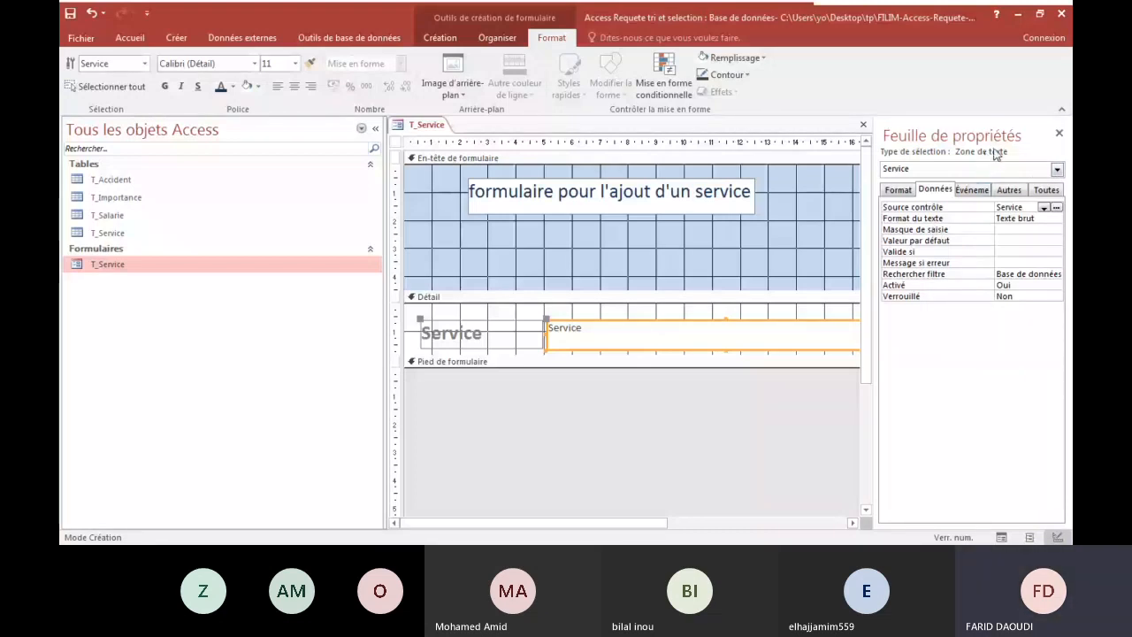
click(1057, 171)
click(956, 181)
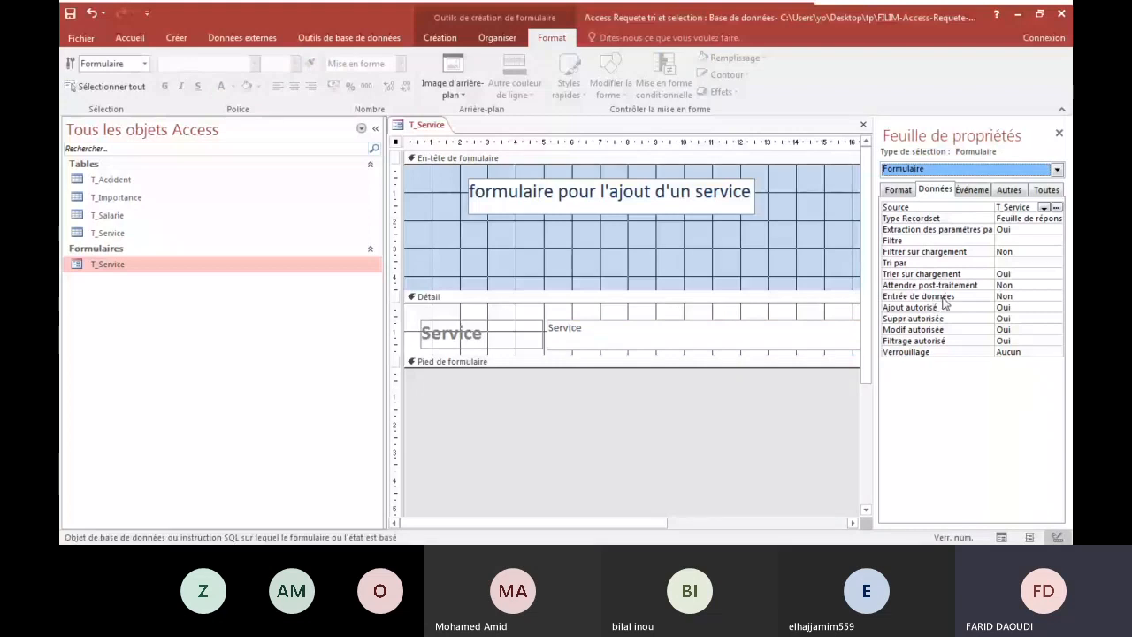
click(994, 297)
click(1057, 297)
click(1005, 306)
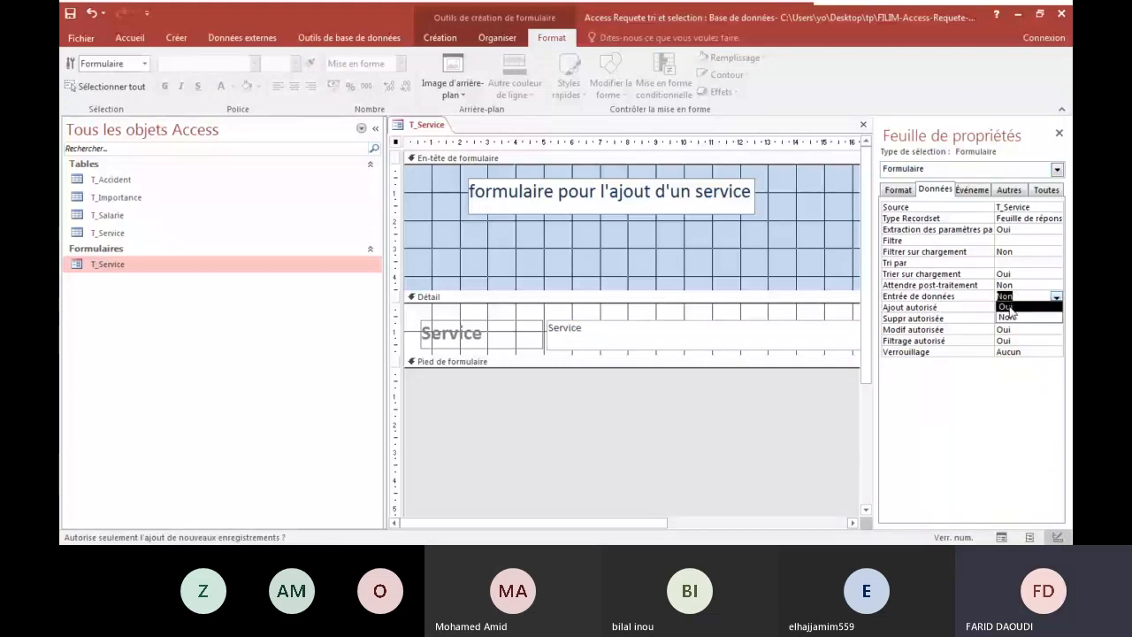
click(830, 338)
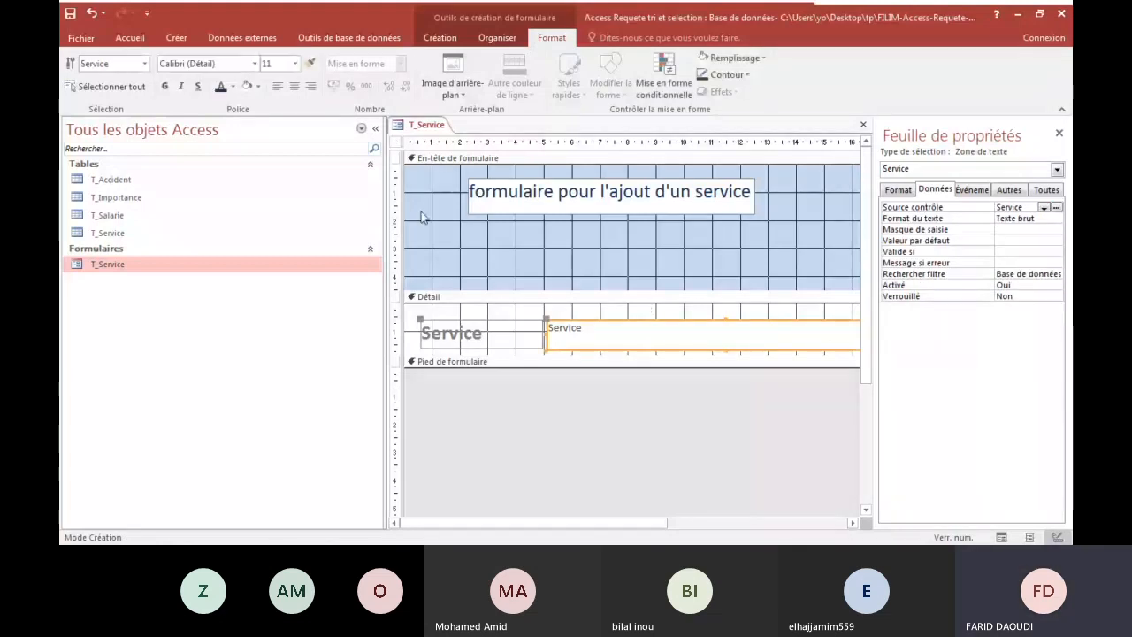
Display the T_Service form in Form view to check the data-entry setting and label, and return to Design view.
click(81, 38)
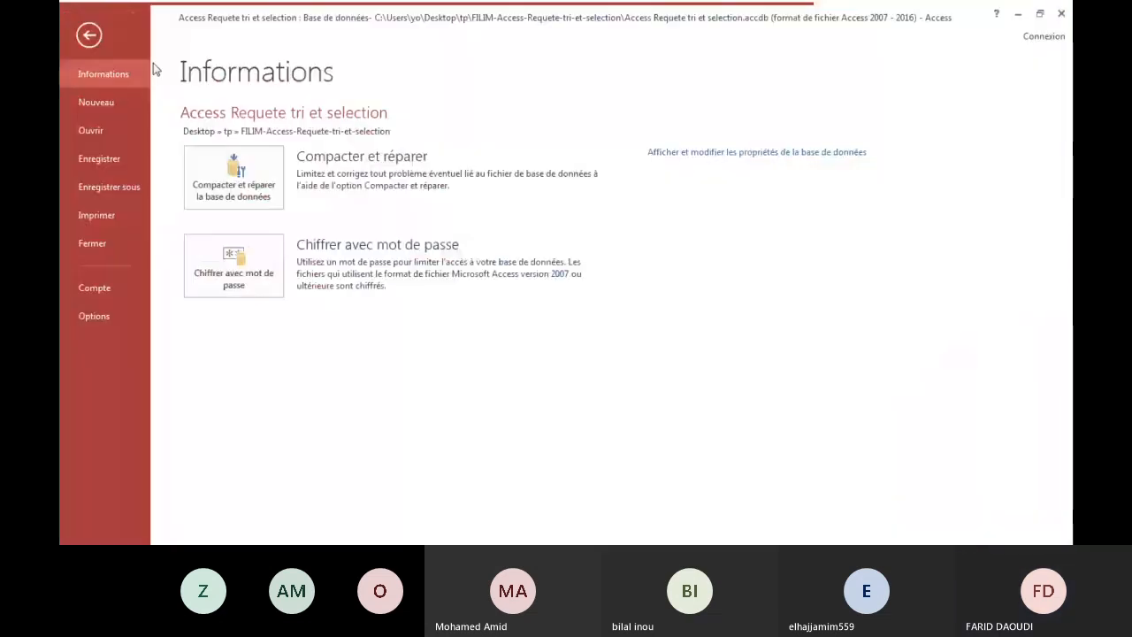
click(88, 34)
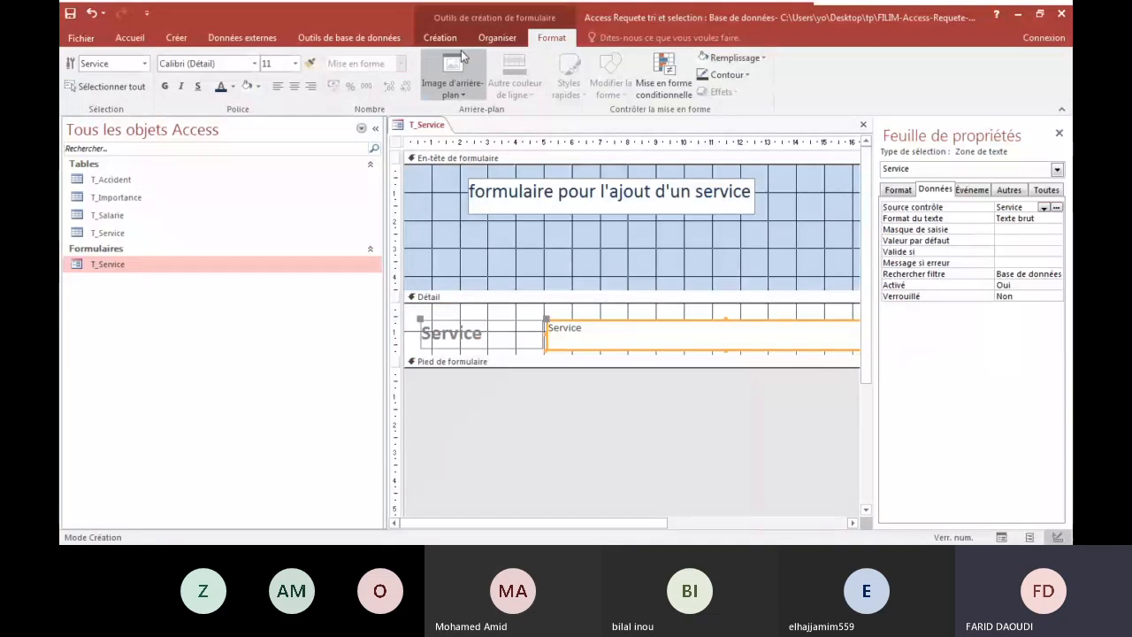
click(439, 38)
click(89, 81)
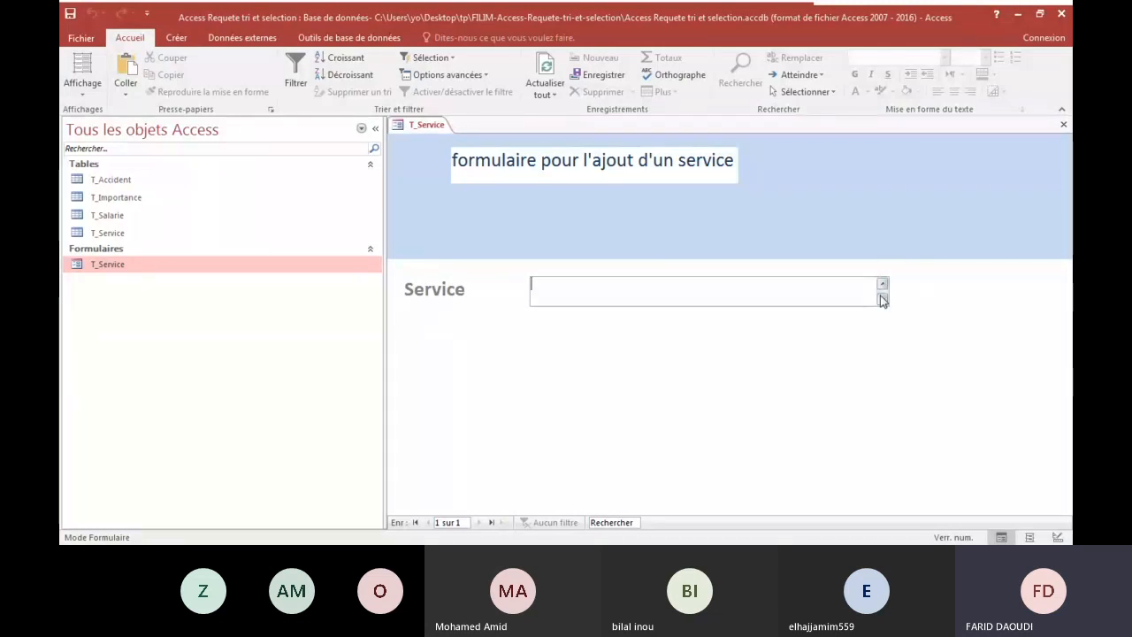
click(82, 88)
click(108, 186)
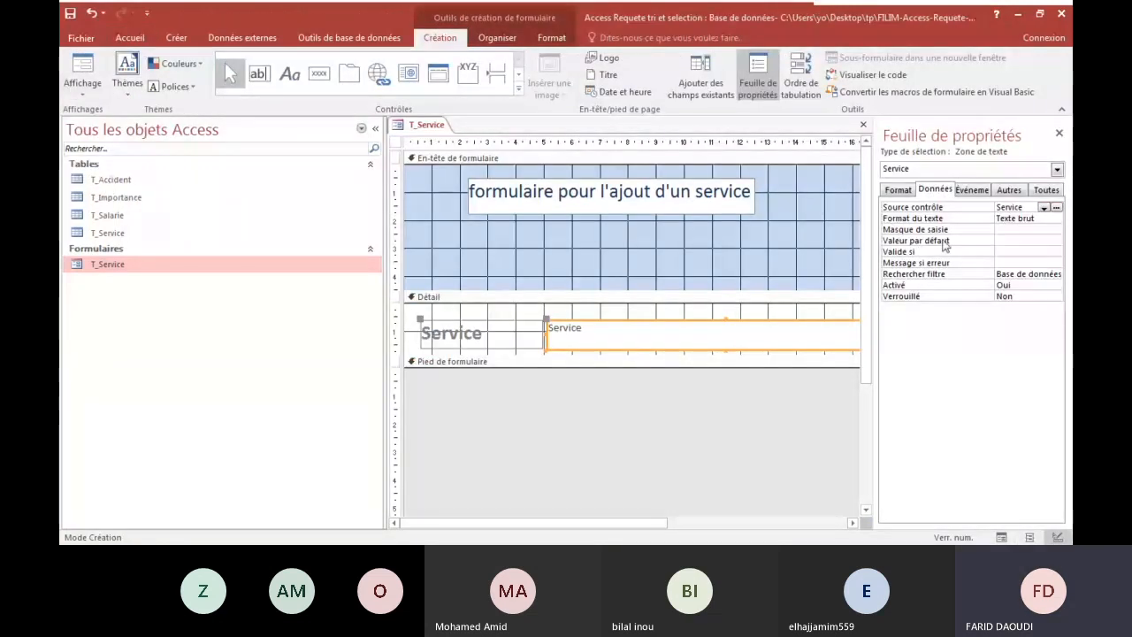
Set the Service text box's Barre défilement property to Aucune and check the field in Form view.
click(898, 189)
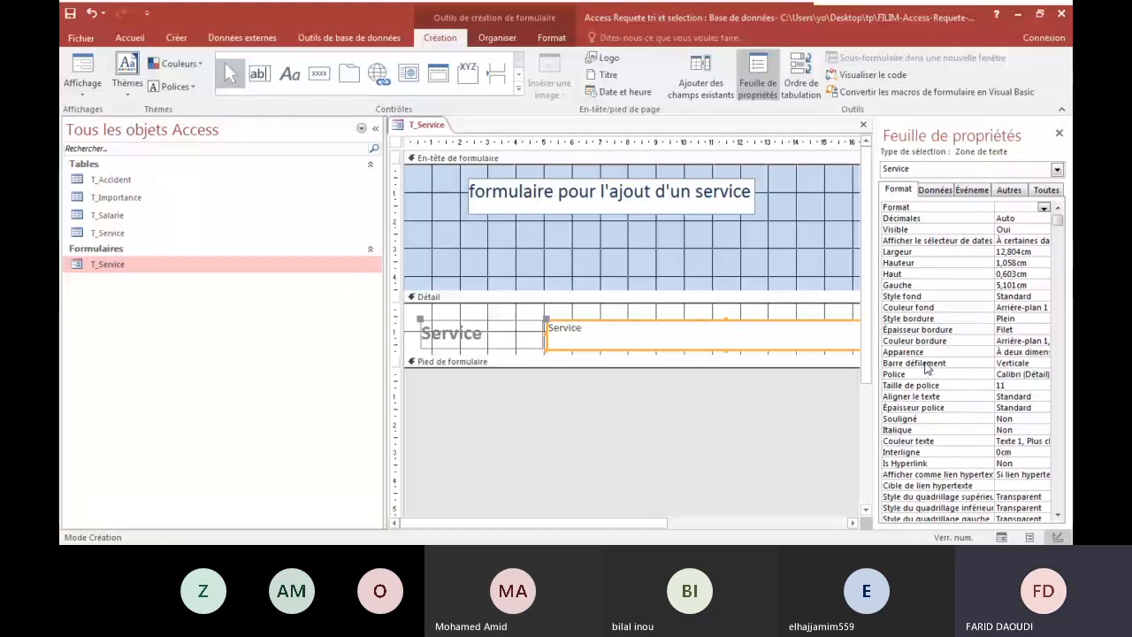
click(1039, 364)
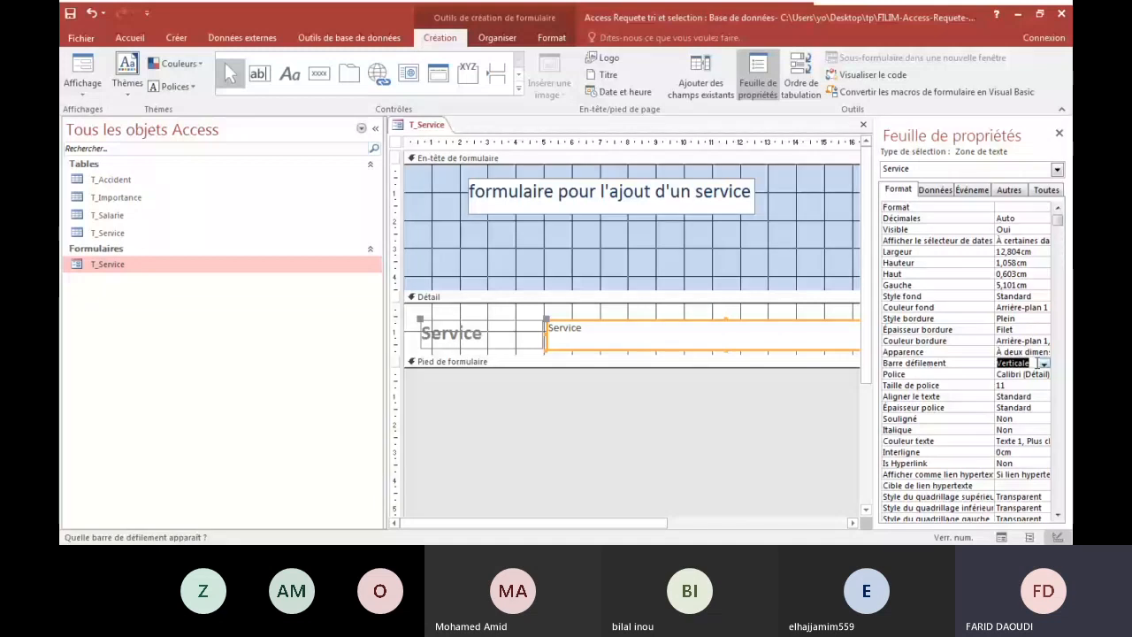
click(1045, 365)
click(1022, 375)
key(F5)
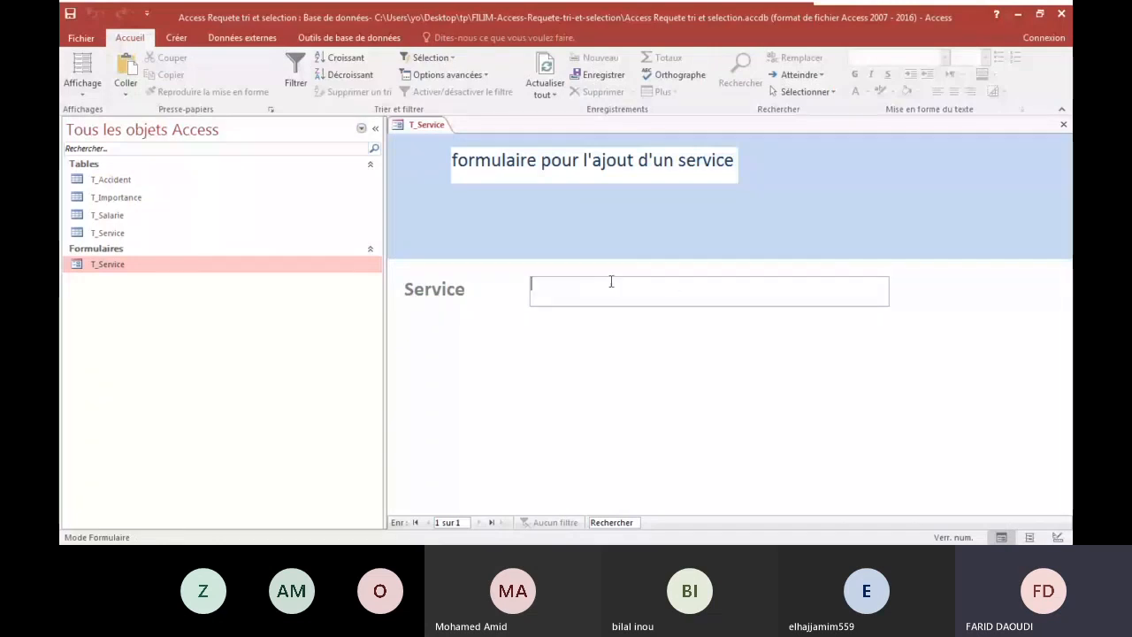
Return the form to Design view and expand the Pied de formulaire section to a height of about 1.7 cm.
click(82, 88)
click(101, 181)
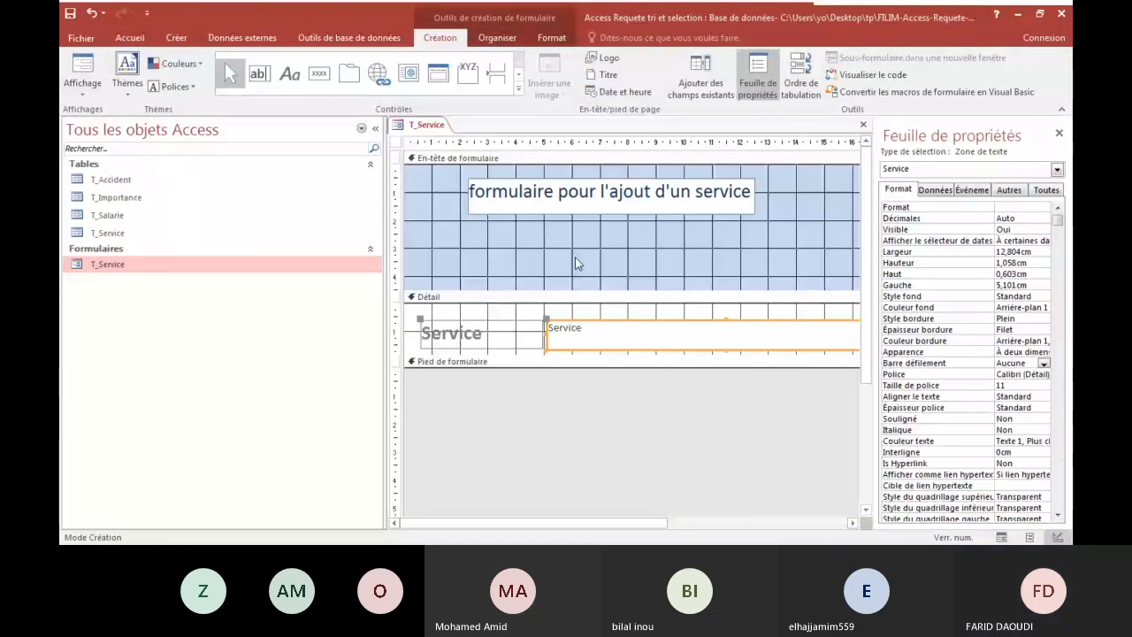
drag(791, 368, 738, 415)
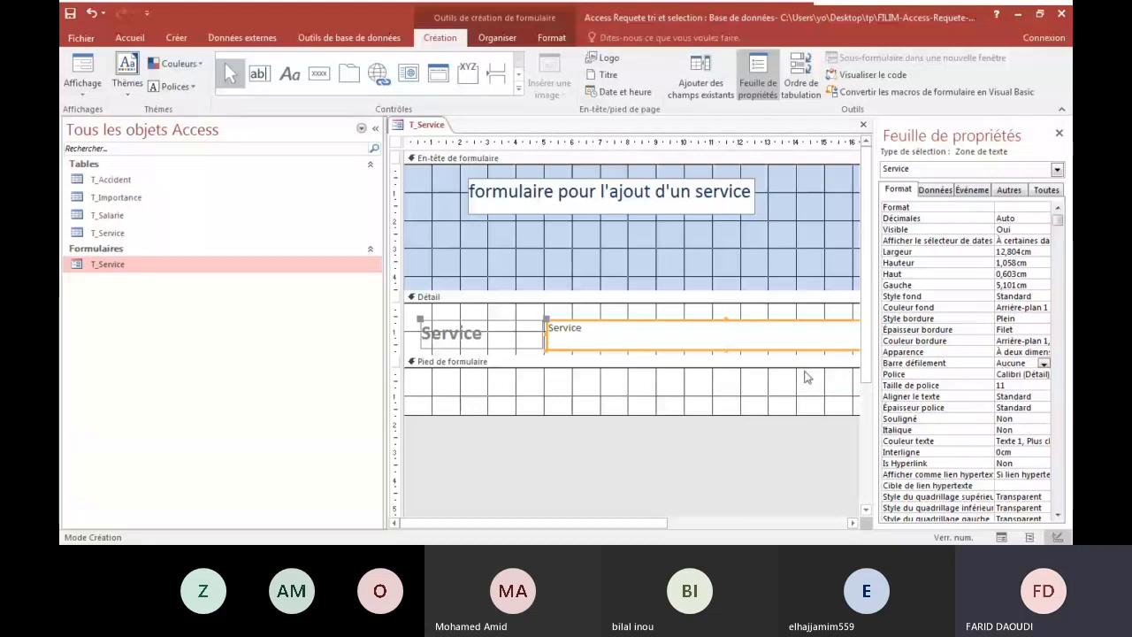
Narrow the Service text box in the Détail section to a width of about 7.3 cm.
drag(648, 524, 752, 527)
drag(791, 338, 637, 335)
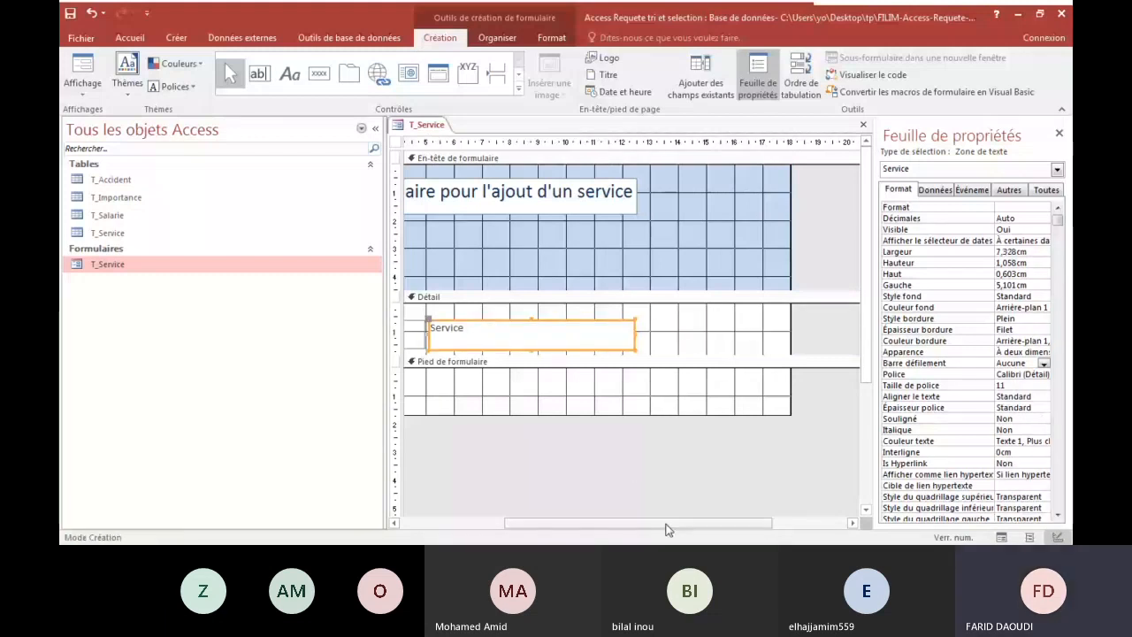
drag(666, 525, 577, 524)
Select the Pied de formulaire section, check the T_Service form in Form view and return to Design view.
click(615, 363)
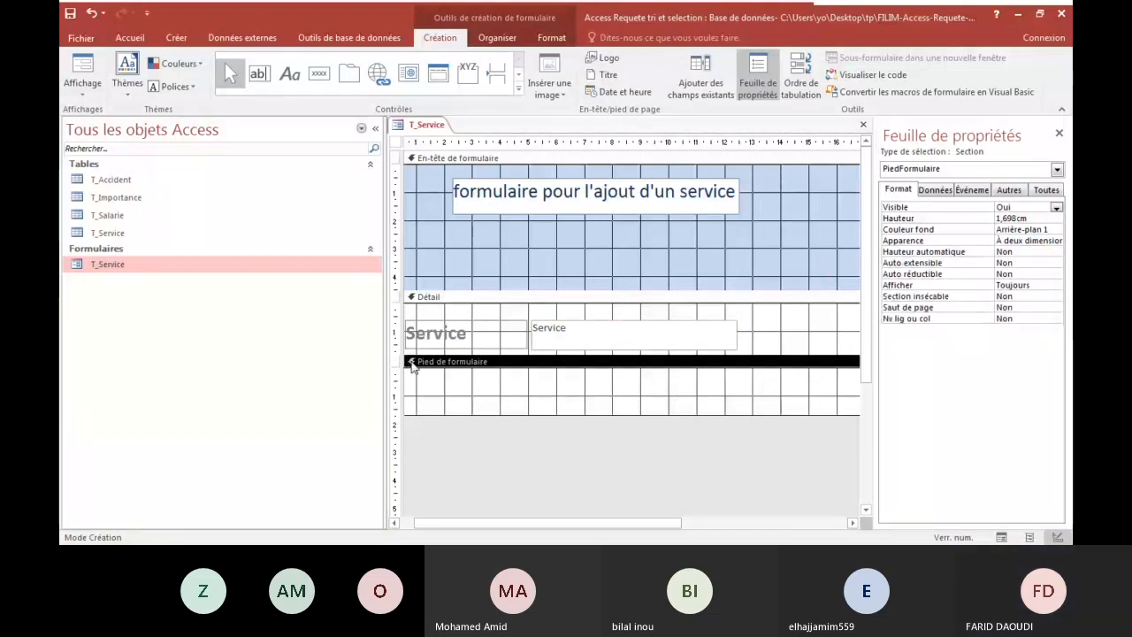
click(529, 363)
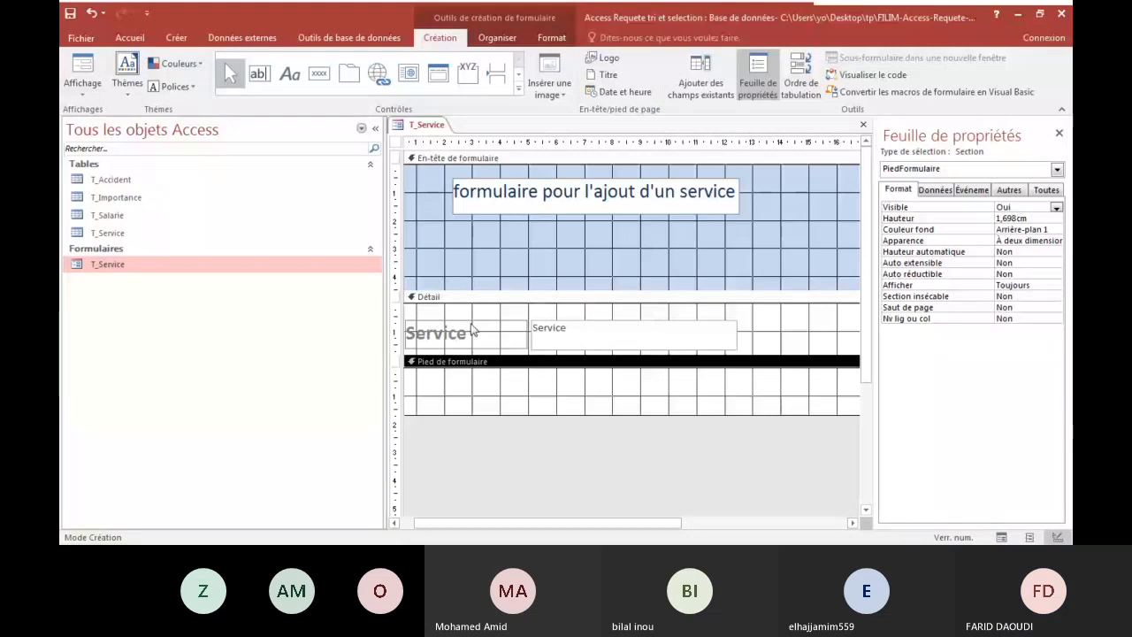
click(650, 401)
click(88, 85)
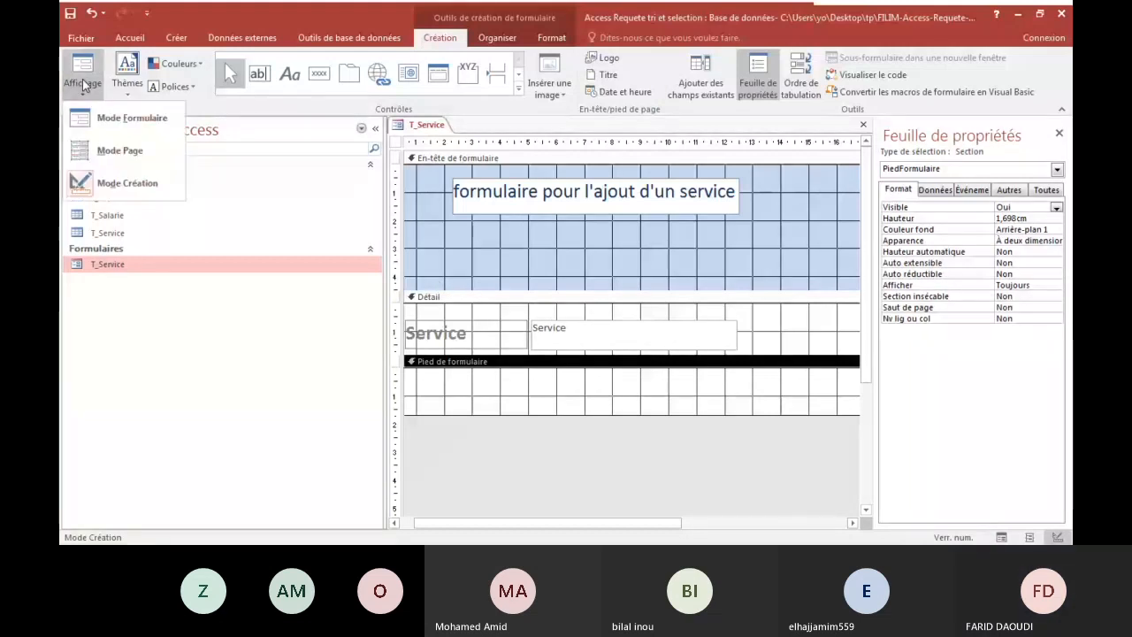
click(97, 182)
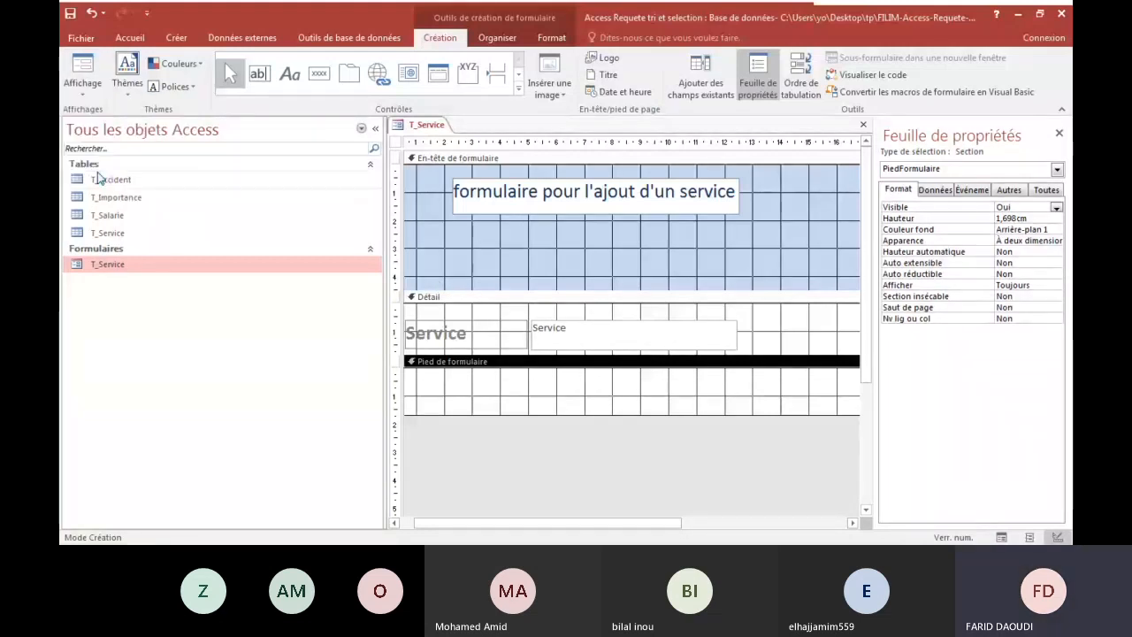
click(83, 71)
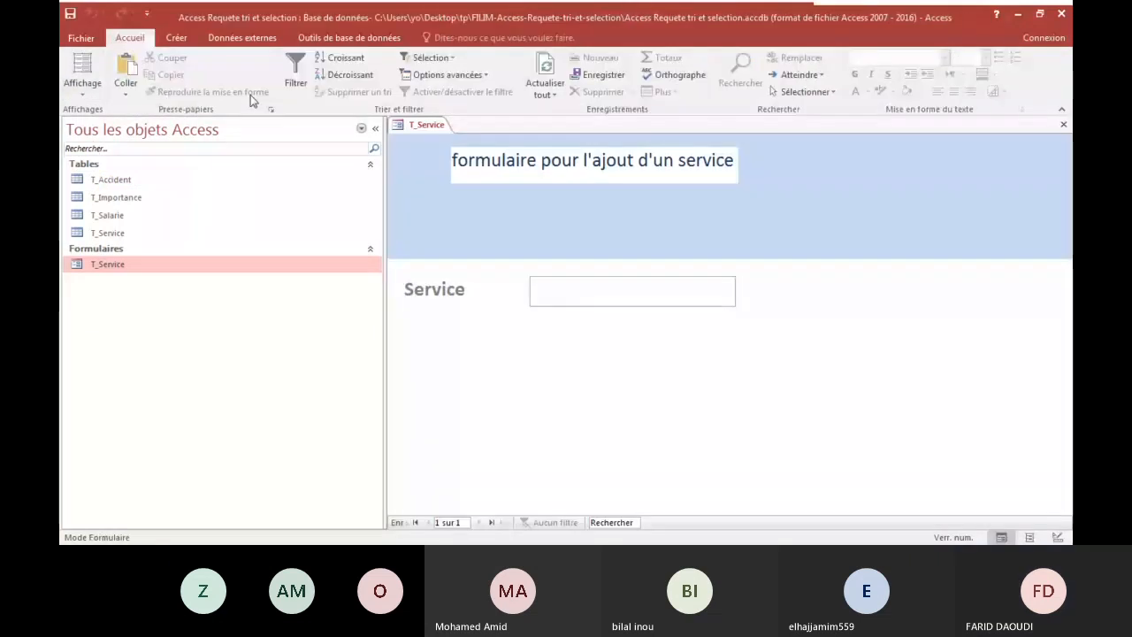
click(82, 84)
click(97, 181)
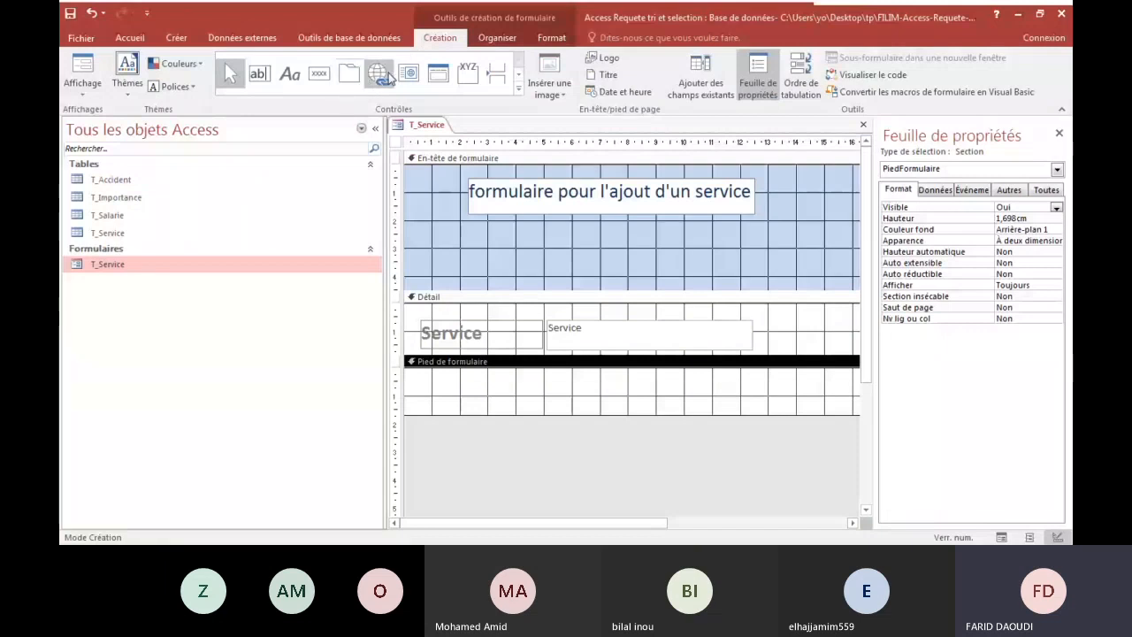
Add a command button about 2.6 cm wide to the Pied de formulaire section with the Opérations sur formulaire action Fermer un formulaire.
click(318, 74)
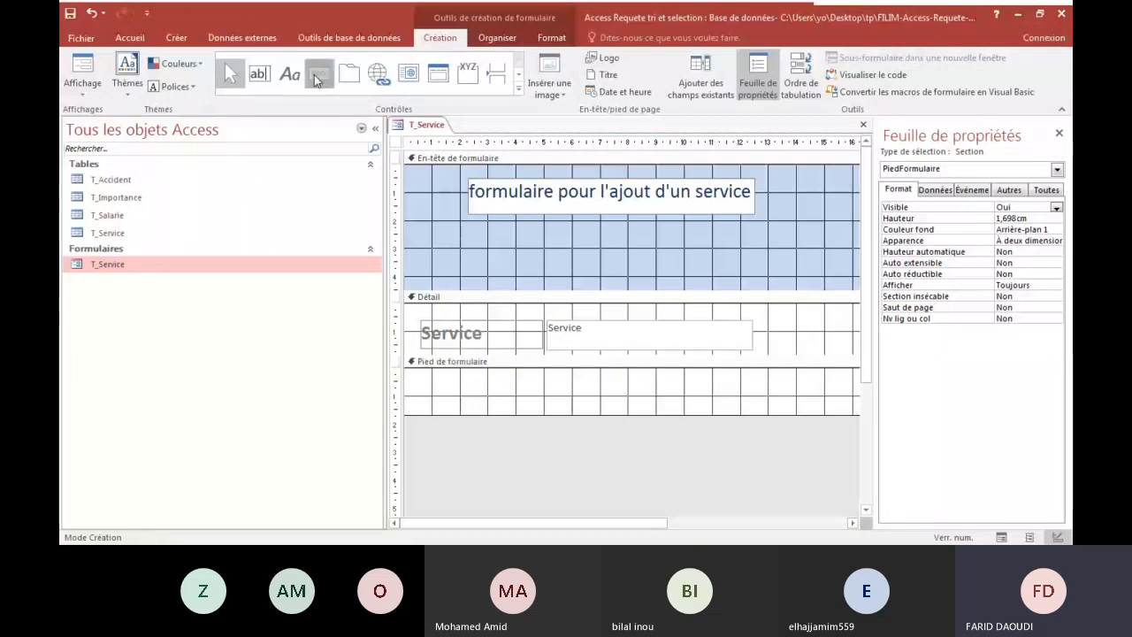
drag(675, 380, 751, 405)
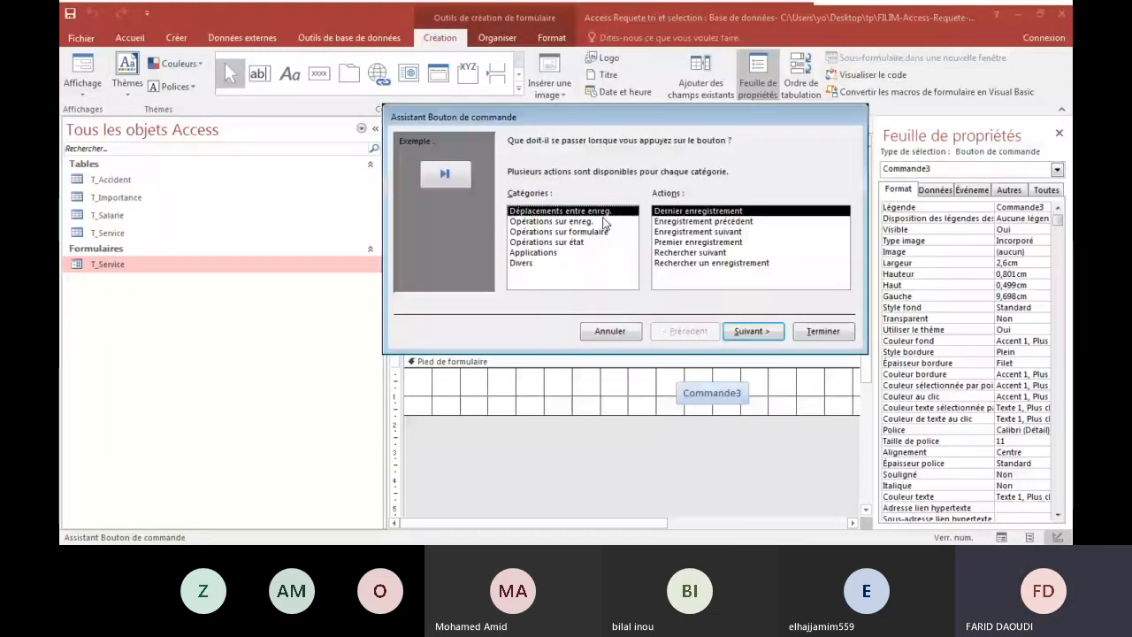
click(558, 232)
click(694, 232)
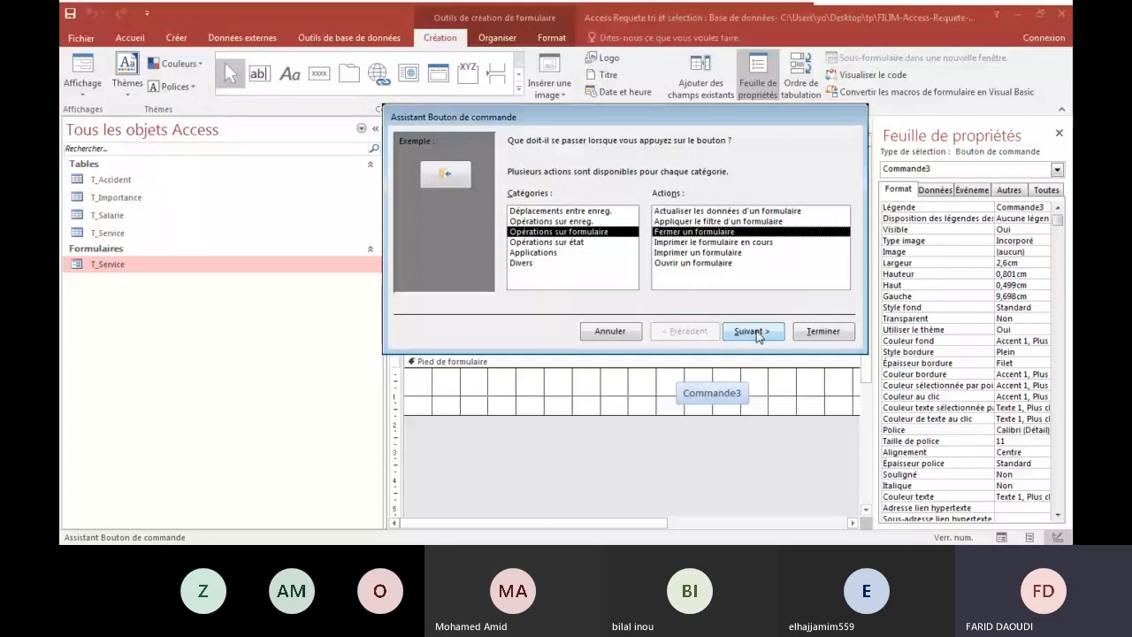
click(758, 334)
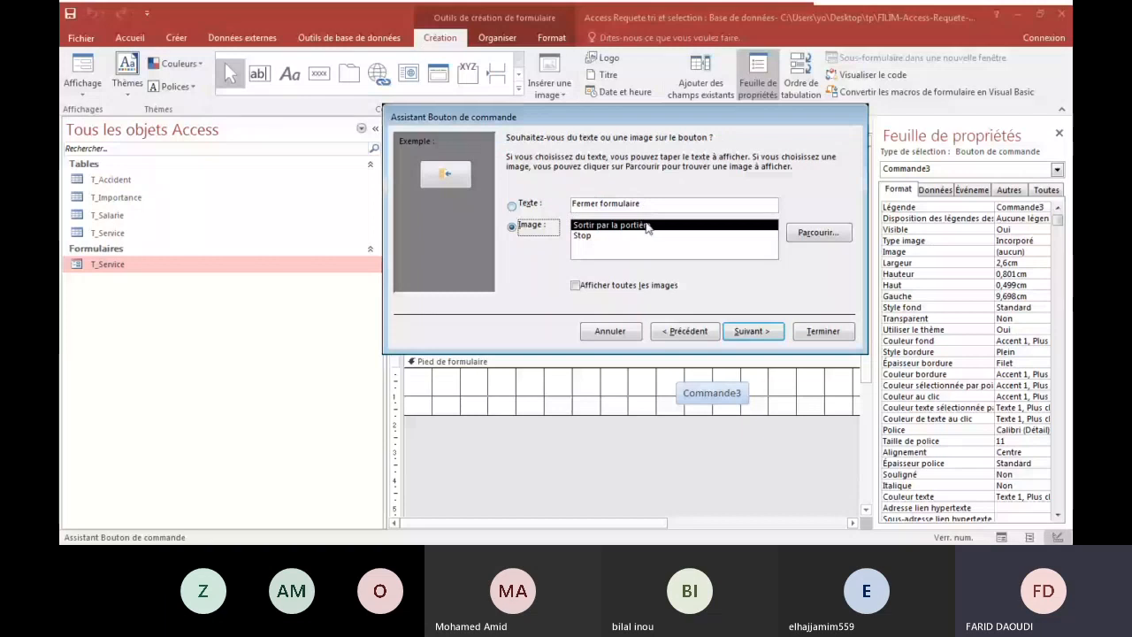
Make the button show text instead of an image, with the caption "Valide et Fermer formulaire".
click(644, 234)
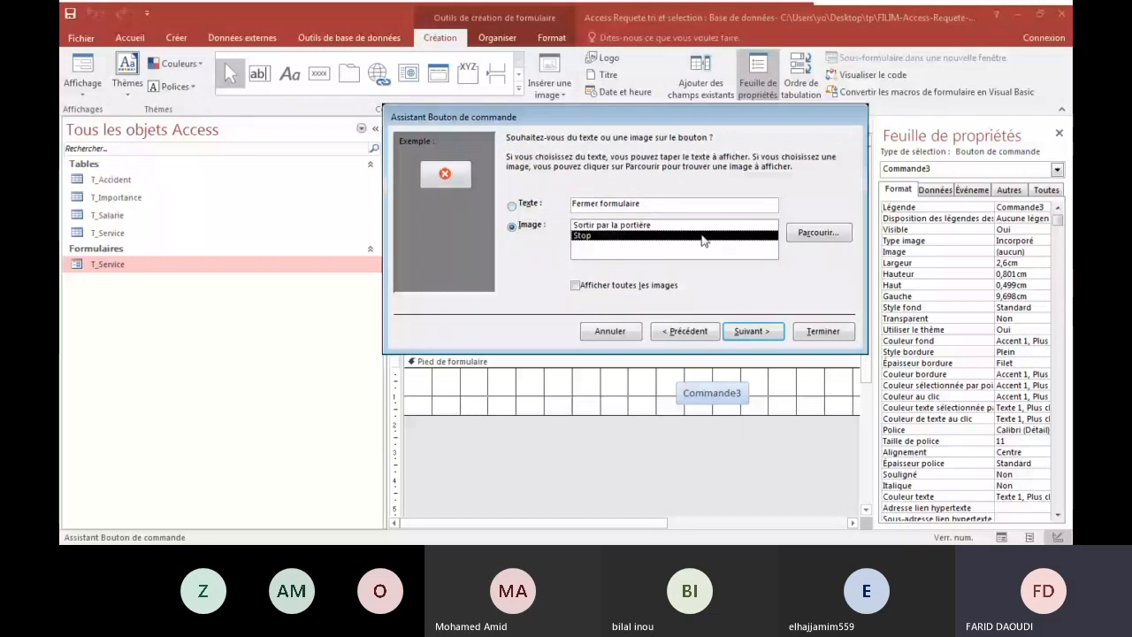
click(511, 205)
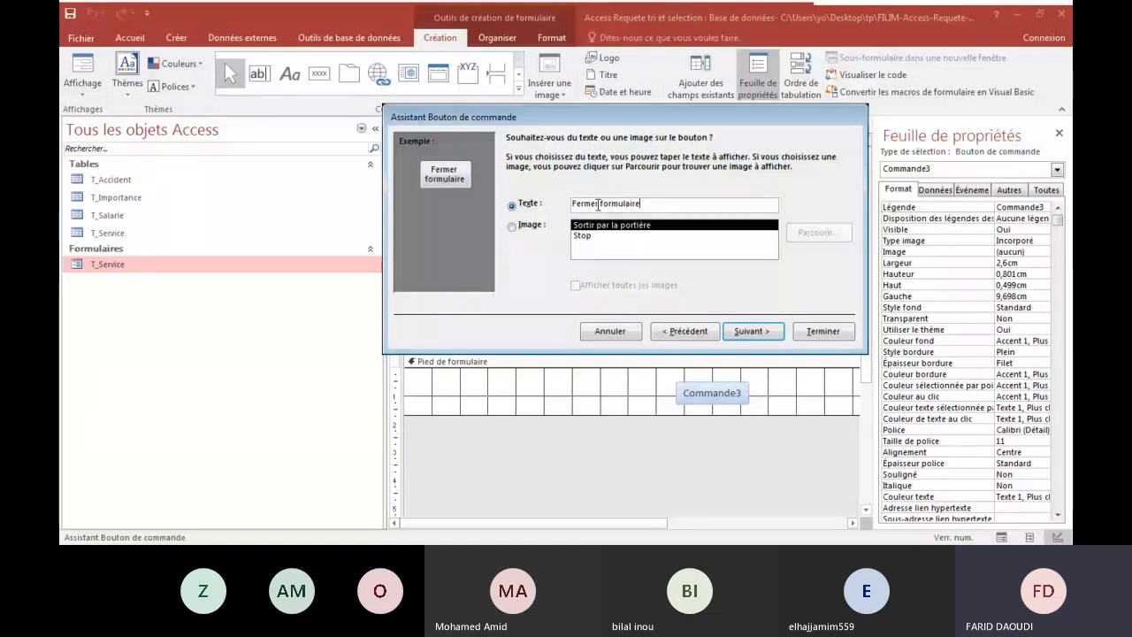
drag(598, 204, 558, 205)
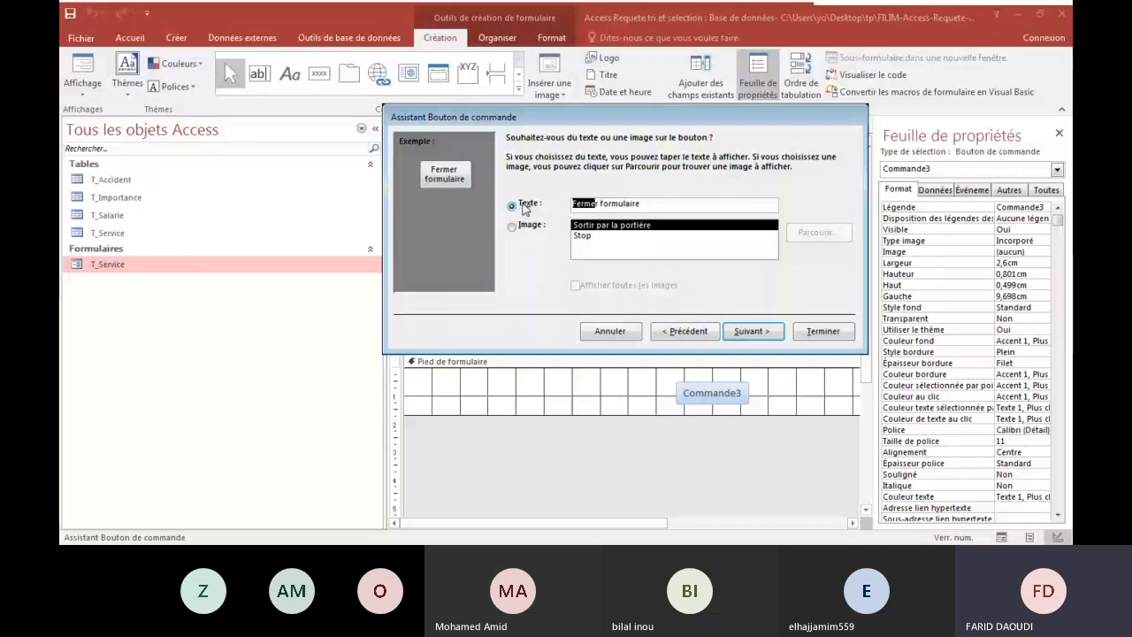
click(600, 210)
text(Valide etr)
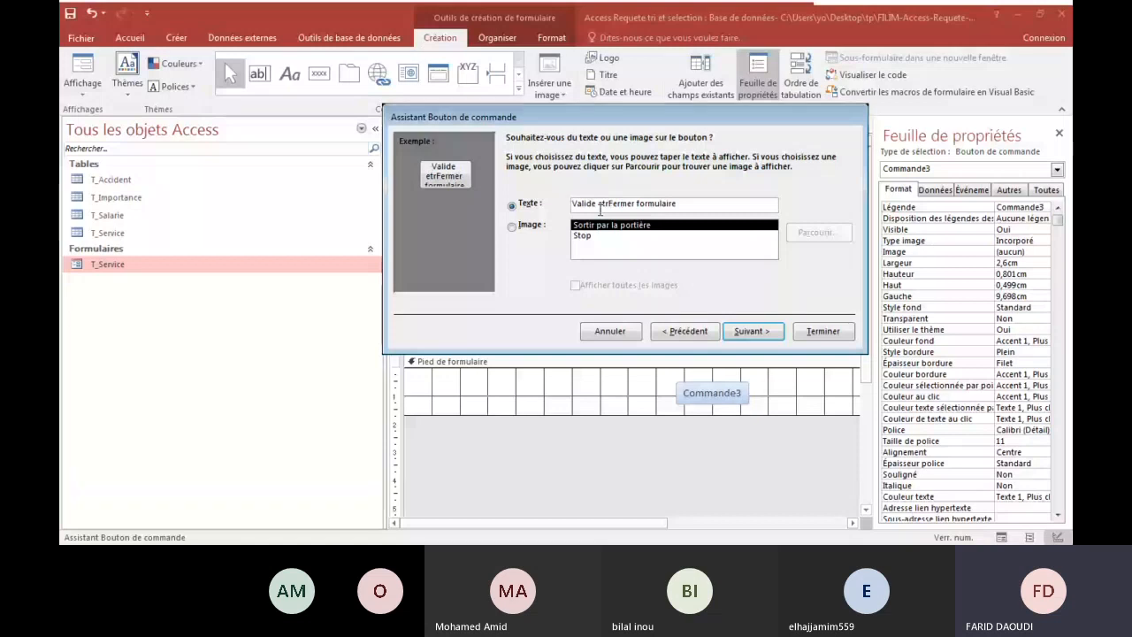
key(BackSpace)
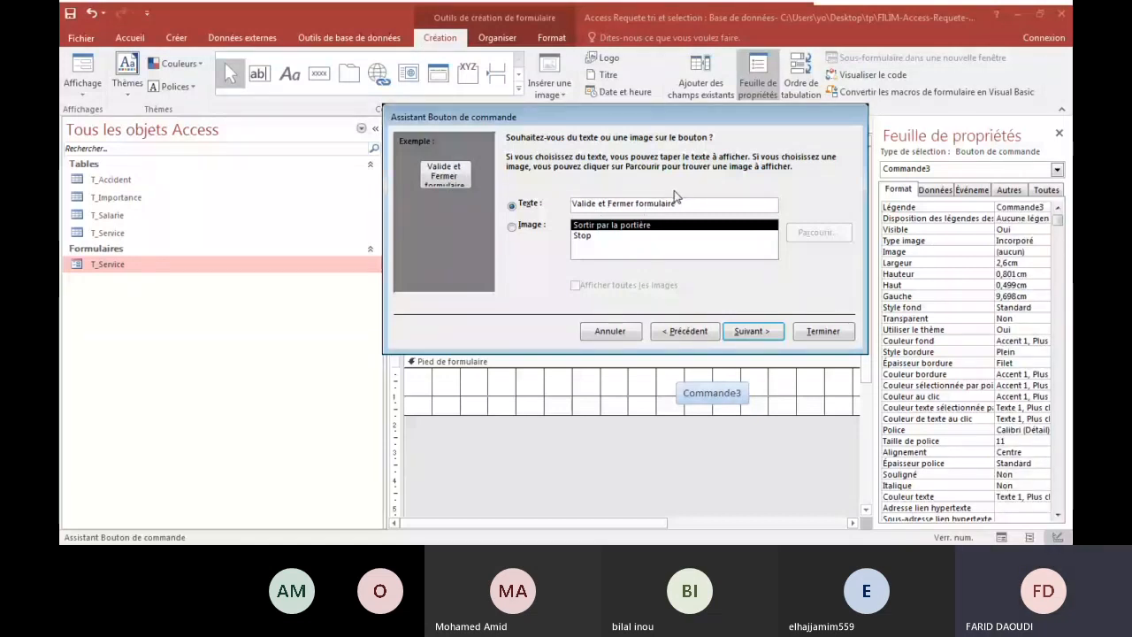
click(747, 333)
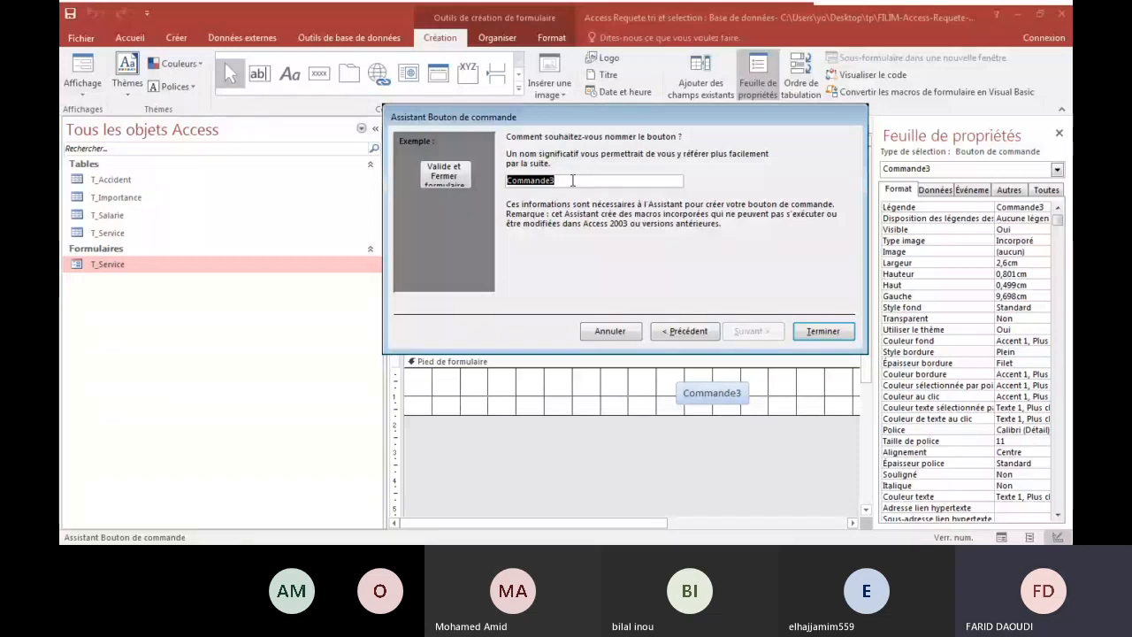
Name the button "Commande validation", finish the wizard and align the button under the end of the Service text box.
click(572, 180)
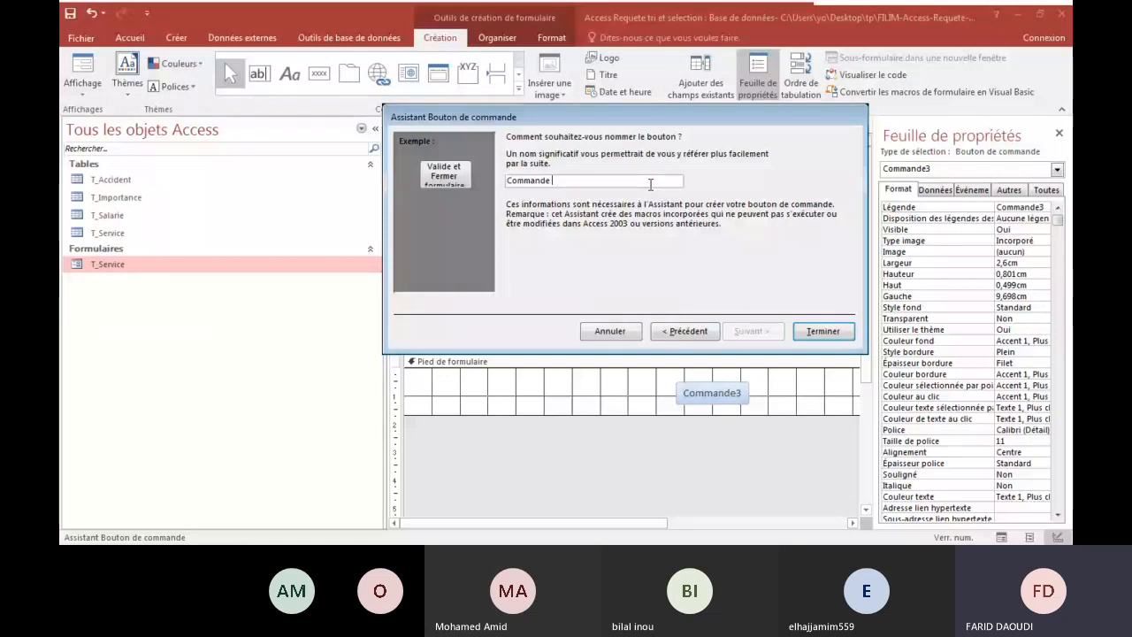
text(validation)
click(812, 335)
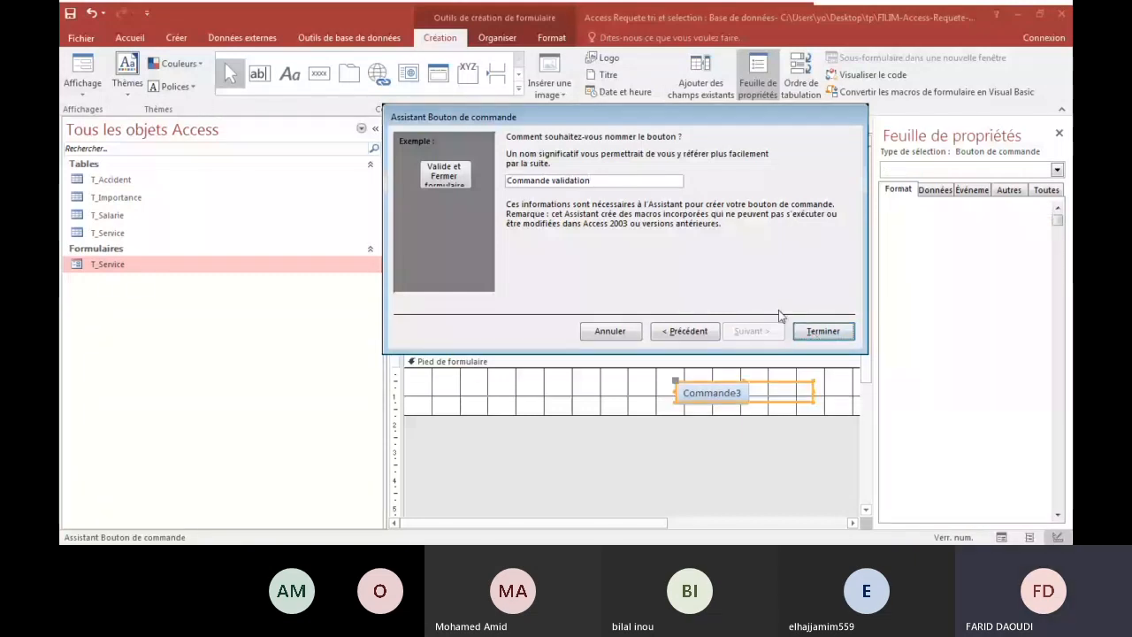
drag(674, 391, 653, 375)
Display the form in Form view to check the footer button, and return to Design view.
click(82, 92)
click(124, 118)
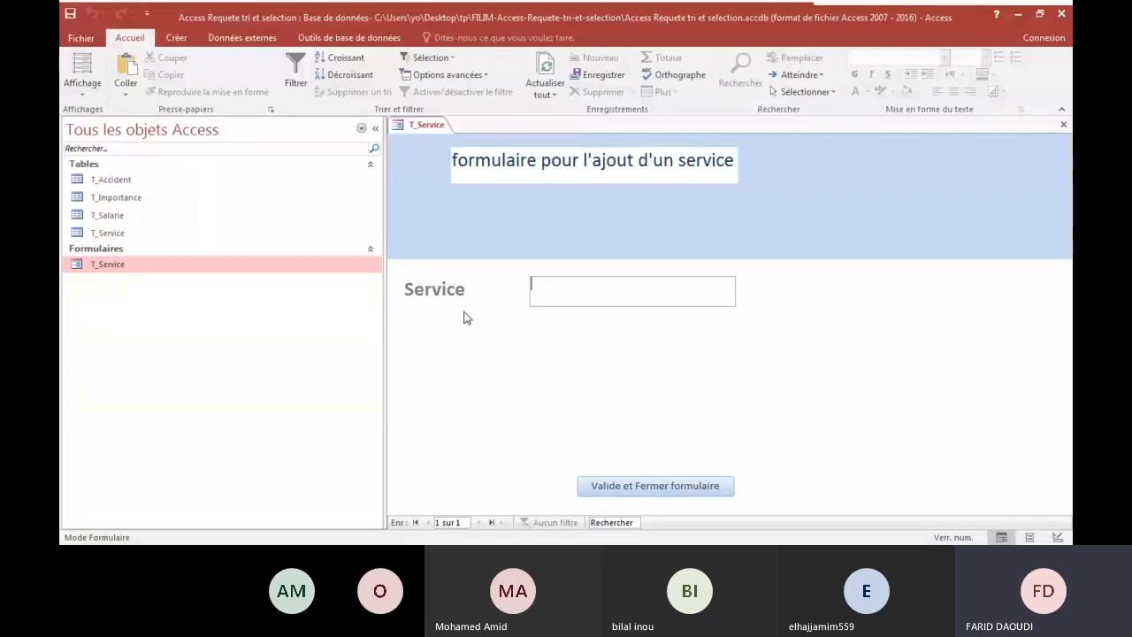
click(73, 95)
click(298, 152)
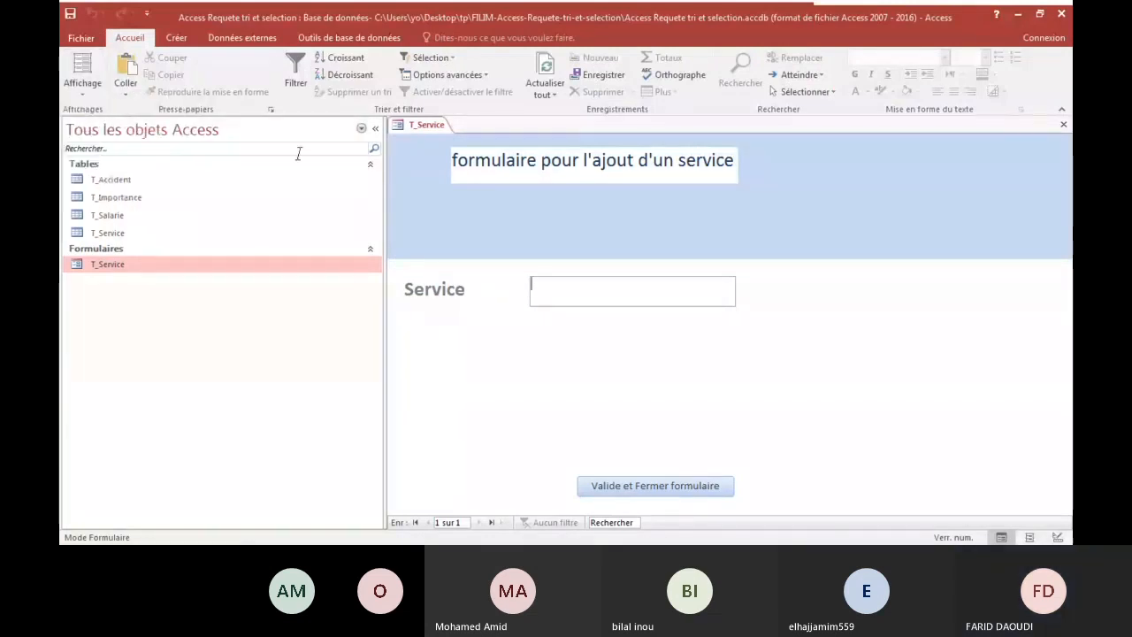
click(82, 93)
click(99, 180)
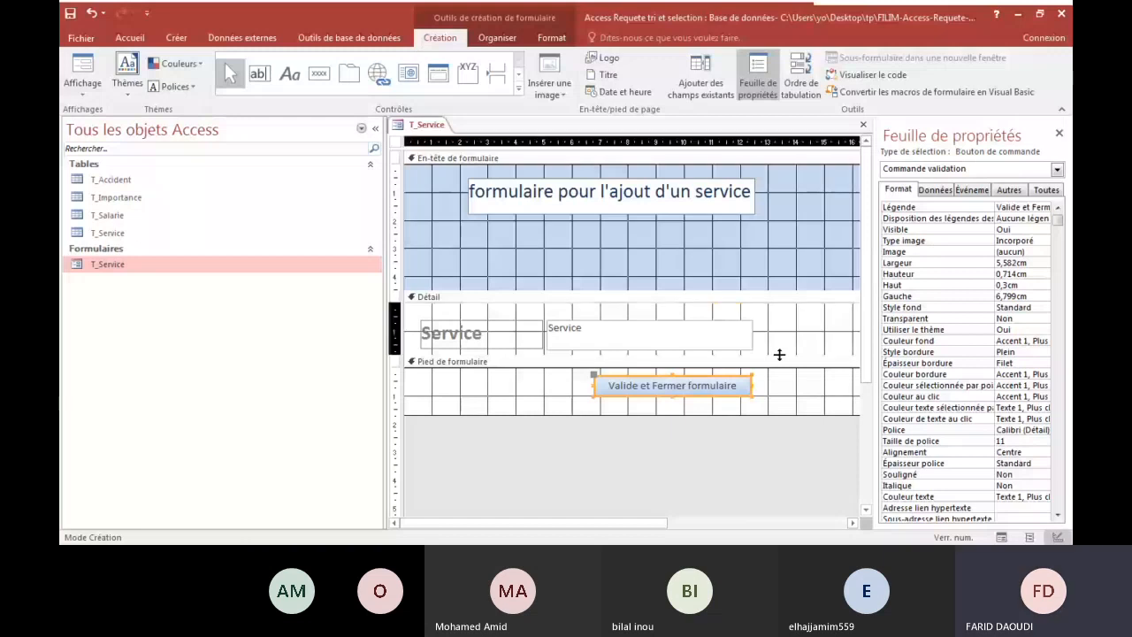
Expand the Détail section to a height of about 5.2 cm.
drag(779, 354, 751, 449)
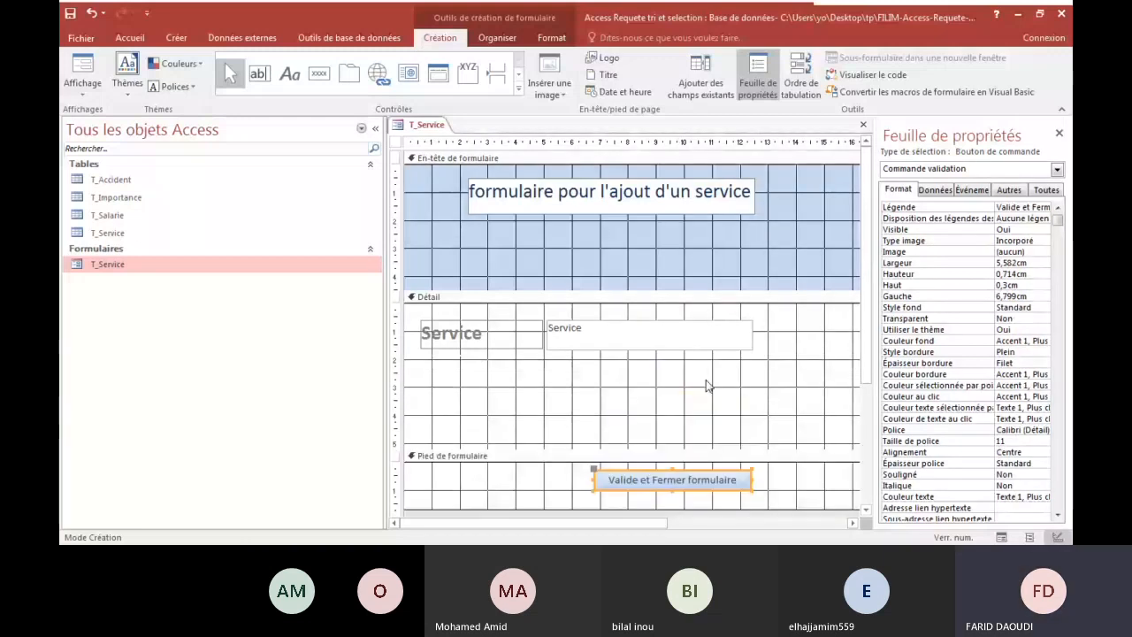
click(705, 474)
drag(705, 416, 708, 469)
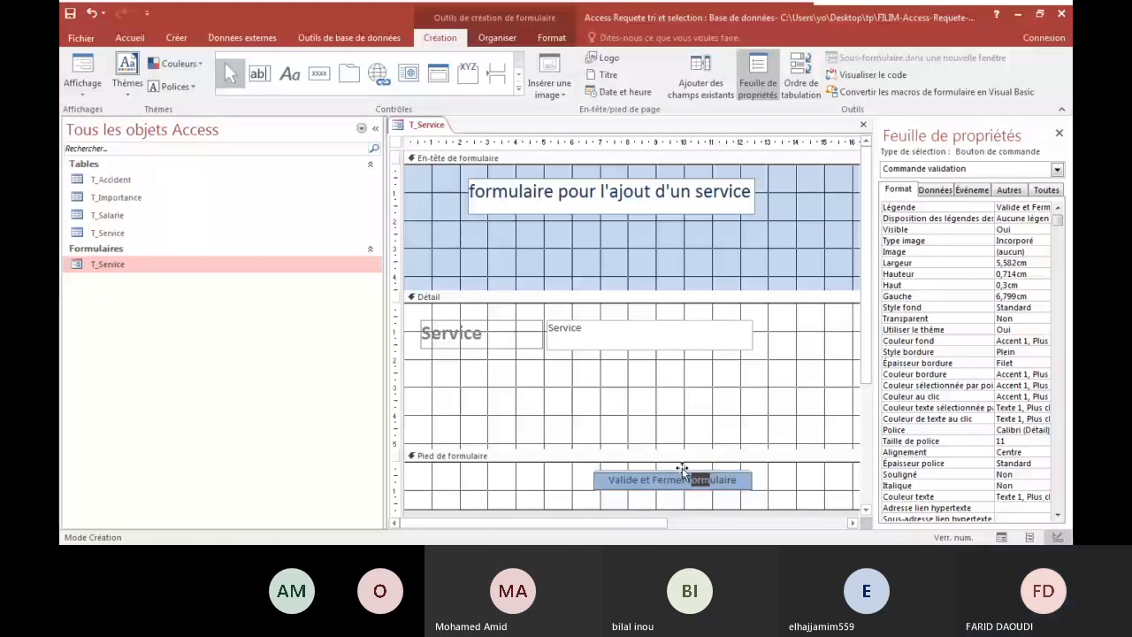
click(606, 487)
key(Escape)
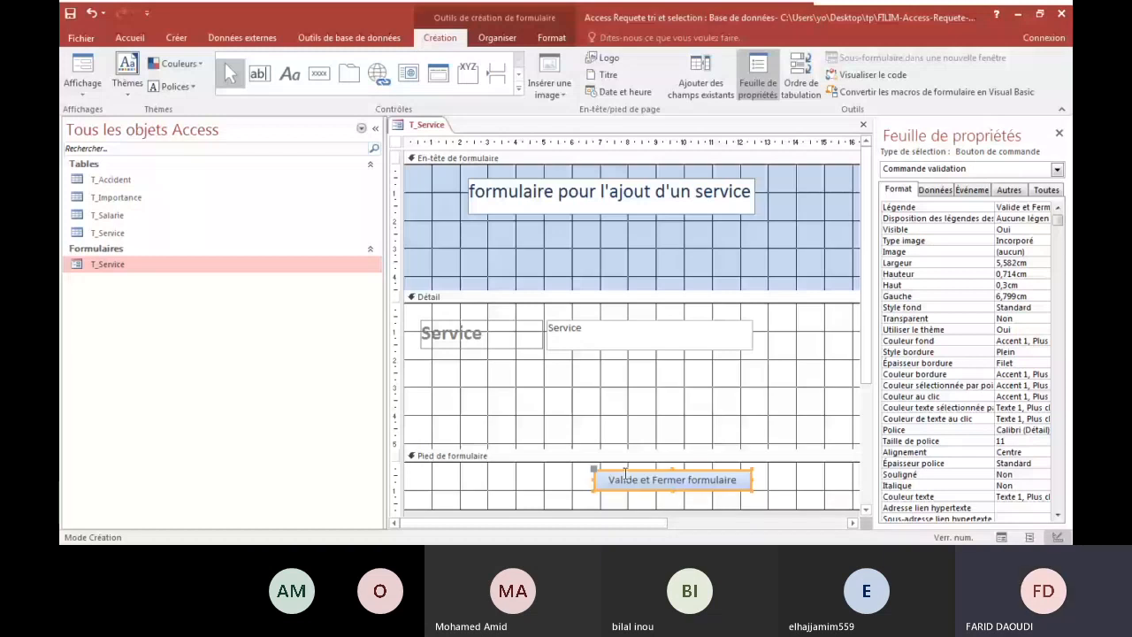
Cut the Valide et Fermer formulaire button from the footer, paste it into the Détail section and place it below the Service text box.
click(602, 472)
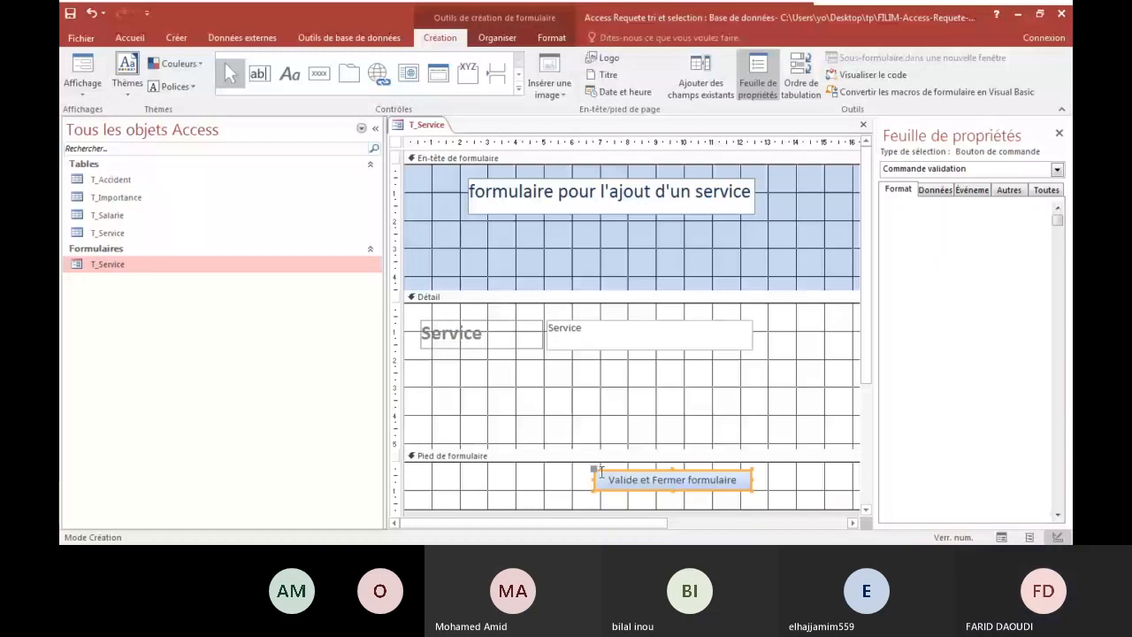
right_click(601, 473)
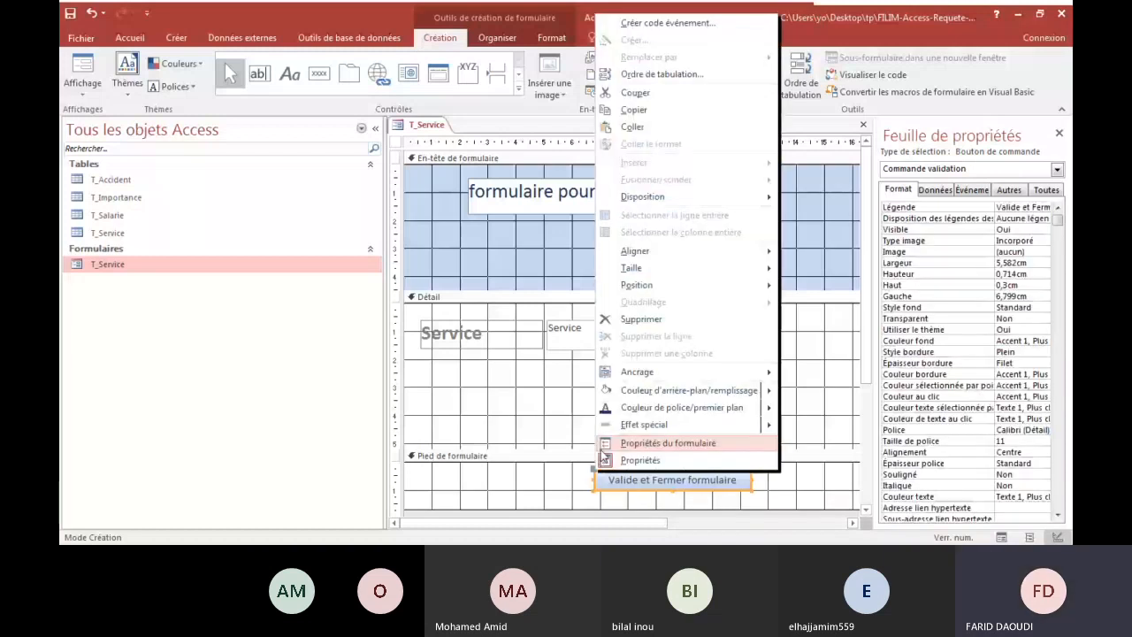
click(657, 384)
right_click(658, 384)
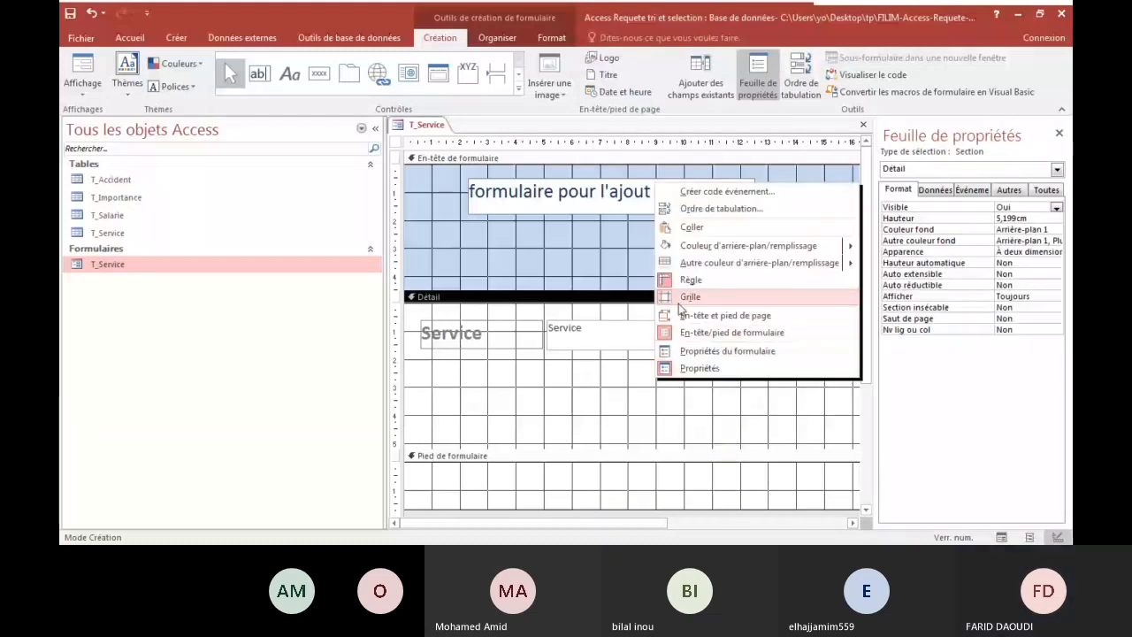
click(686, 208)
key(Escape)
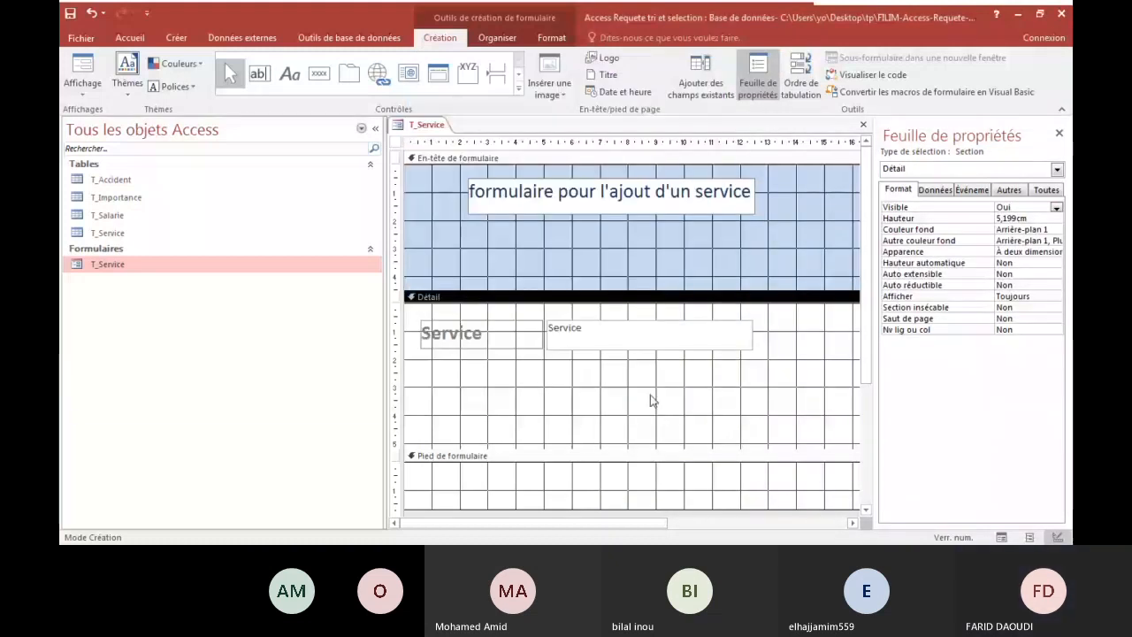
key(ctrl+v)
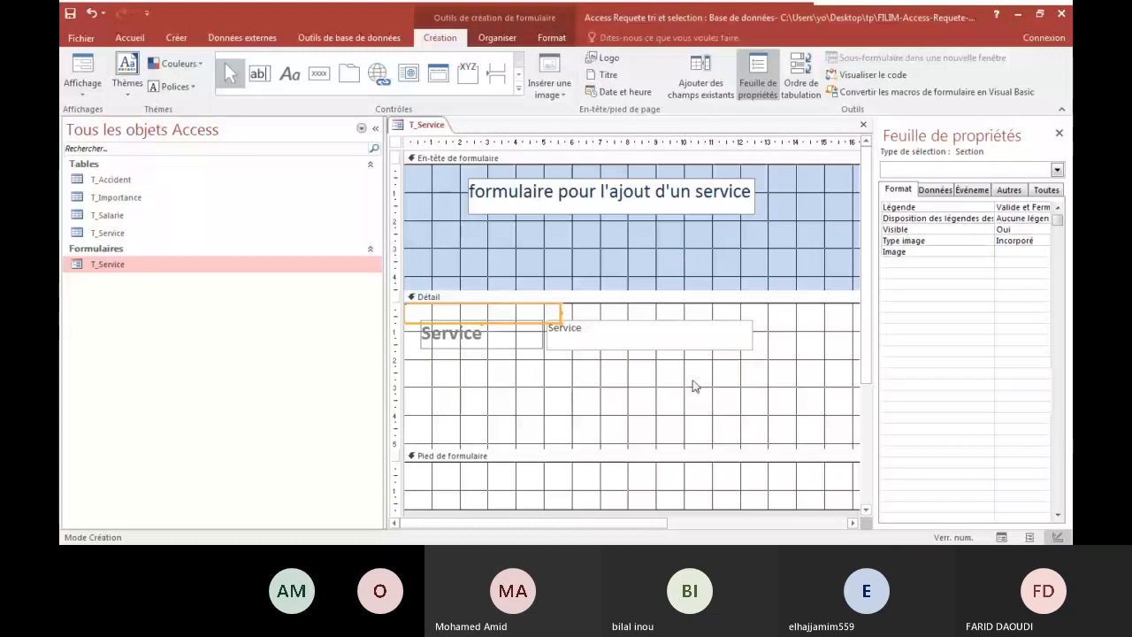
drag(520, 308, 715, 382)
Check the button's new placement in Form view and close the T_Service form.
click(82, 86)
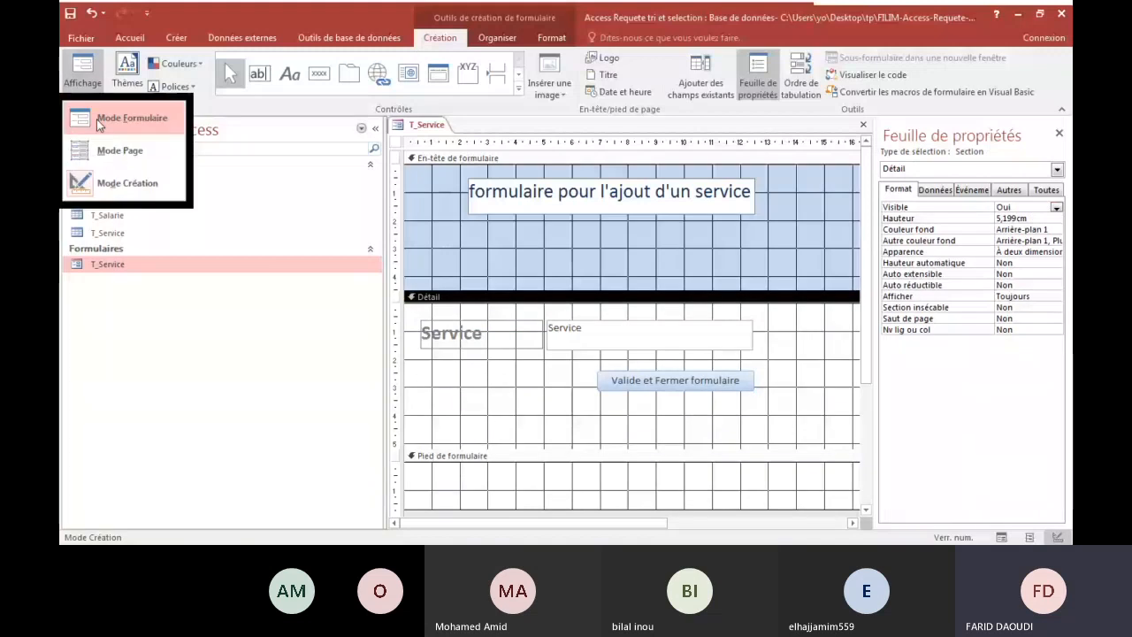
click(97, 119)
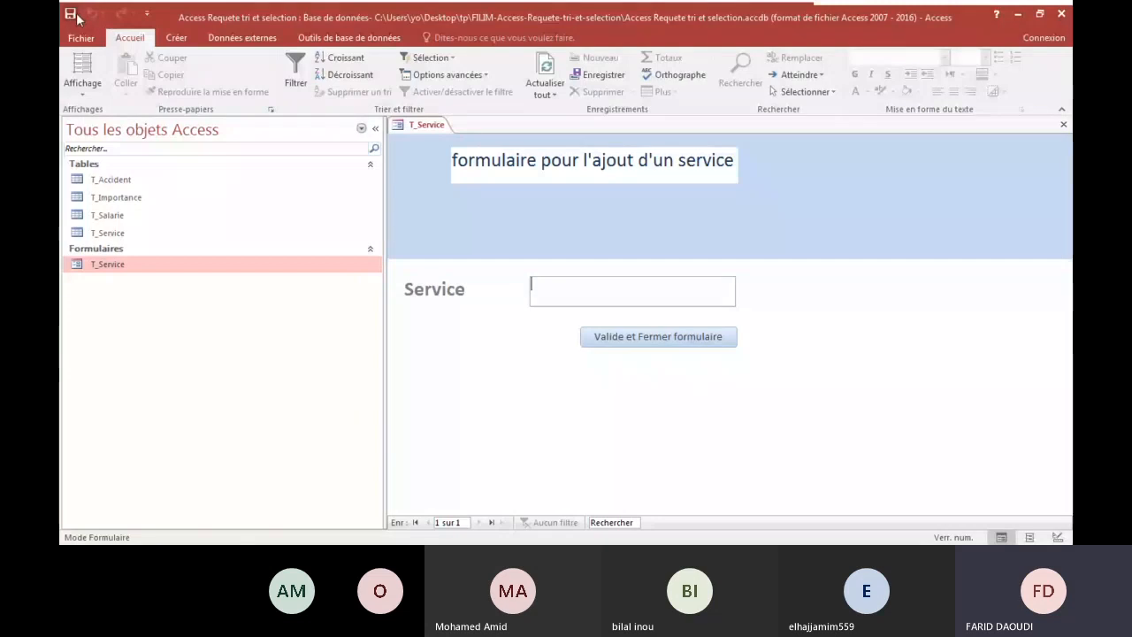
right_click(433, 130)
click(453, 154)
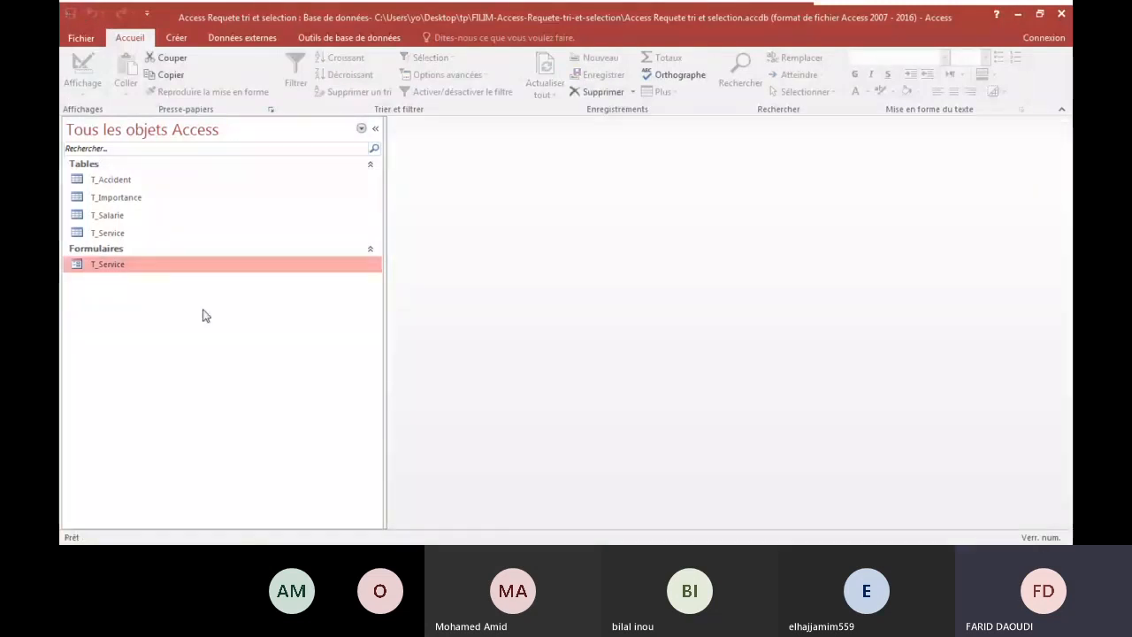
Open the T_Service table in Datasheet view to examine its existing services.
click(107, 233)
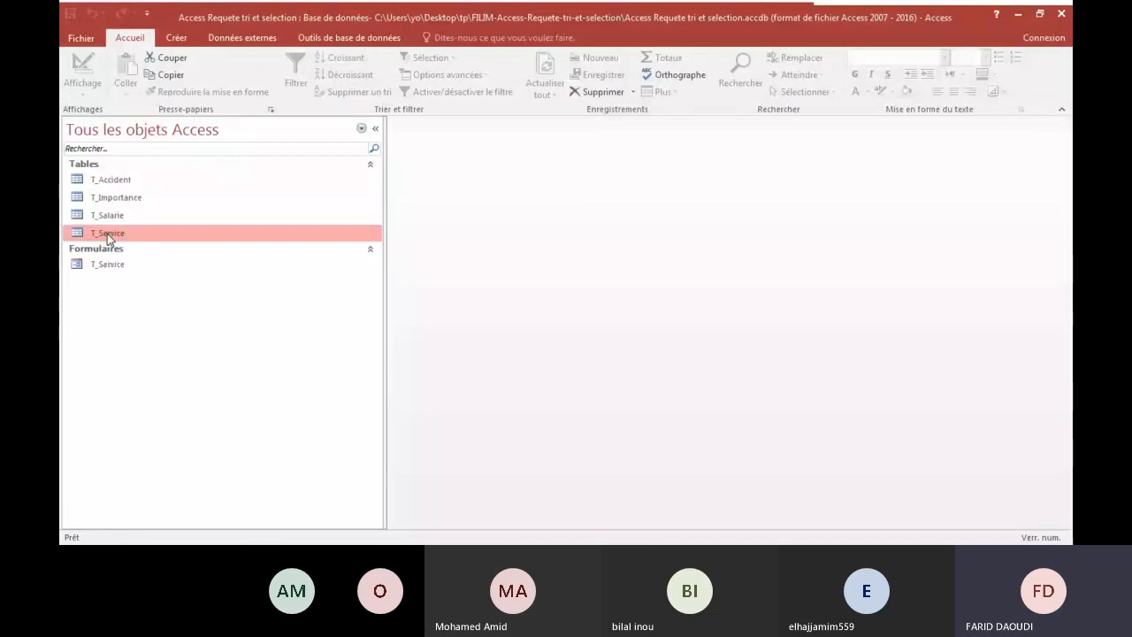
double_click(107, 233)
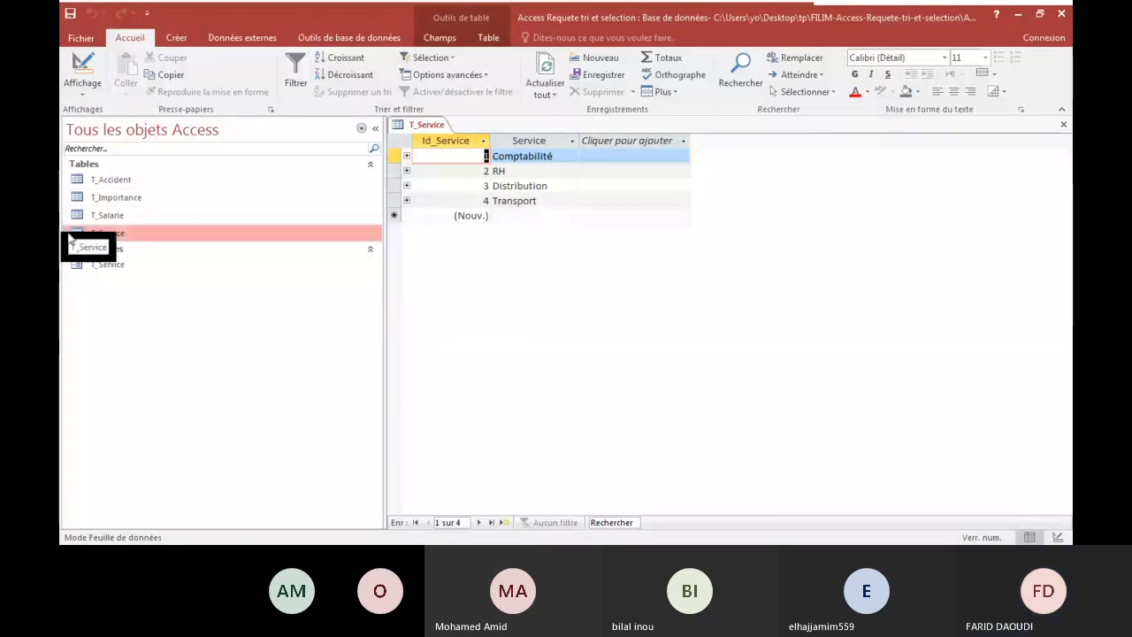
Close the T_Service table, enter "administration" as a new service in the T_Service form, and validate and close the form.
right_click(428, 127)
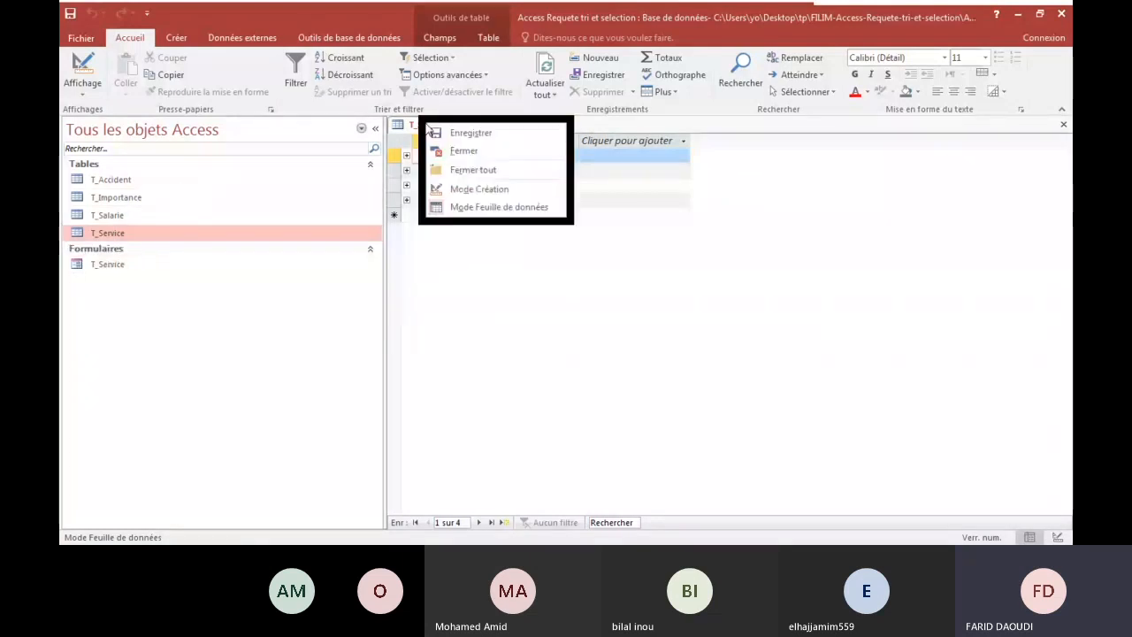
click(463, 151)
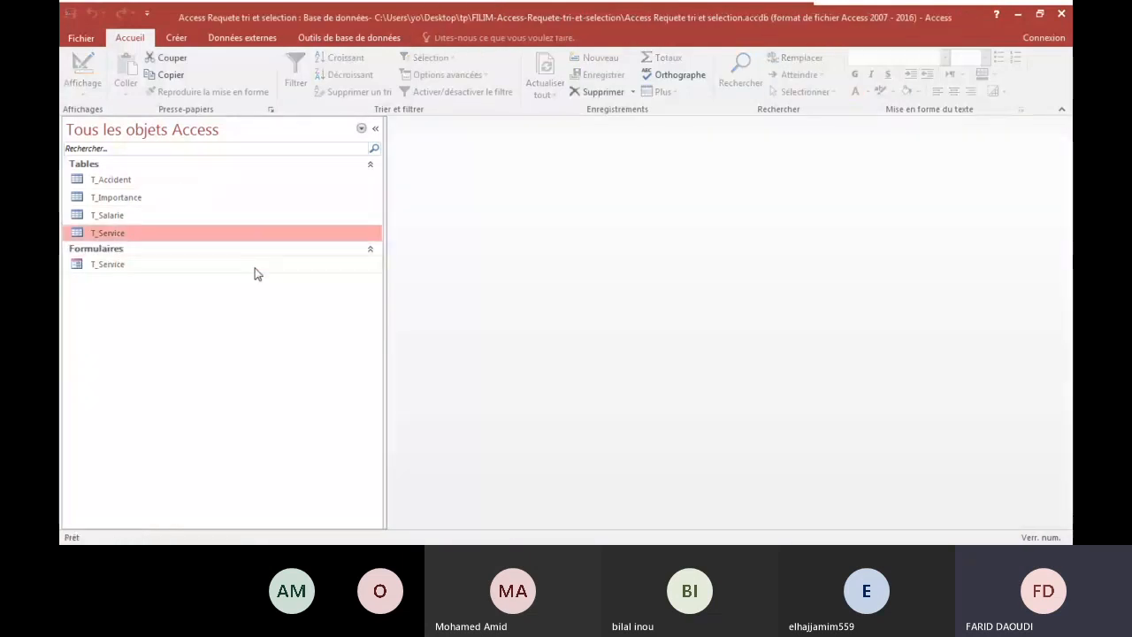
double_click(105, 265)
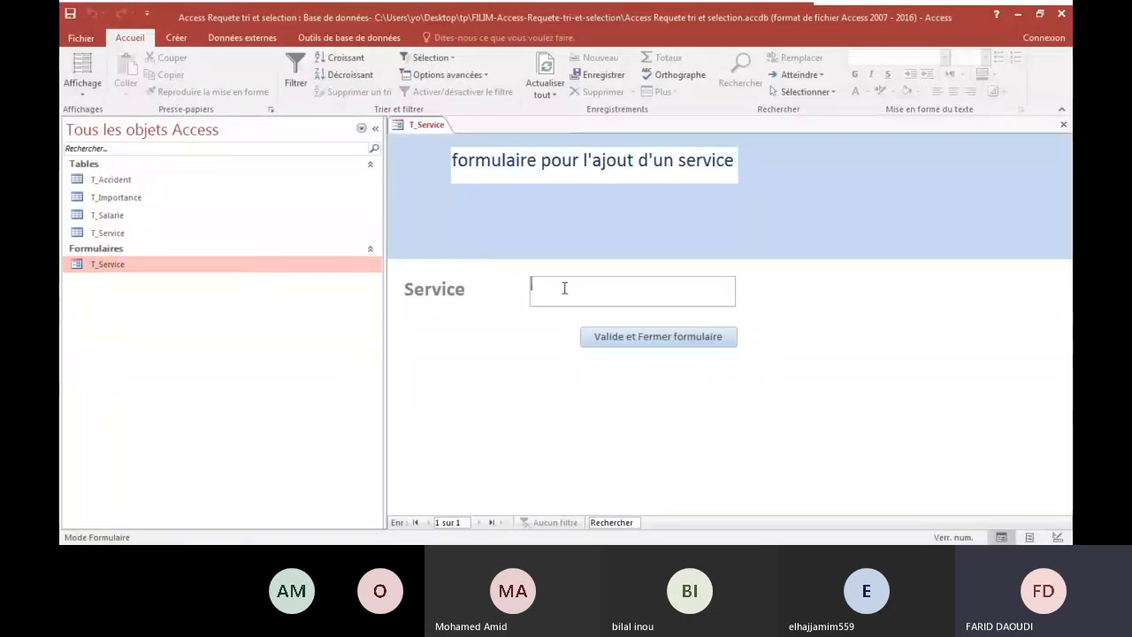
text(administr)
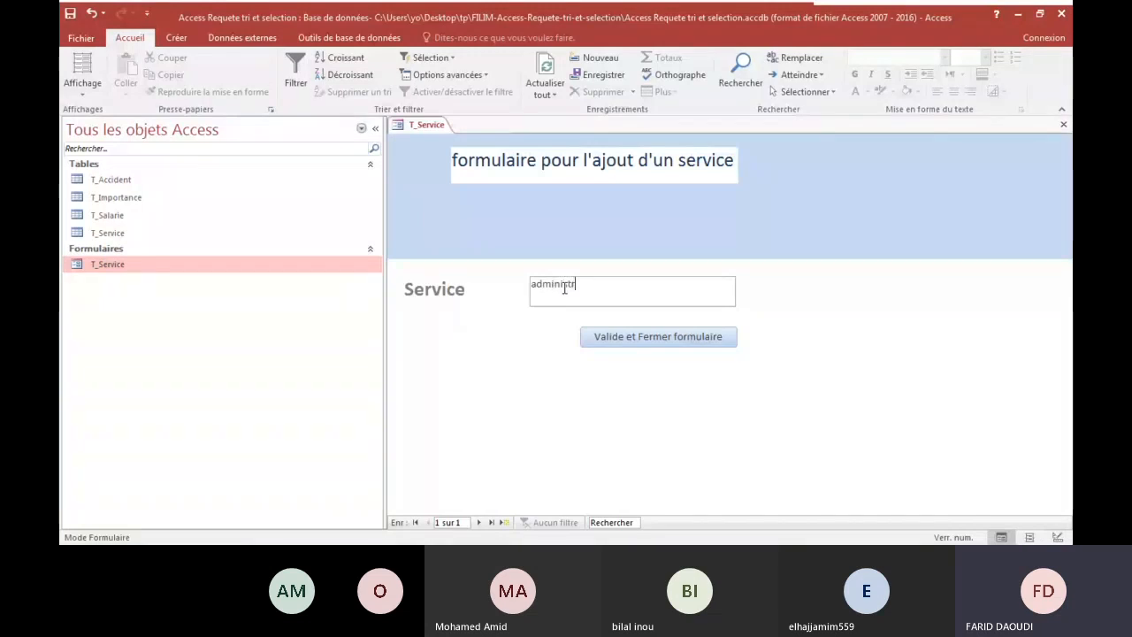
text(ation)
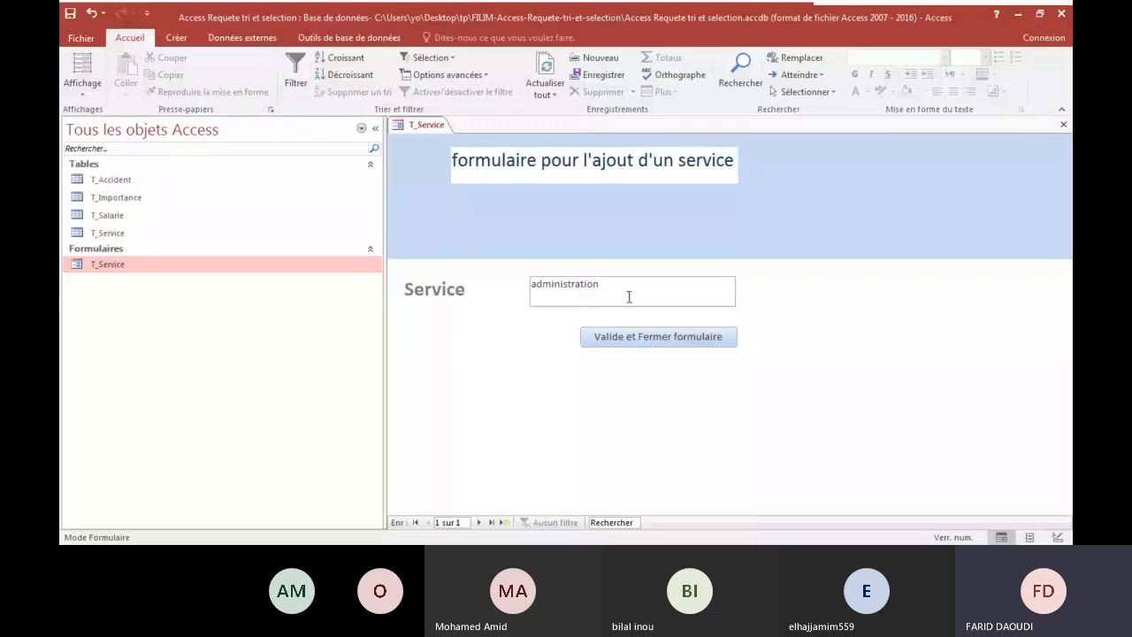
click(647, 340)
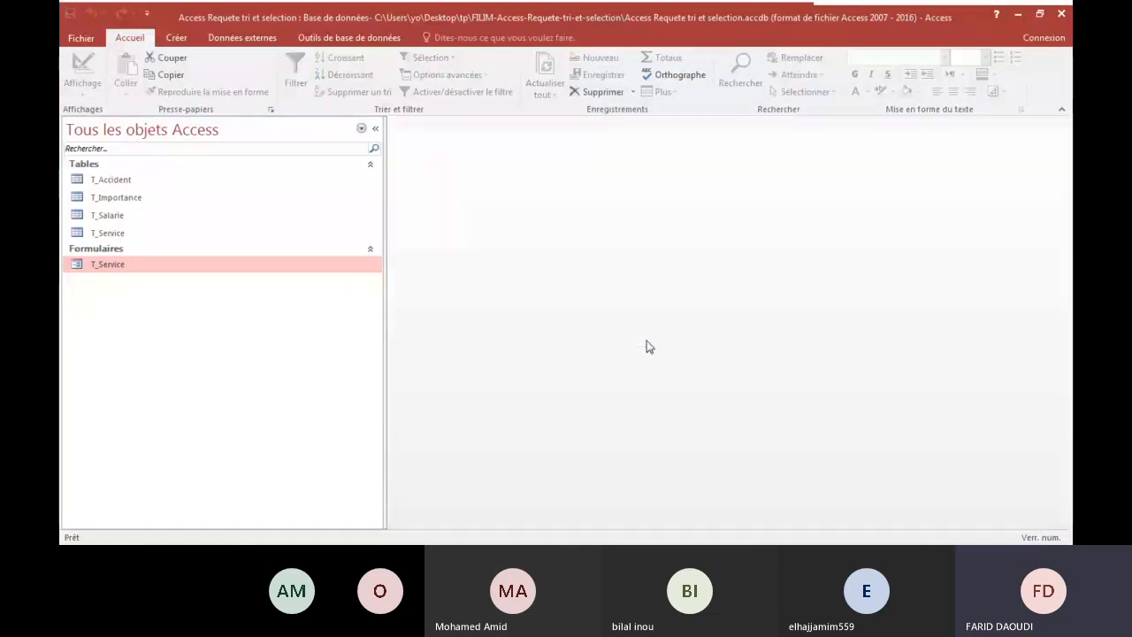
Open the T_Service table to check for the administration record, and close the table.
double_click(106, 233)
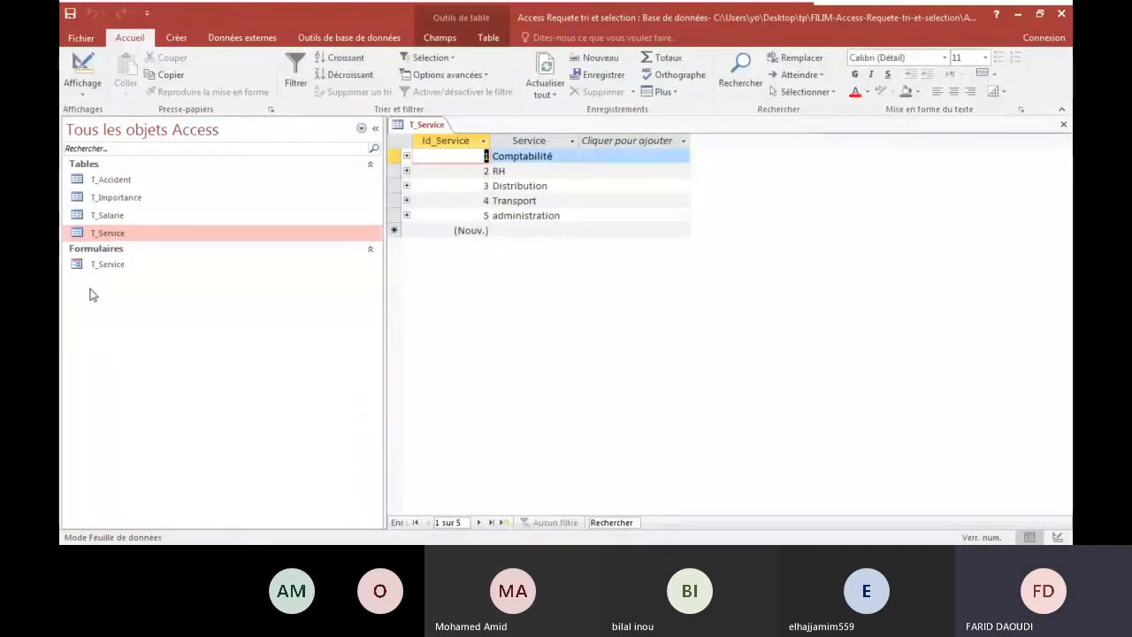
right_click(426, 124)
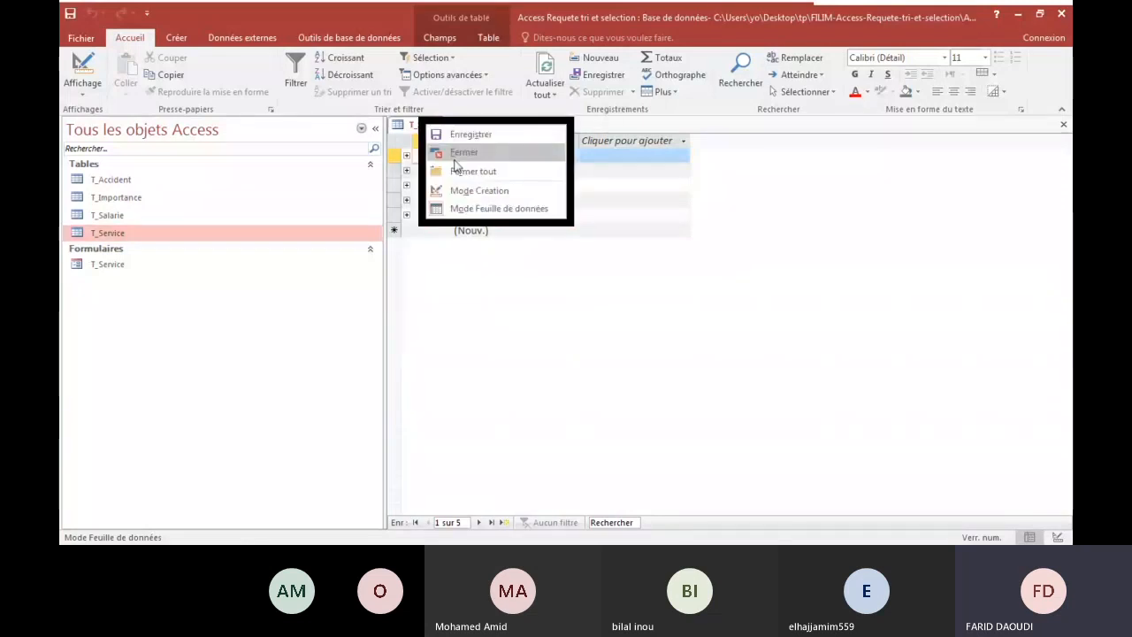
click(453, 152)
Reopen the T_Service form, enter "communication" as a new service, and validate and close the form.
double_click(107, 265)
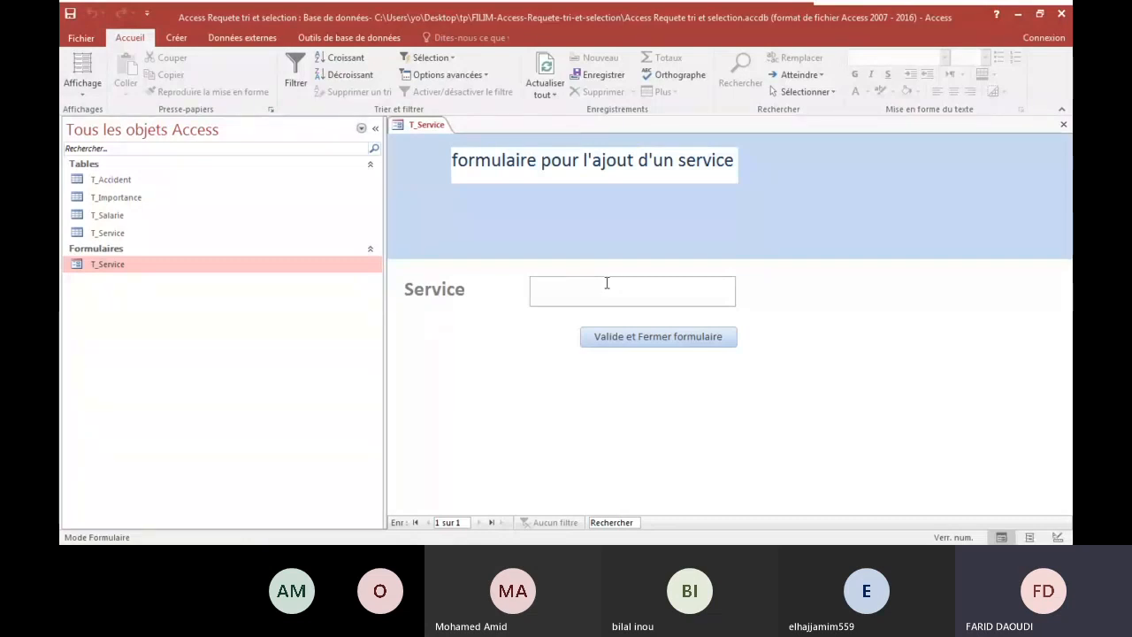
text(omm)
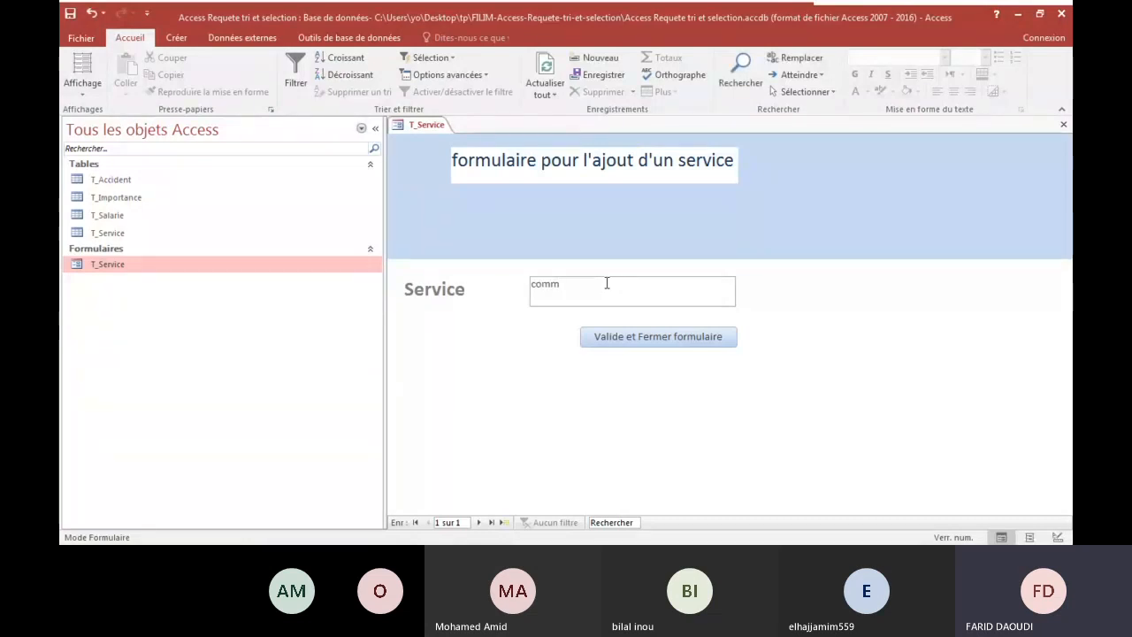
text(unication)
click(632, 345)
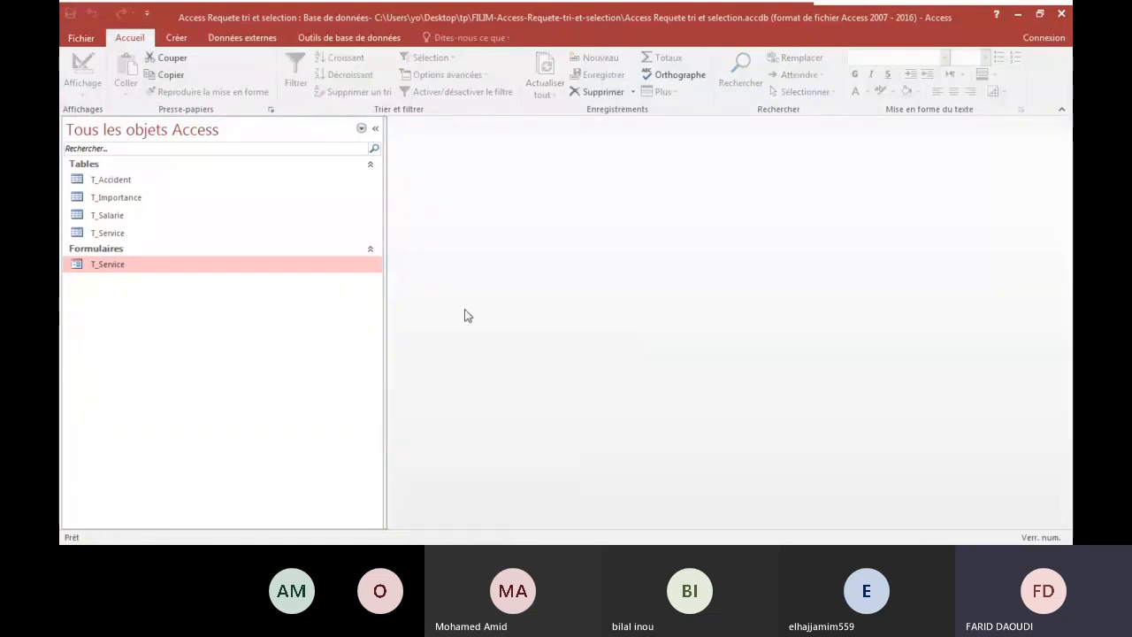
Open the T_Service table in Datasheet view to check for the communication record.
double_click(107, 233)
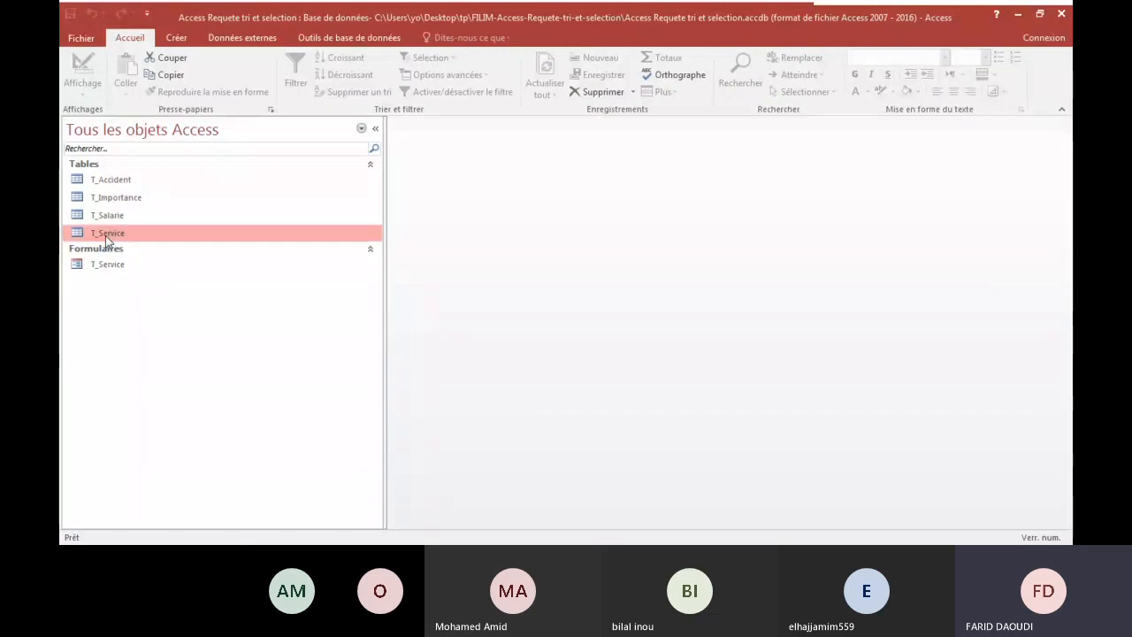